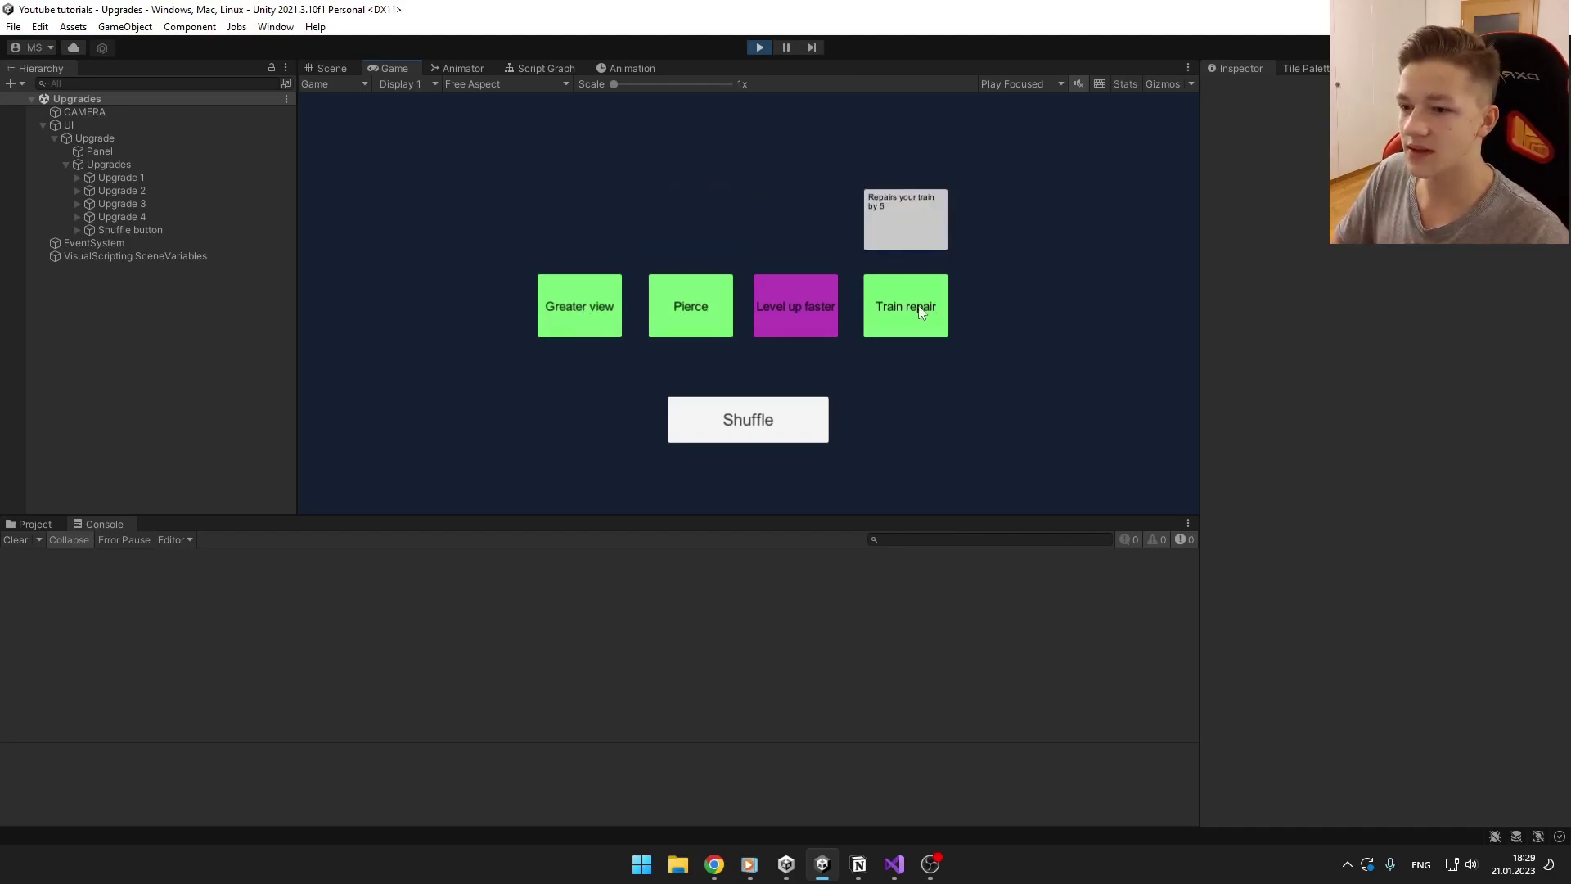
Reroll the four rarity-coloured upgrade cards twice with the Shuffle button
click(777, 421)
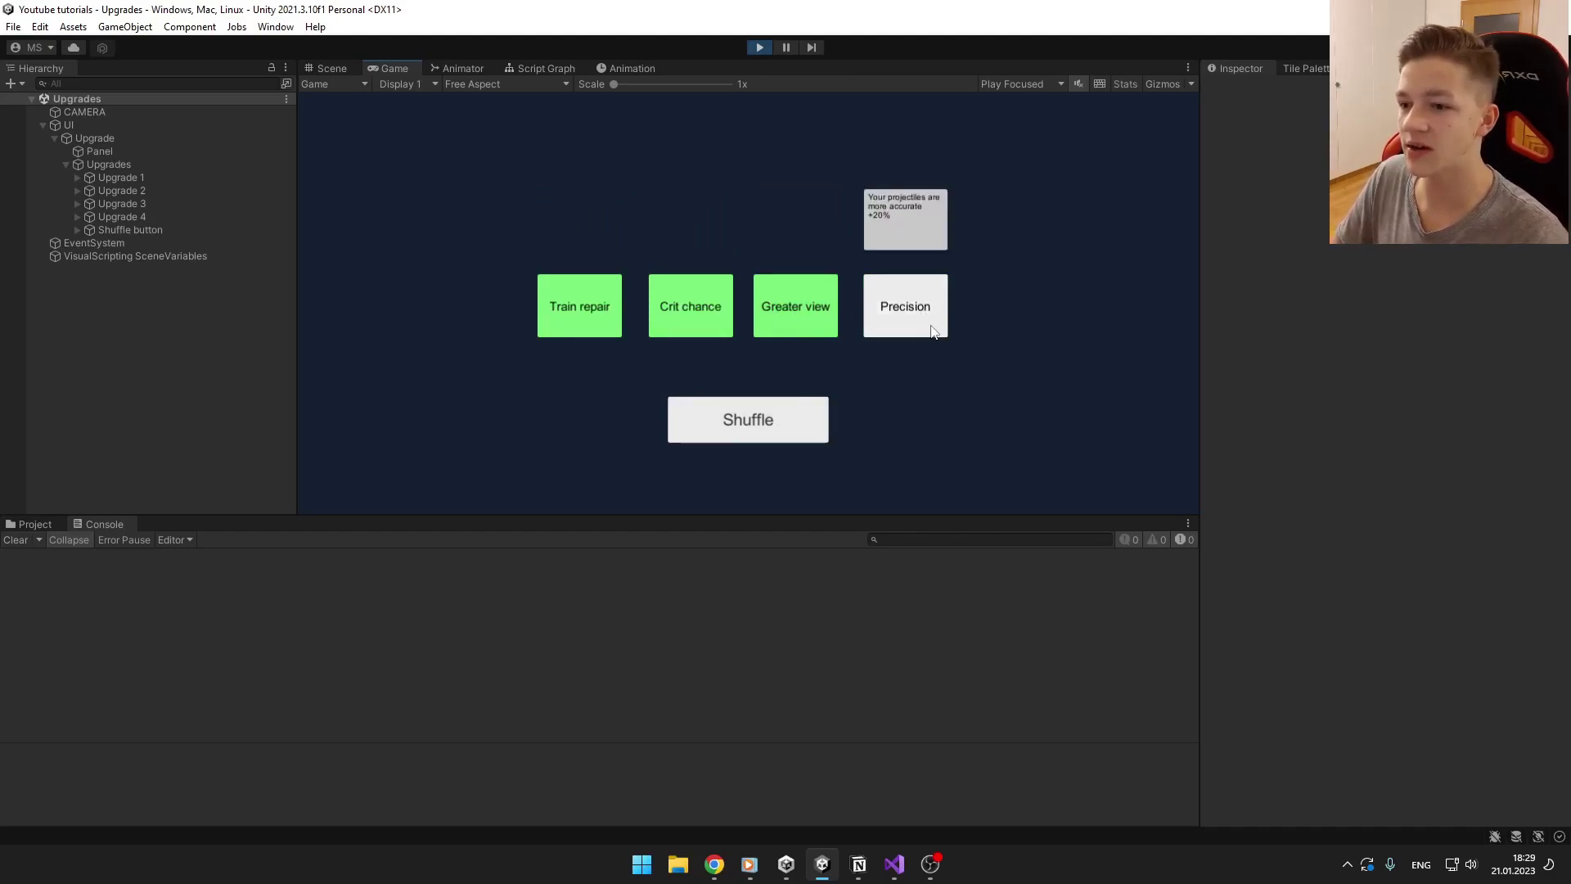
click(747, 419)
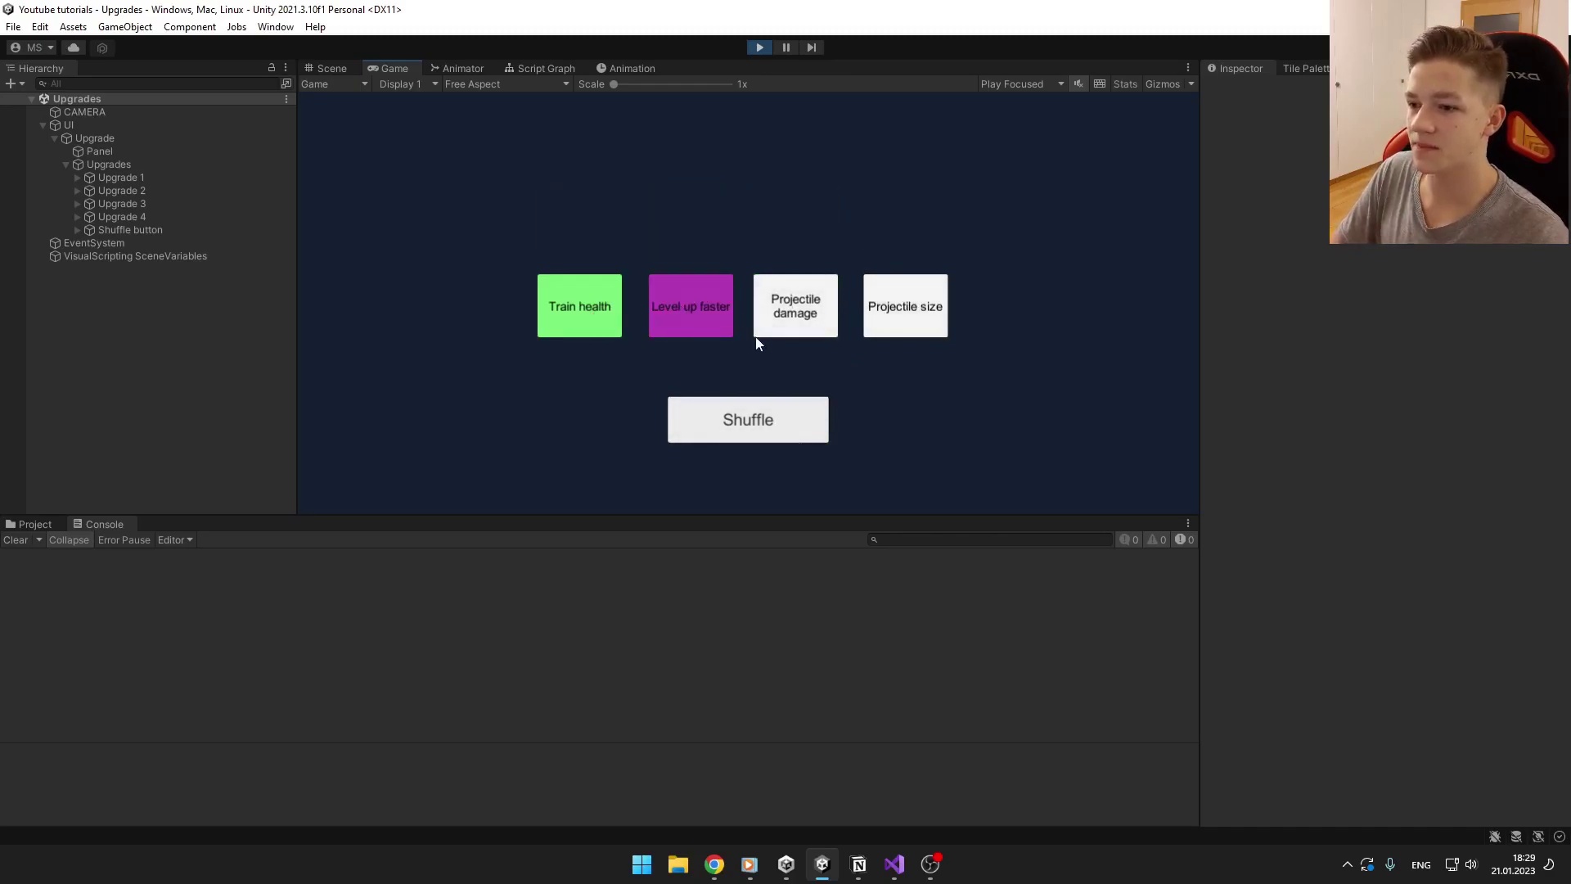
Stop the game and return to the Scene view with the Project assets visible
click(770, 46)
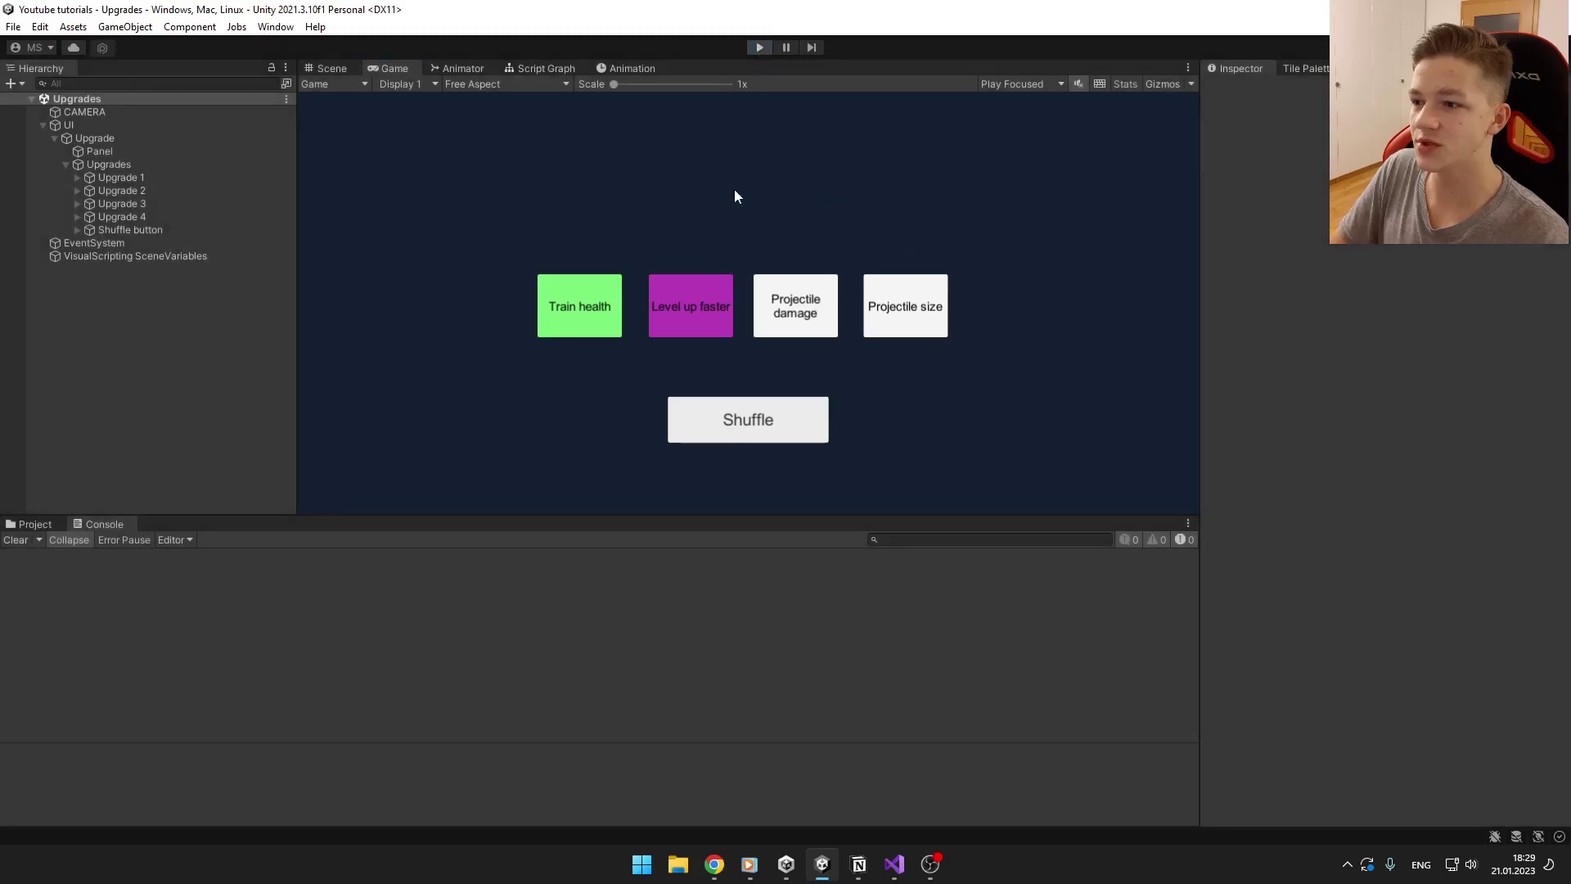
click(331, 67)
click(35, 524)
Preview the Tooltips and Upgrades scripts, then select the UI object in the Hierarchy
click(395, 602)
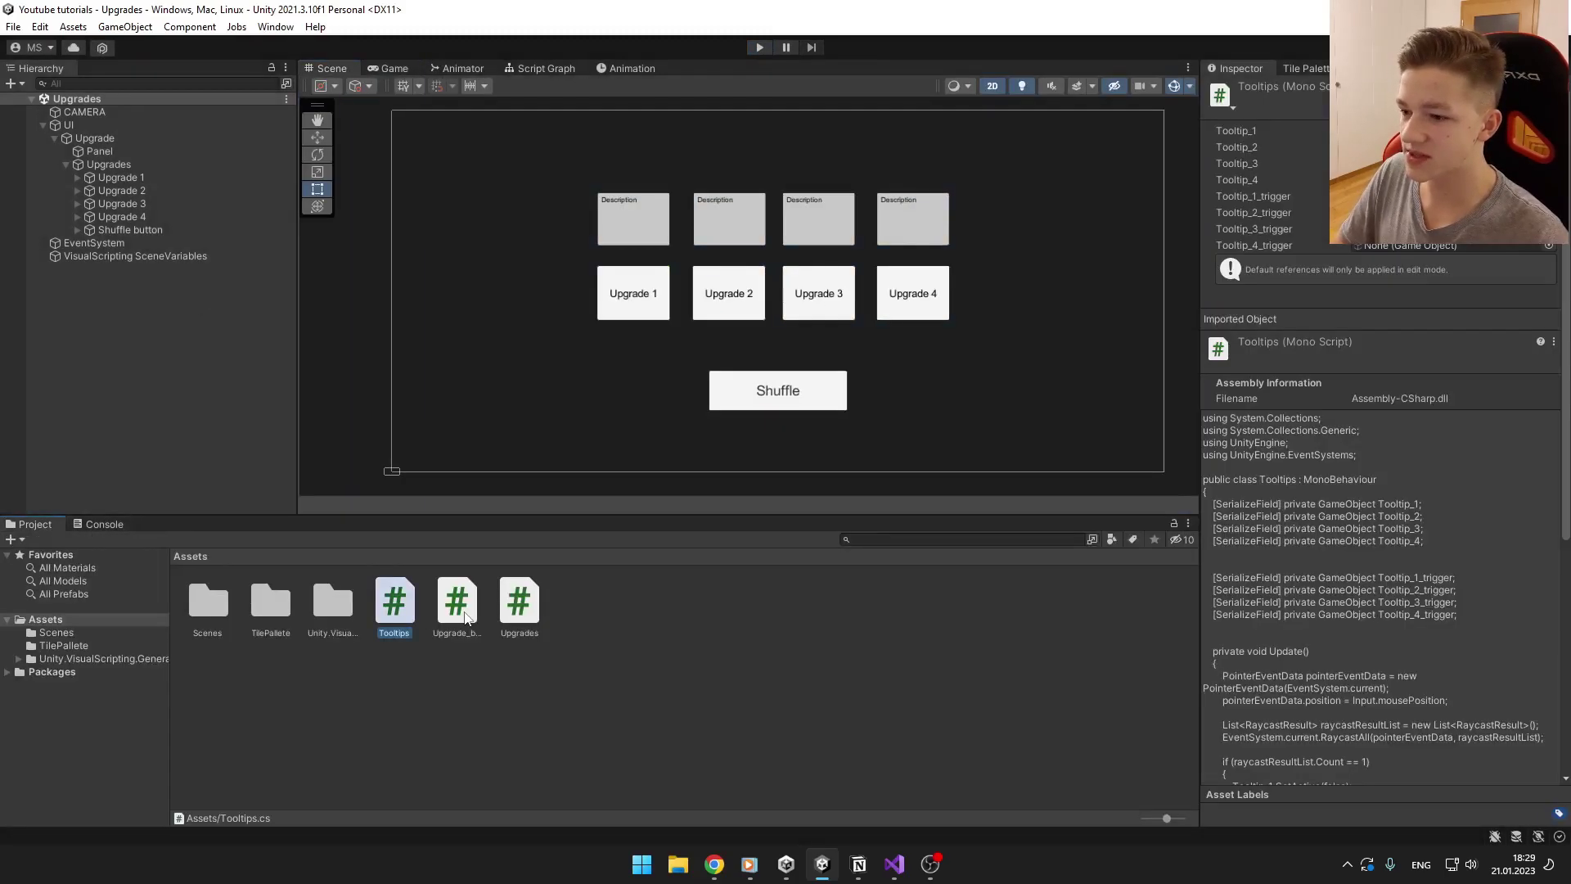
click(520, 602)
click(410, 621)
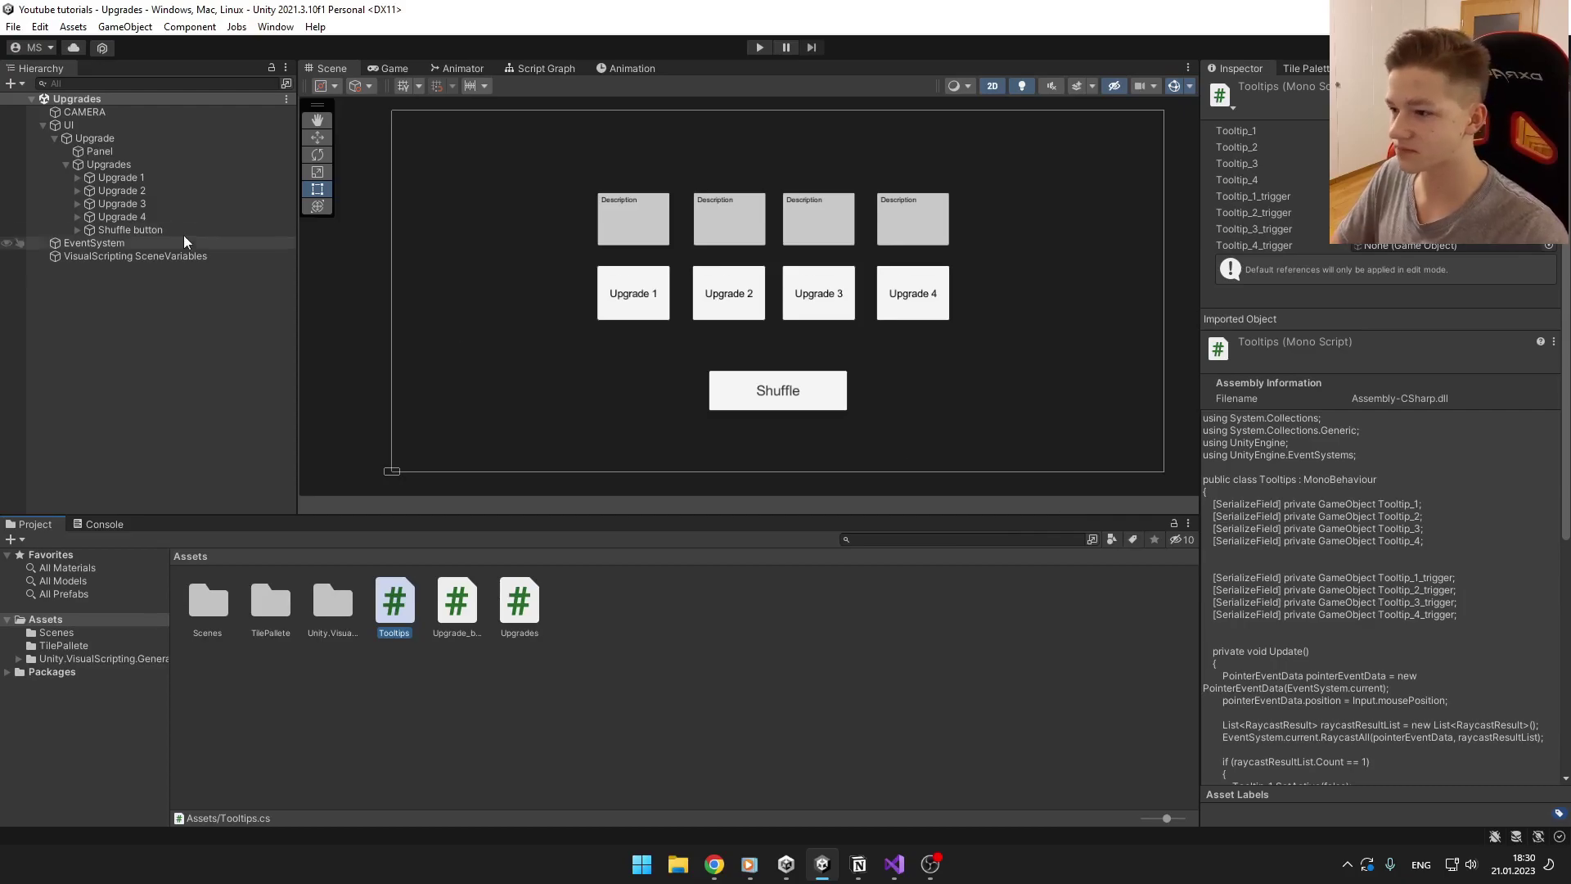
click(68, 124)
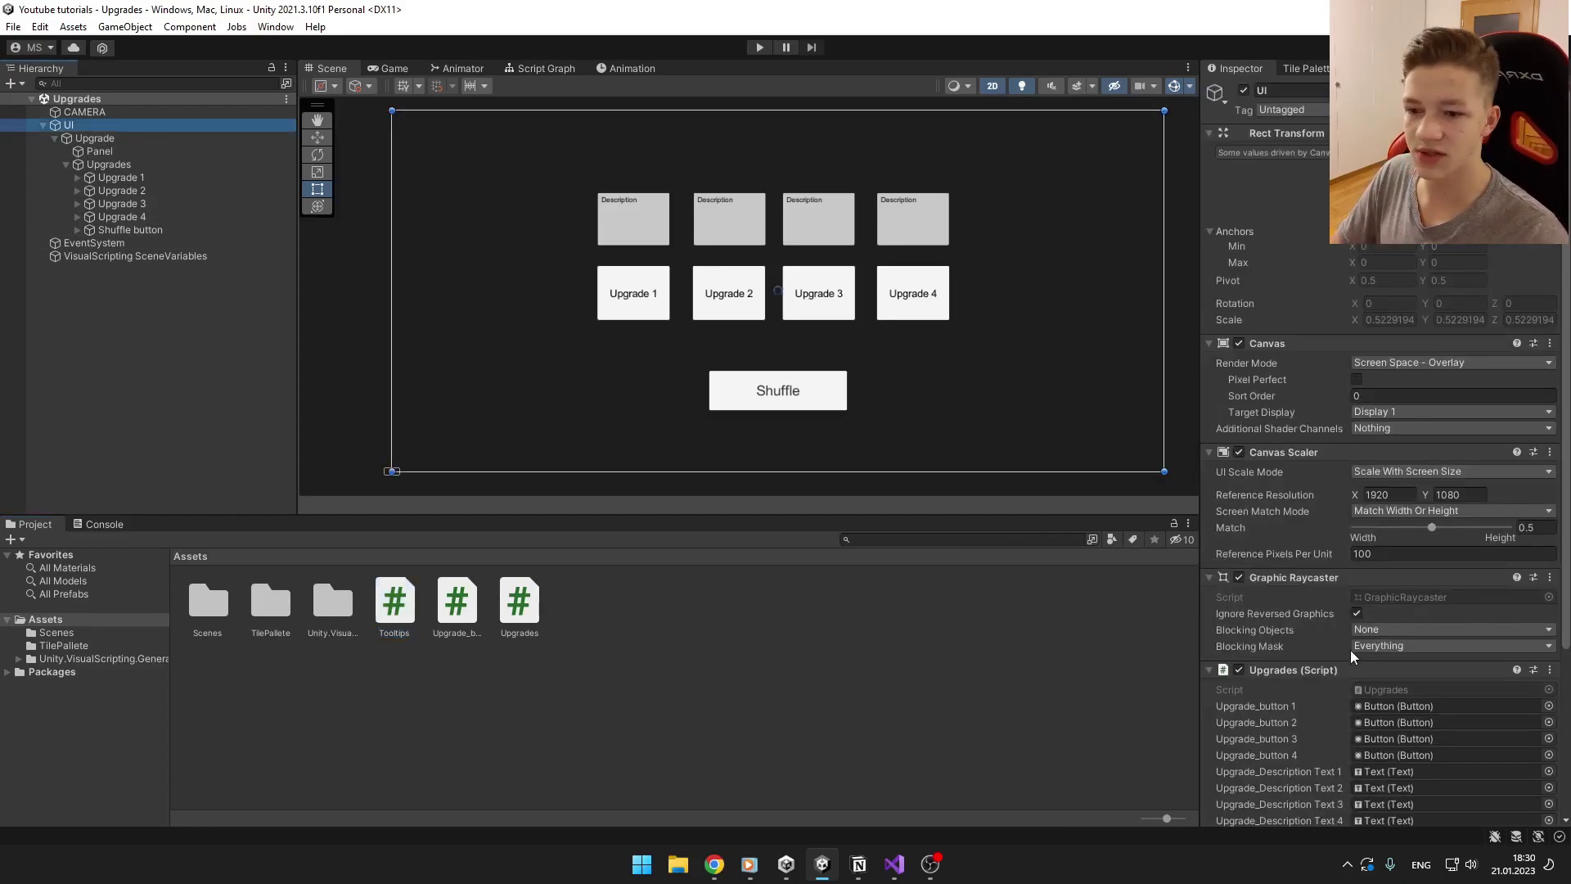
scroll(1350, 650, down, 3)
scroll(1394, 662, down, 2)
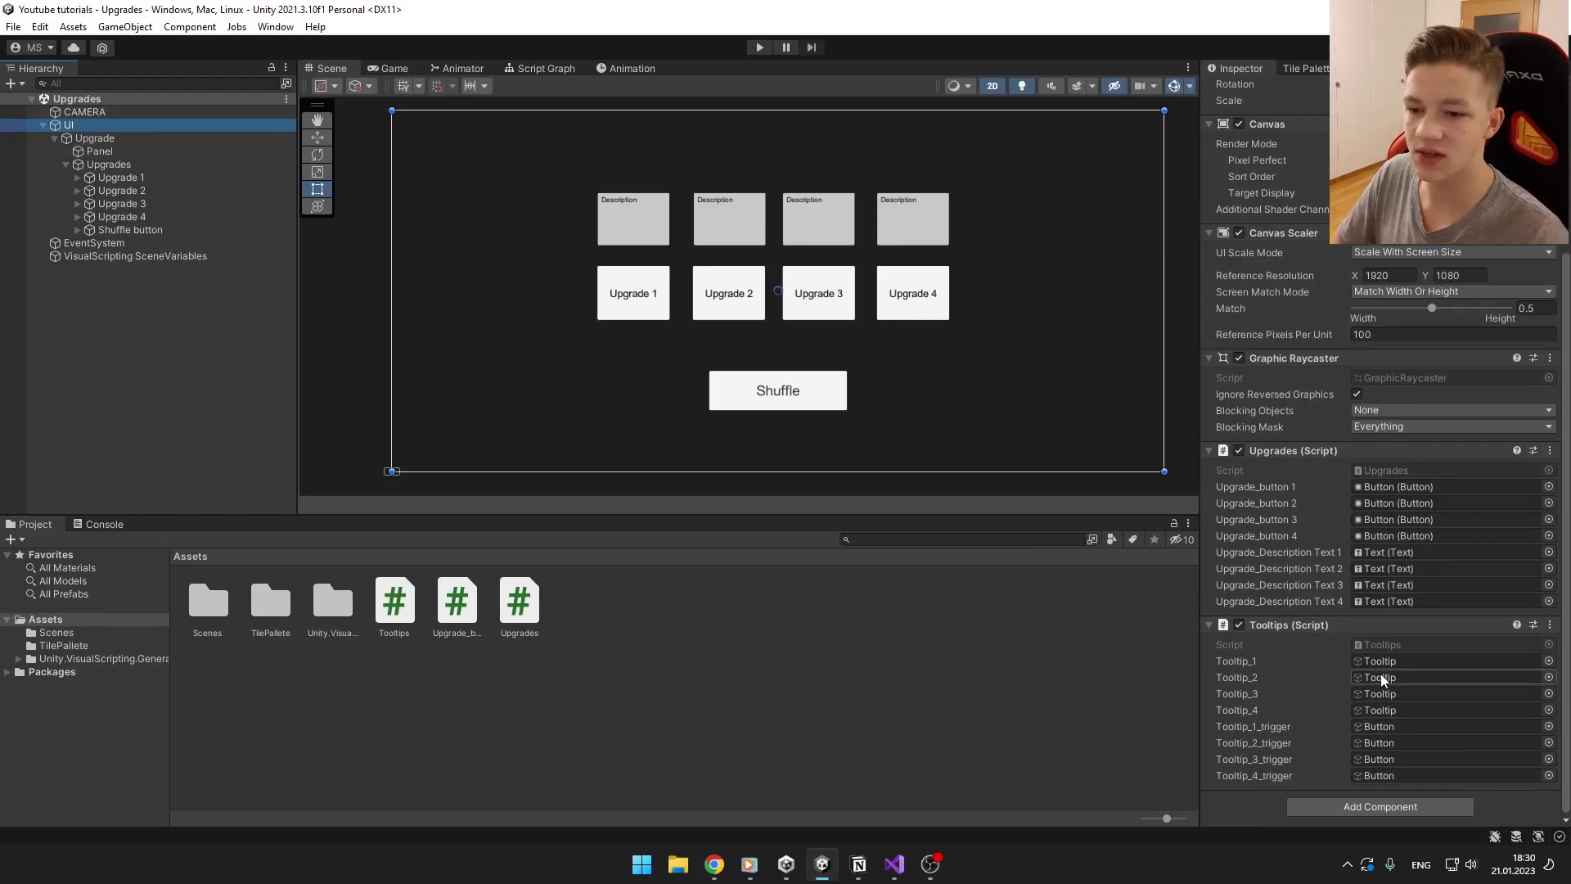
scroll(712, 245, up, 3)
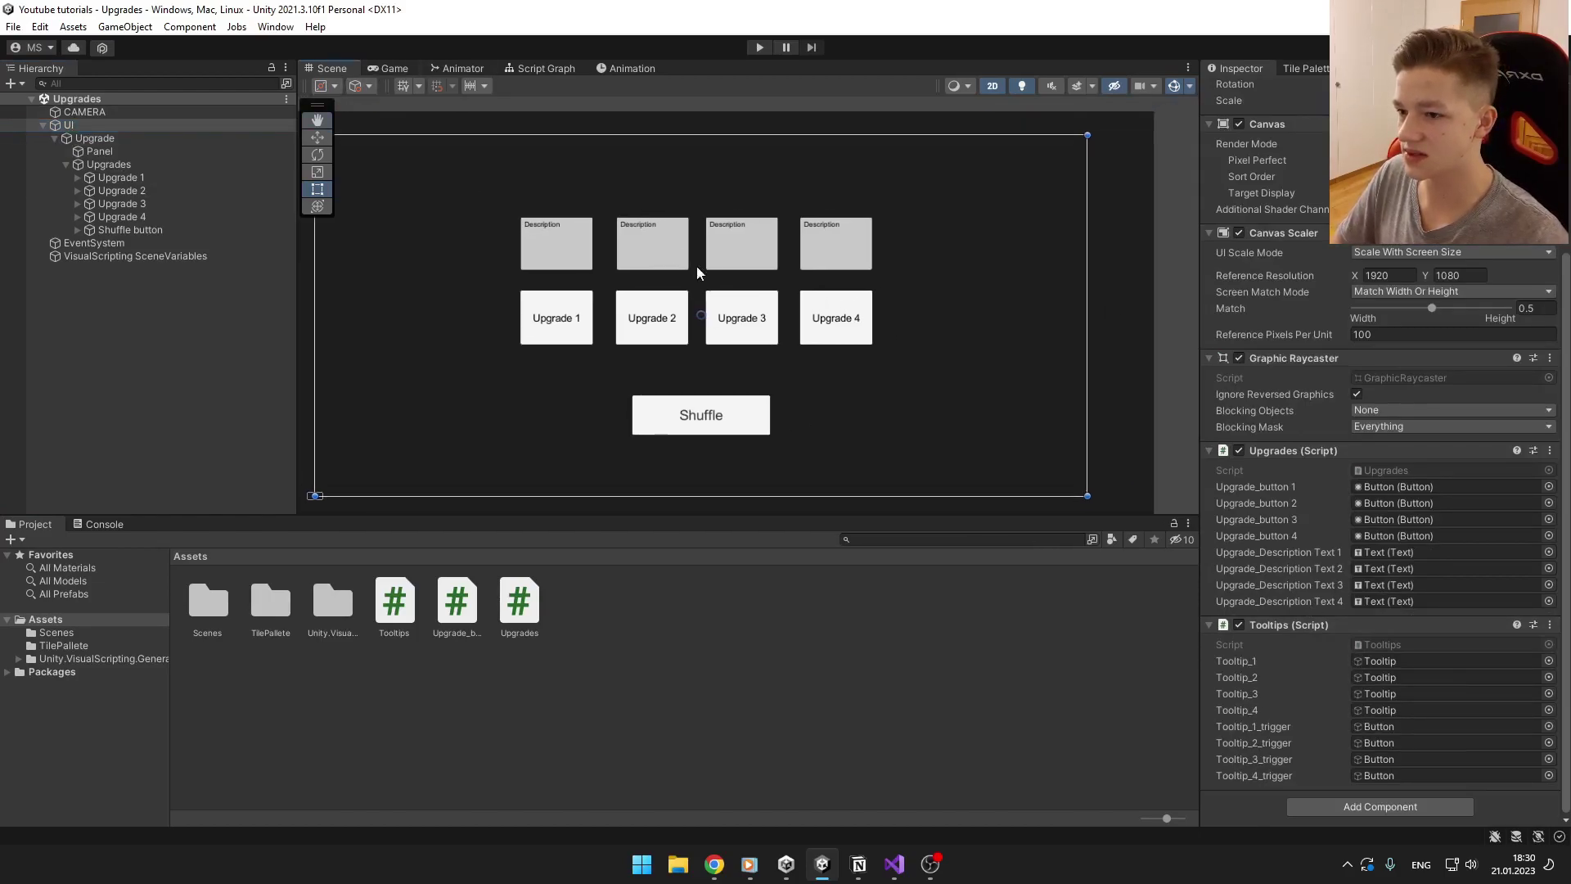
scroll(712, 246, up, 3)
Expand Upgrade 1–4 and their Tooltips children in the Hierarchy
click(90, 176)
click(89, 216)
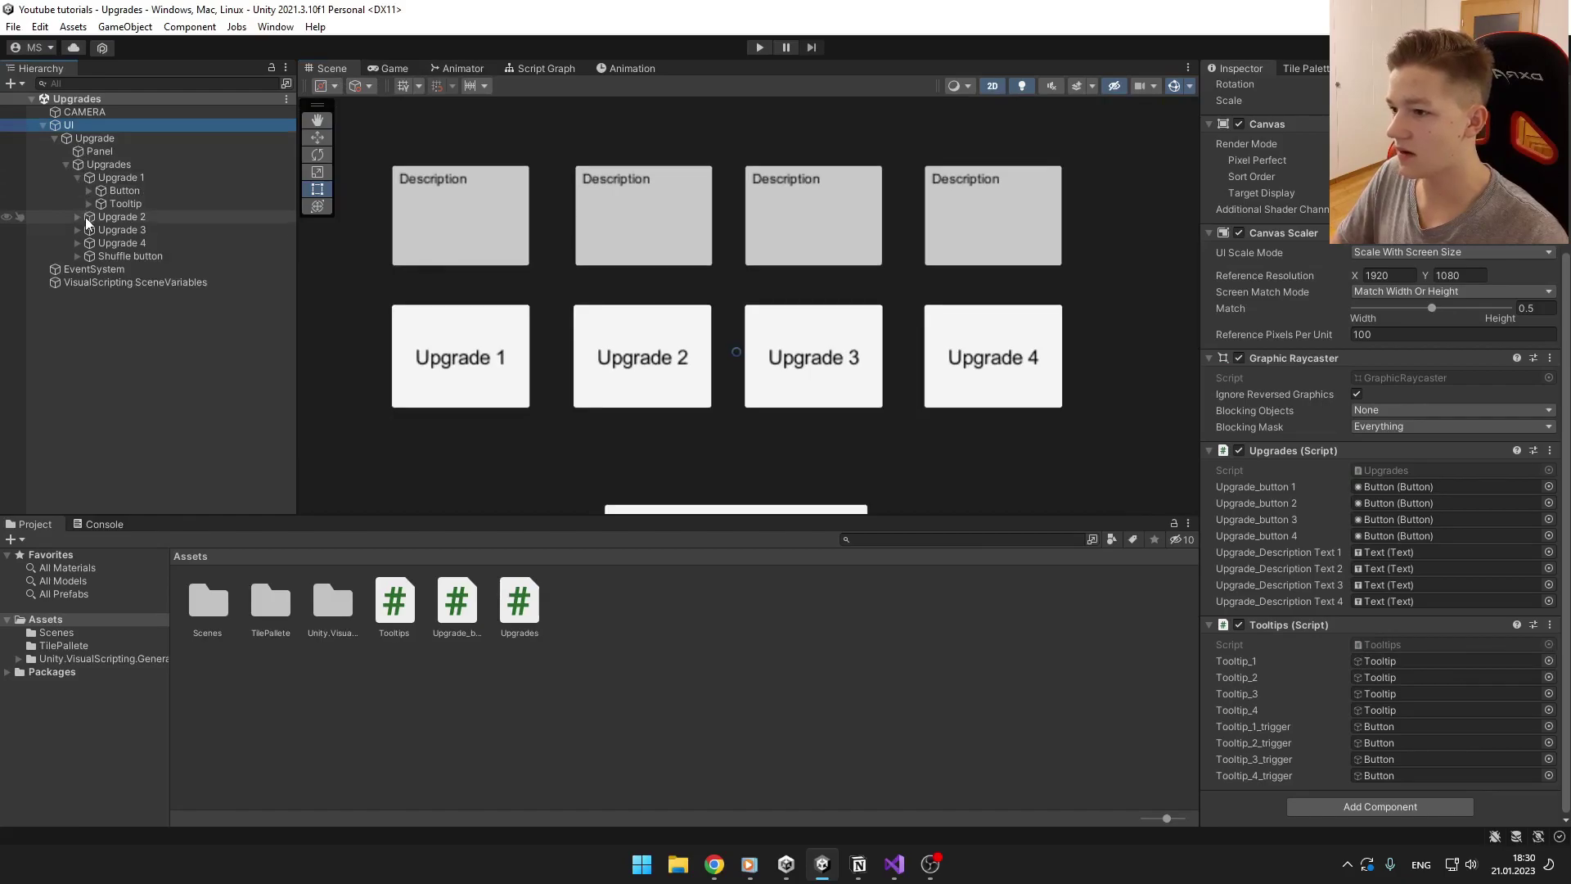
click(102, 242)
click(76, 283)
click(88, 308)
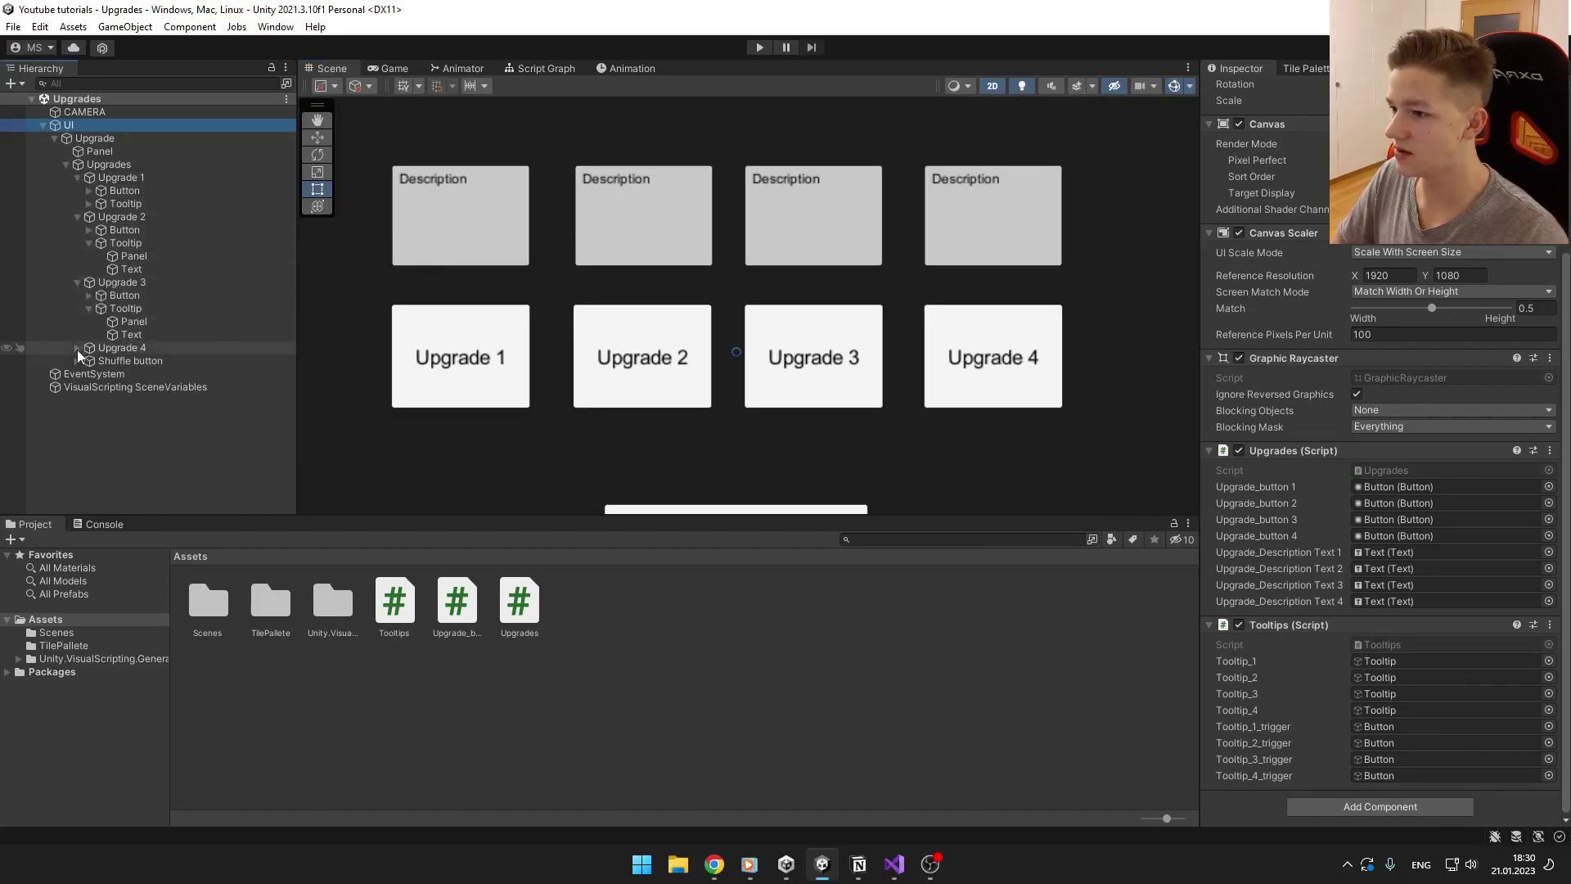
click(77, 348)
click(88, 373)
Inspect Upgrade 1 and its Button, tooltip Panel and tooltip Text
click(120, 178)
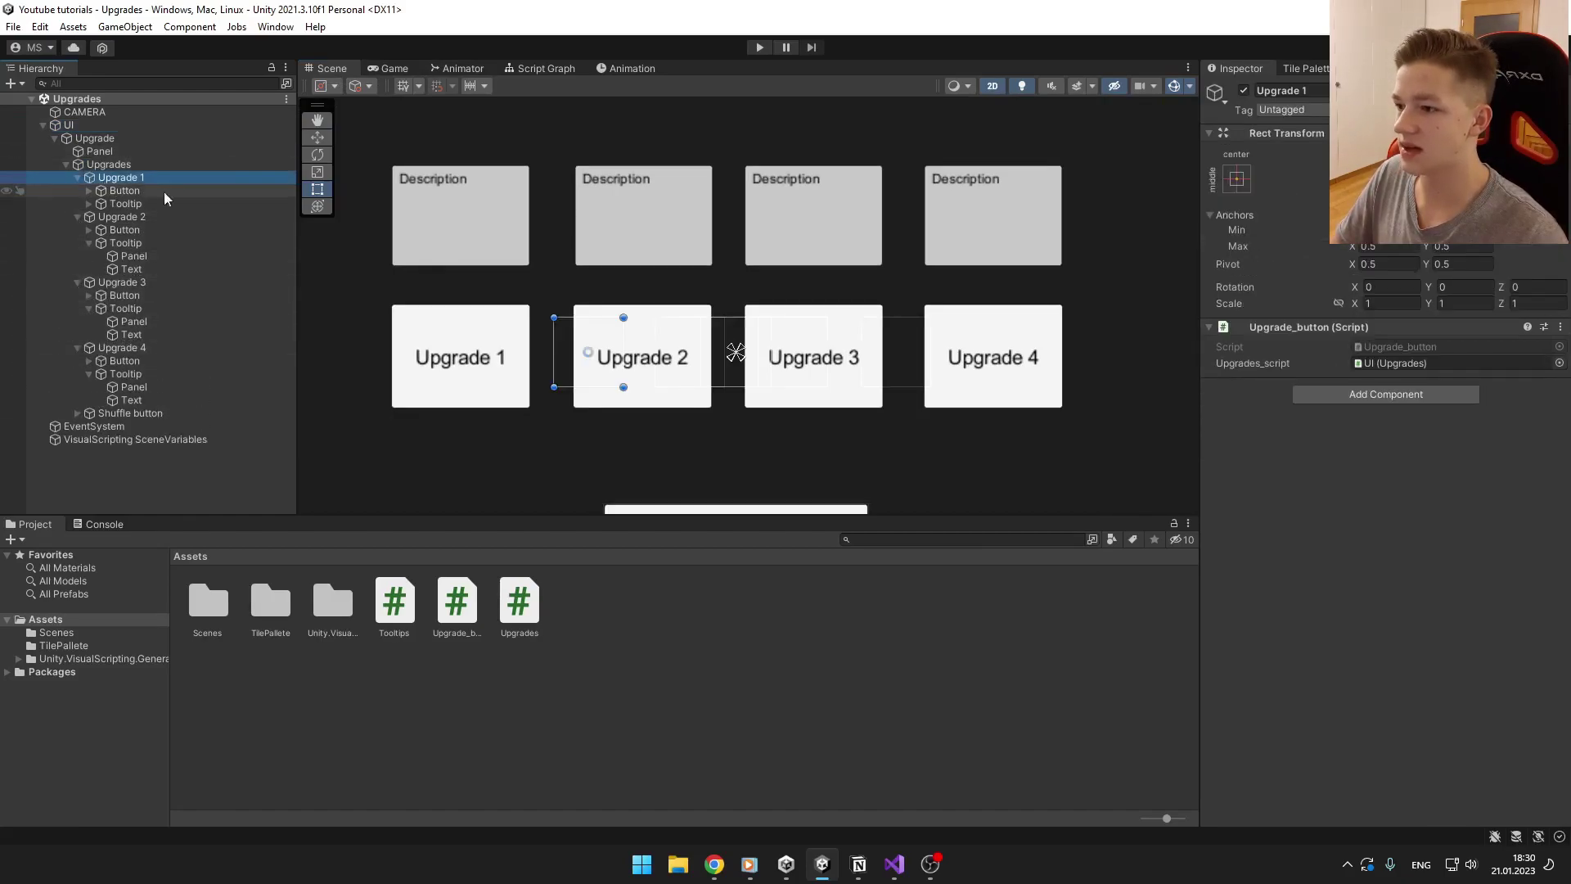
click(101, 191)
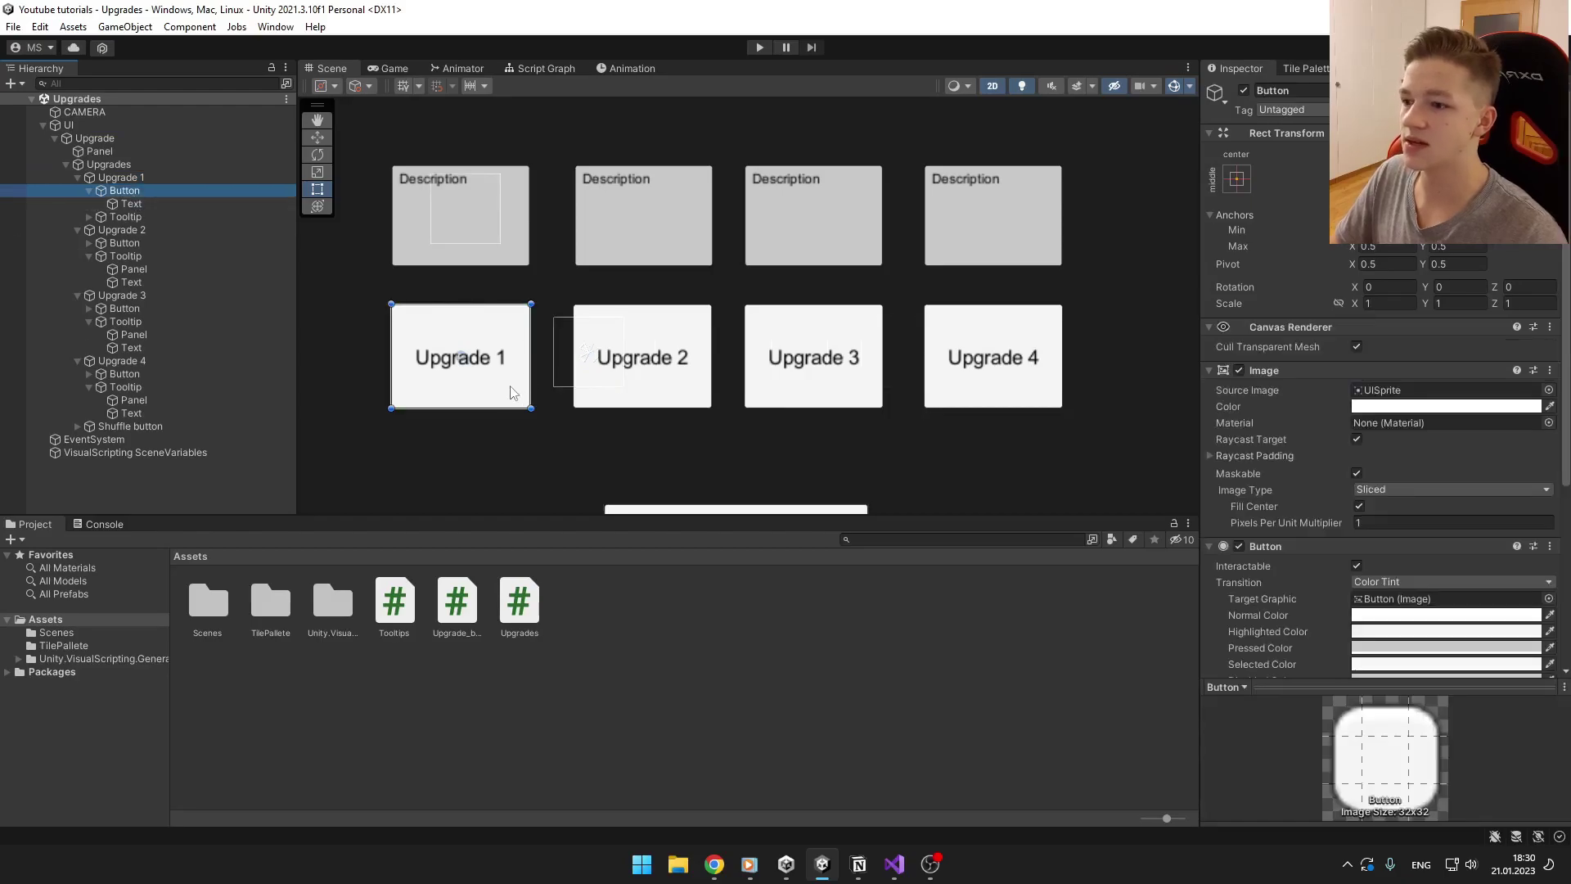
click(89, 216)
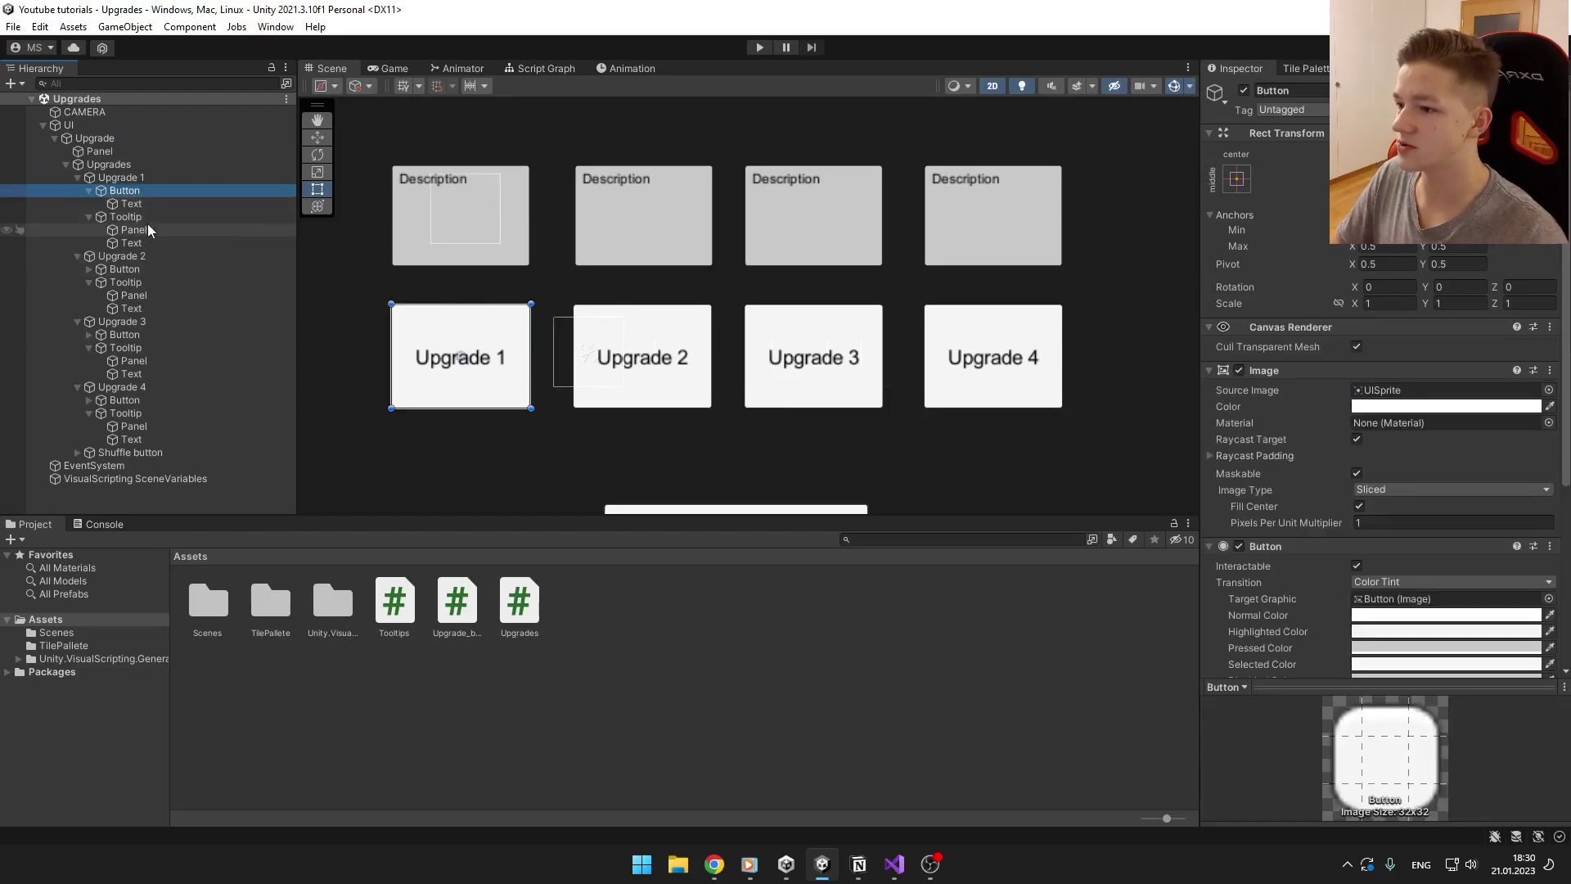
click(134, 230)
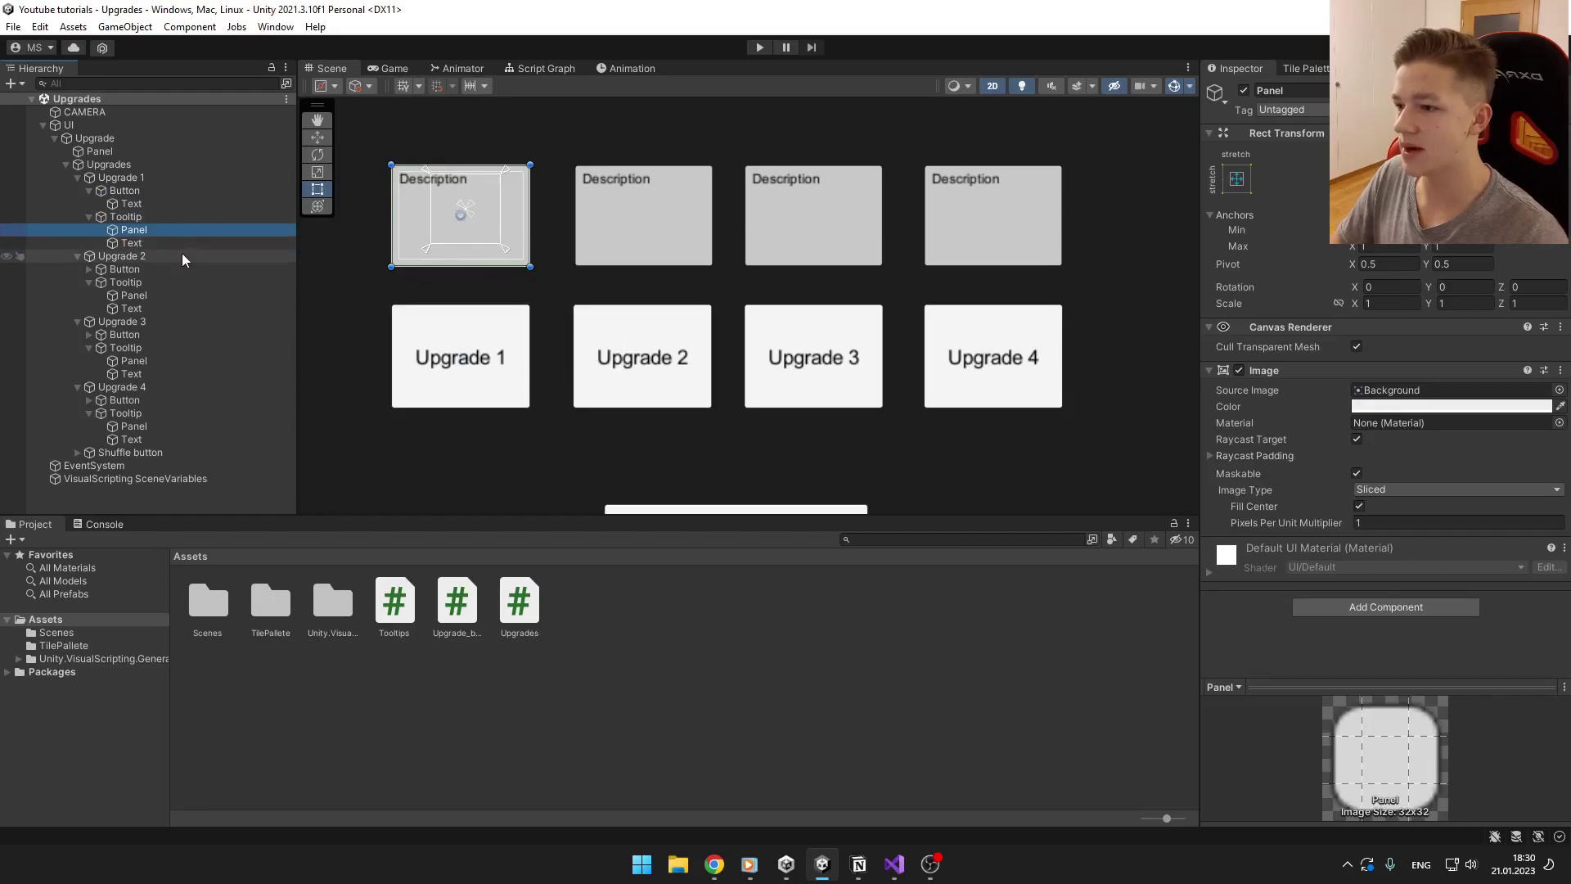
click(131, 243)
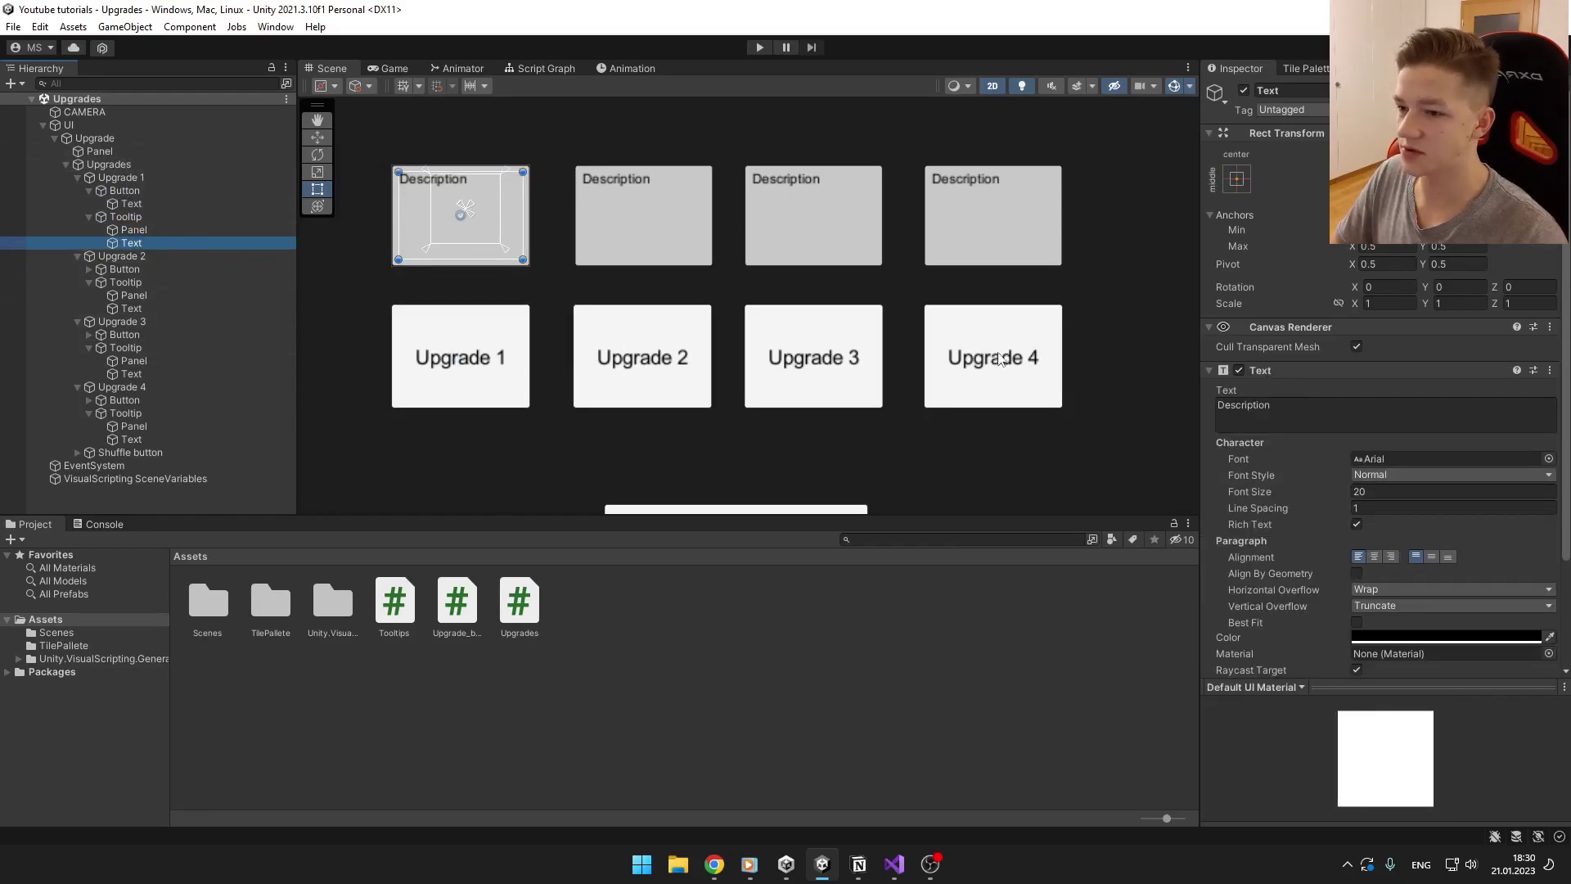
Inspect the Upgrades group and UI object, then preview the Upgrade_button and Upgrades scripts
click(126, 163)
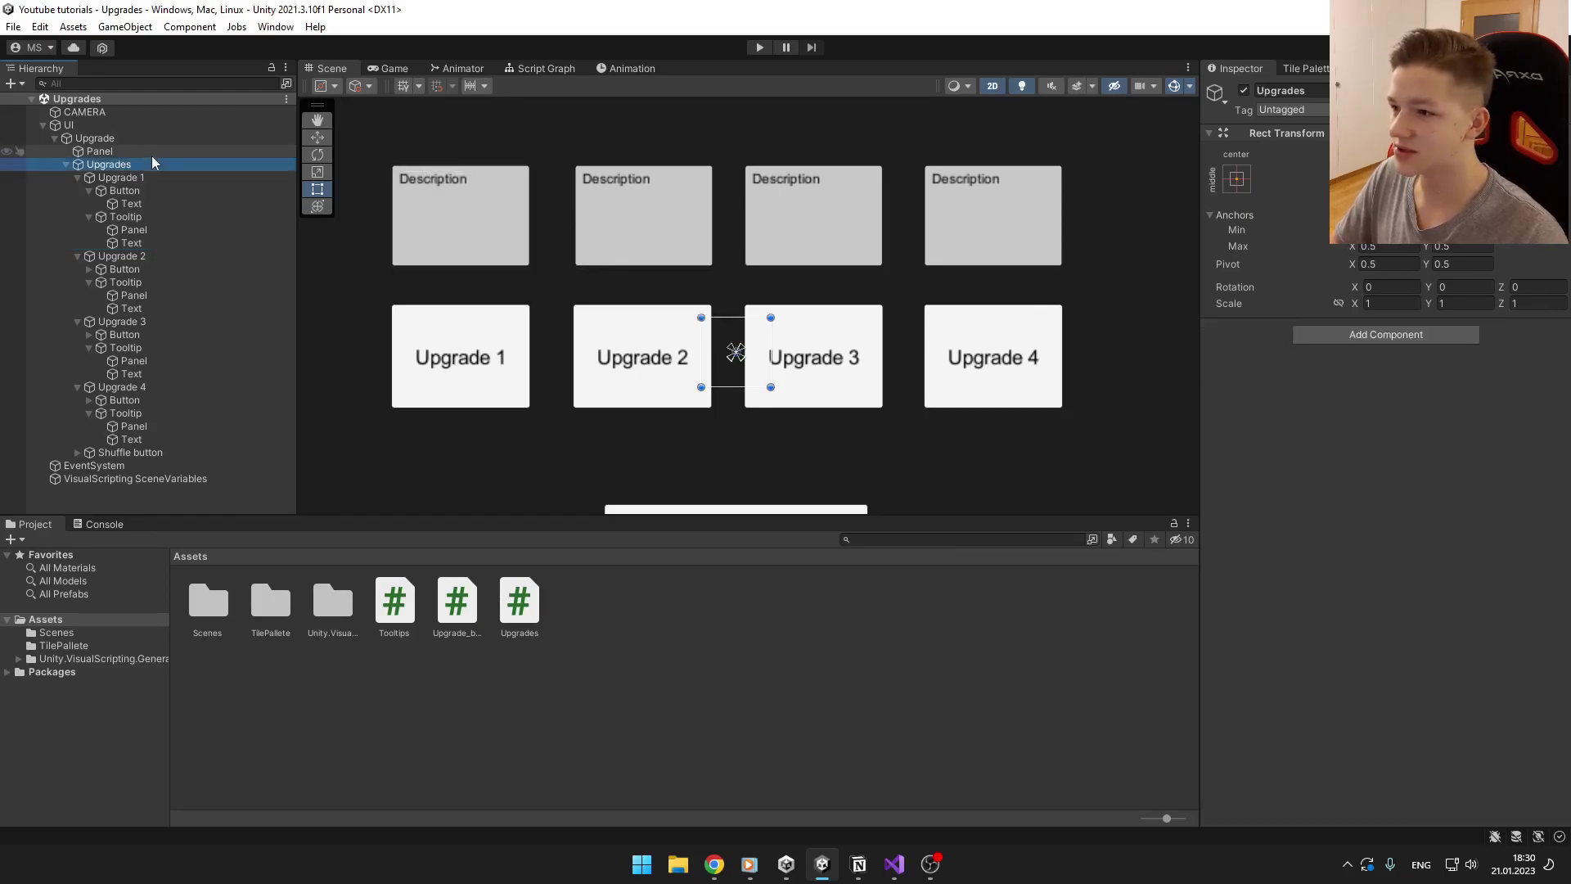
click(121, 127)
scroll(1397, 646, down, 5)
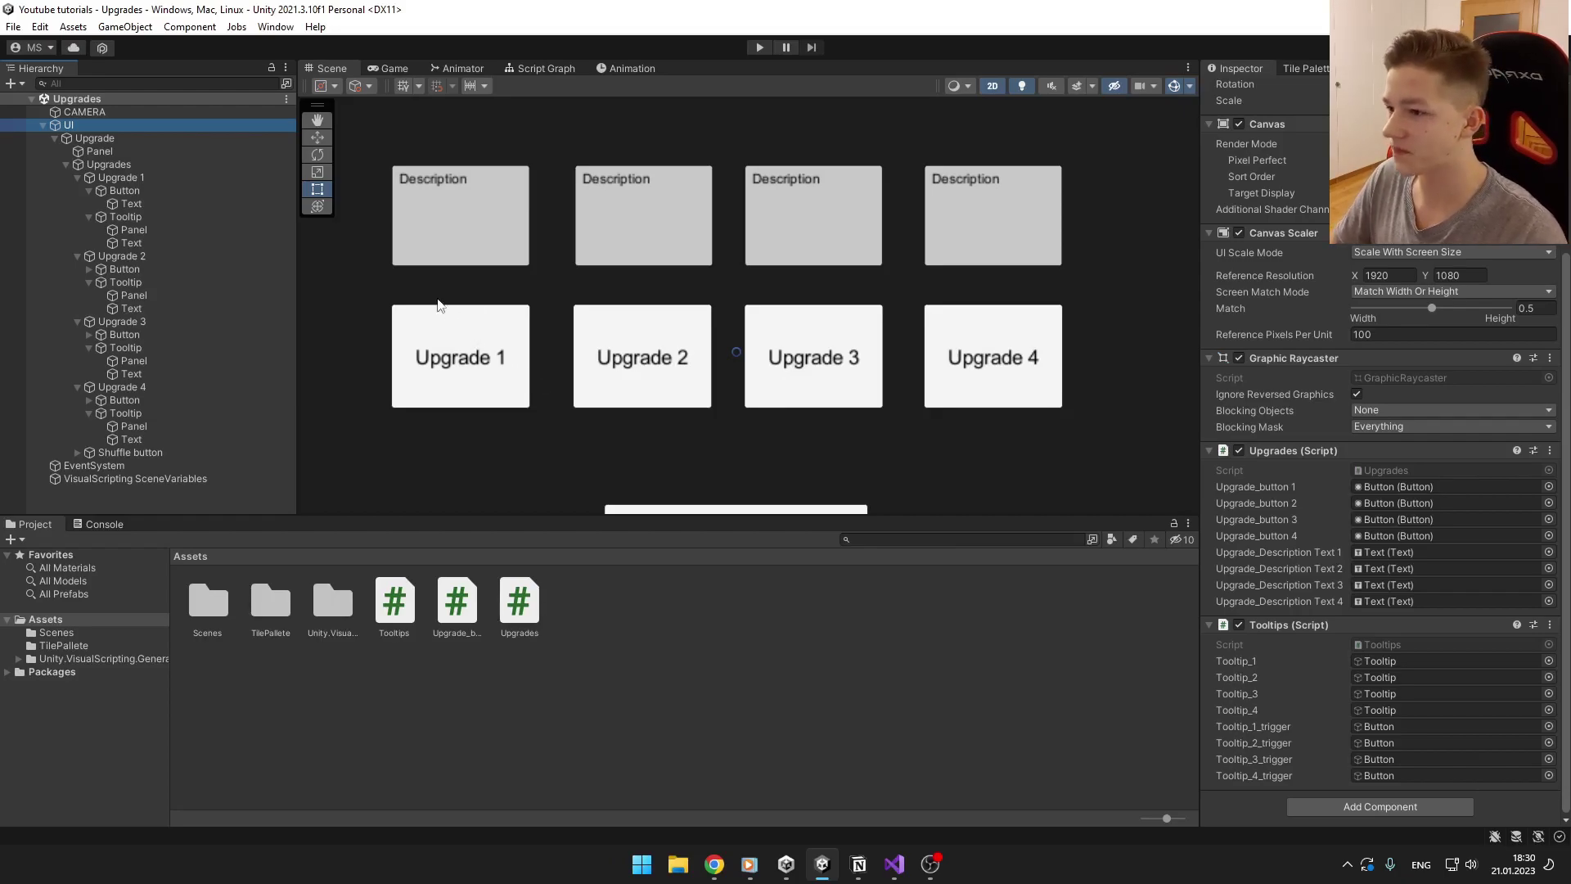
scroll(470, 334, down, 2)
click(456, 602)
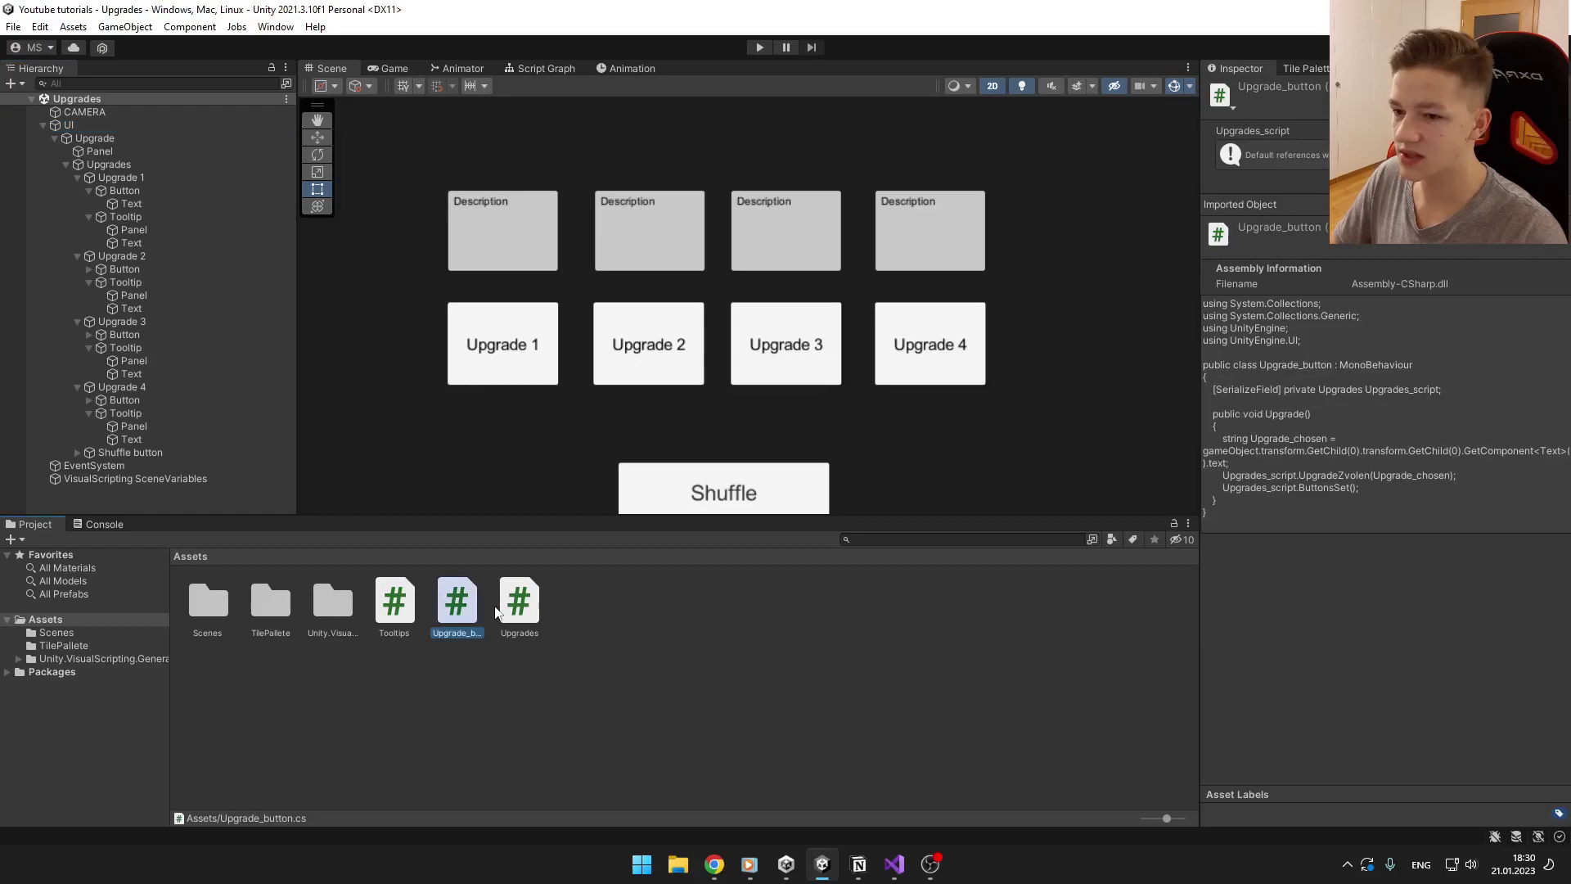
click(519, 602)
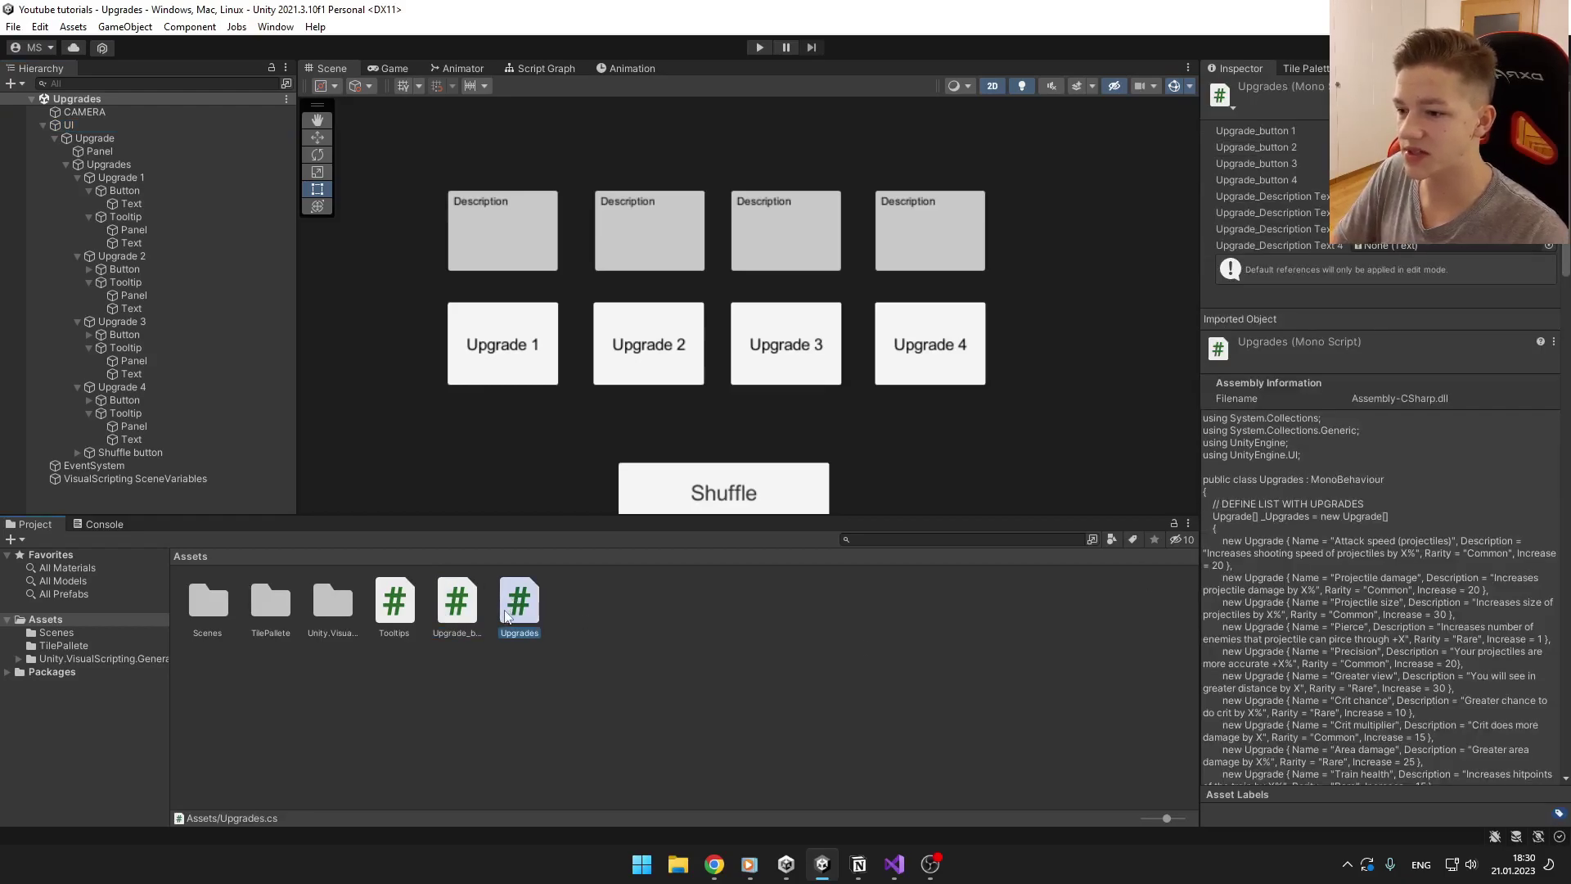
Open Upgrades.cs in Visual Studio and highlight the Upgrade class references
click(896, 864)
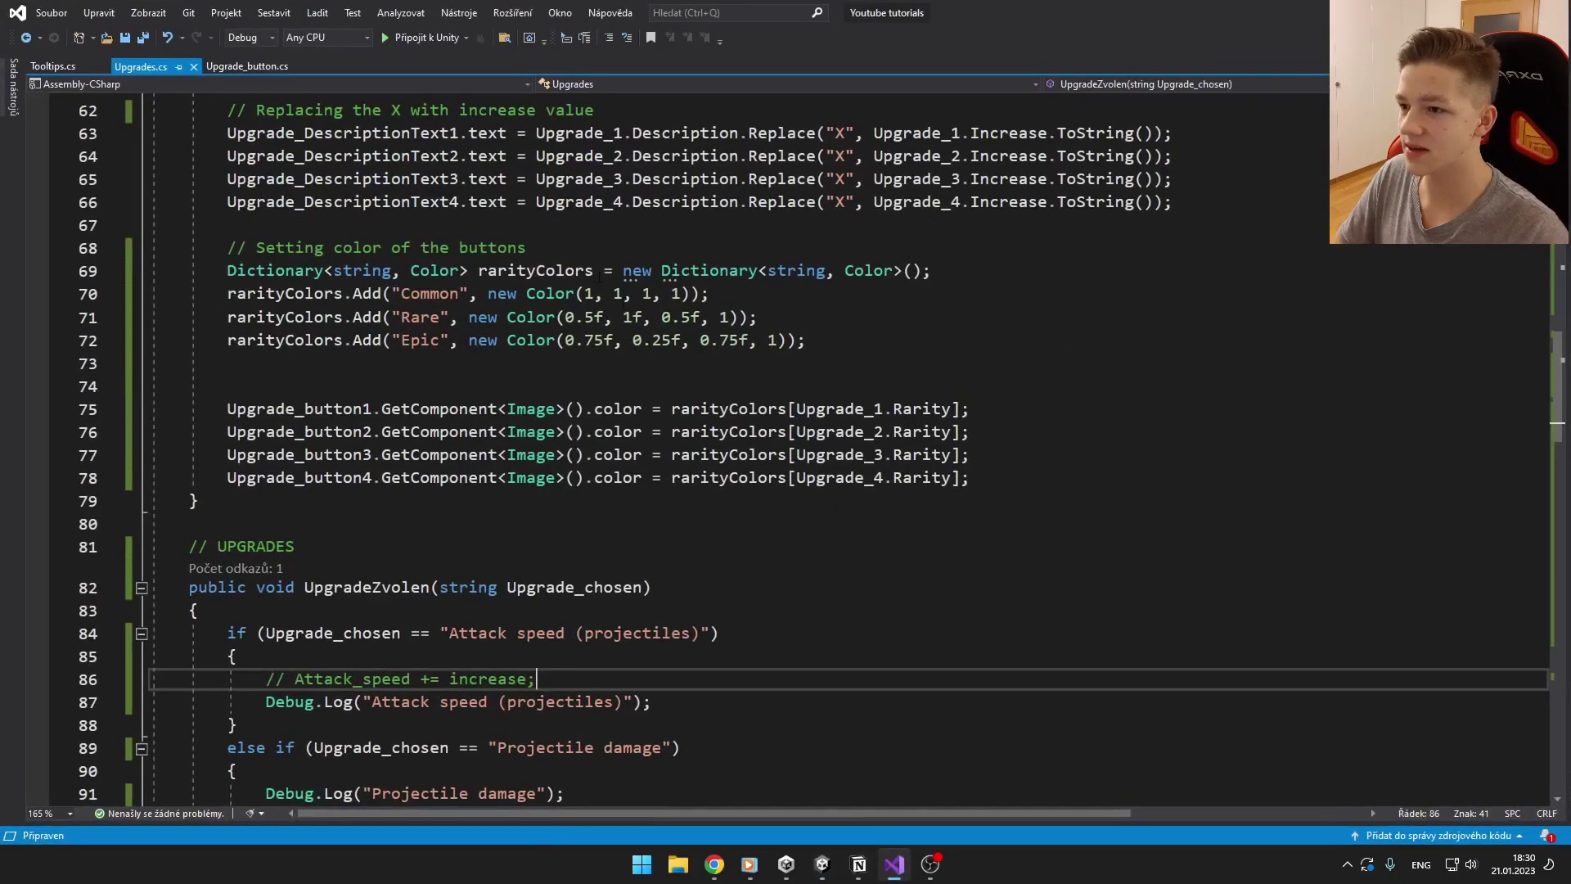
scroll(737, 431, up, 10)
click(266, 306)
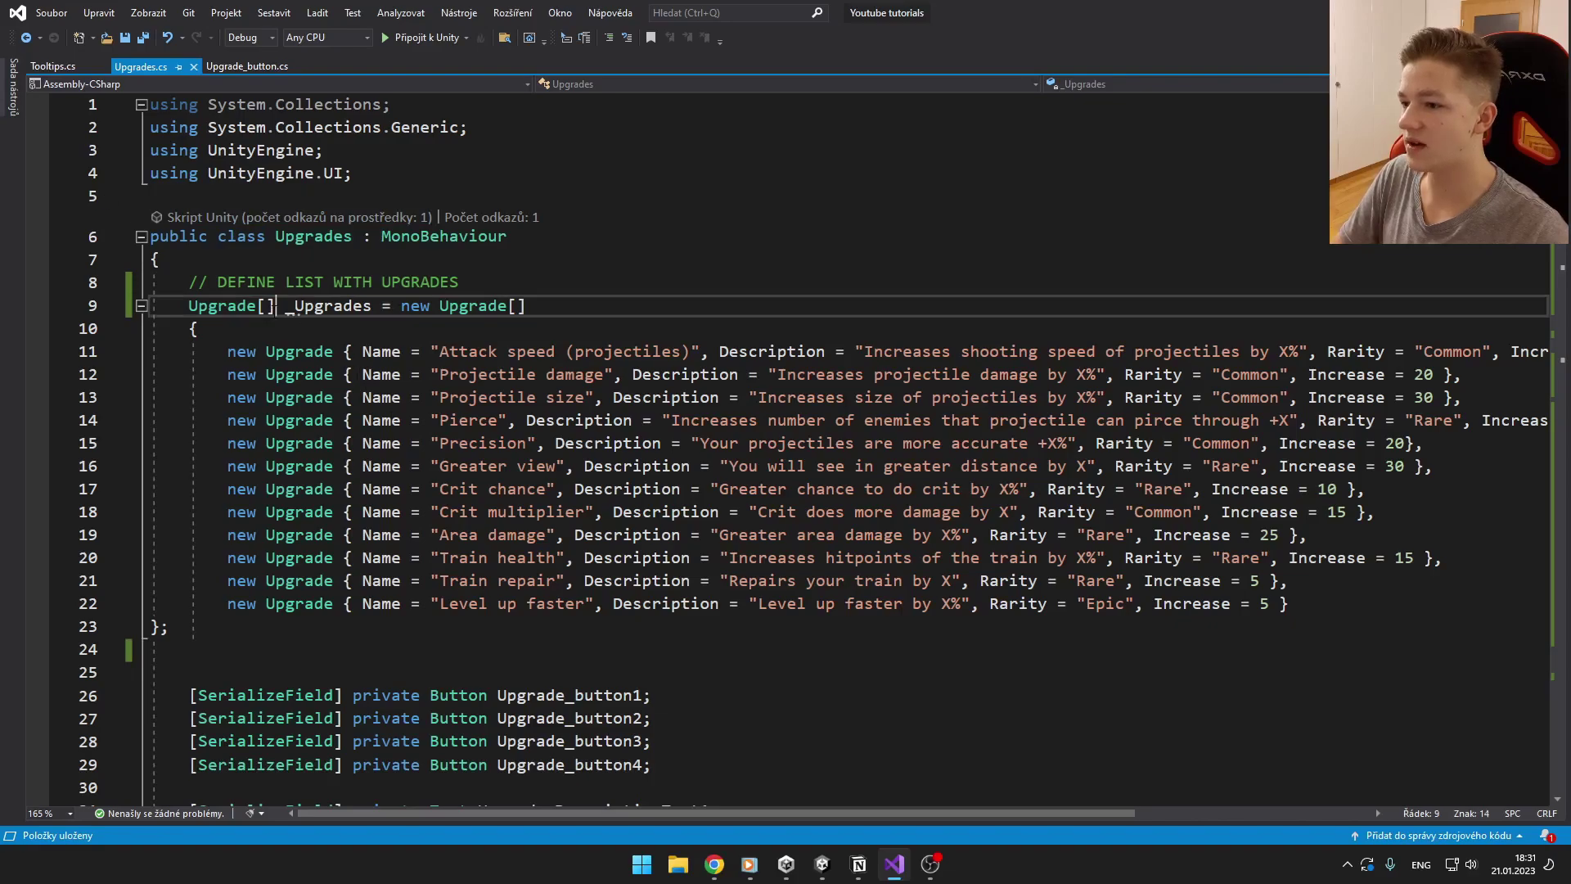
click(372, 329)
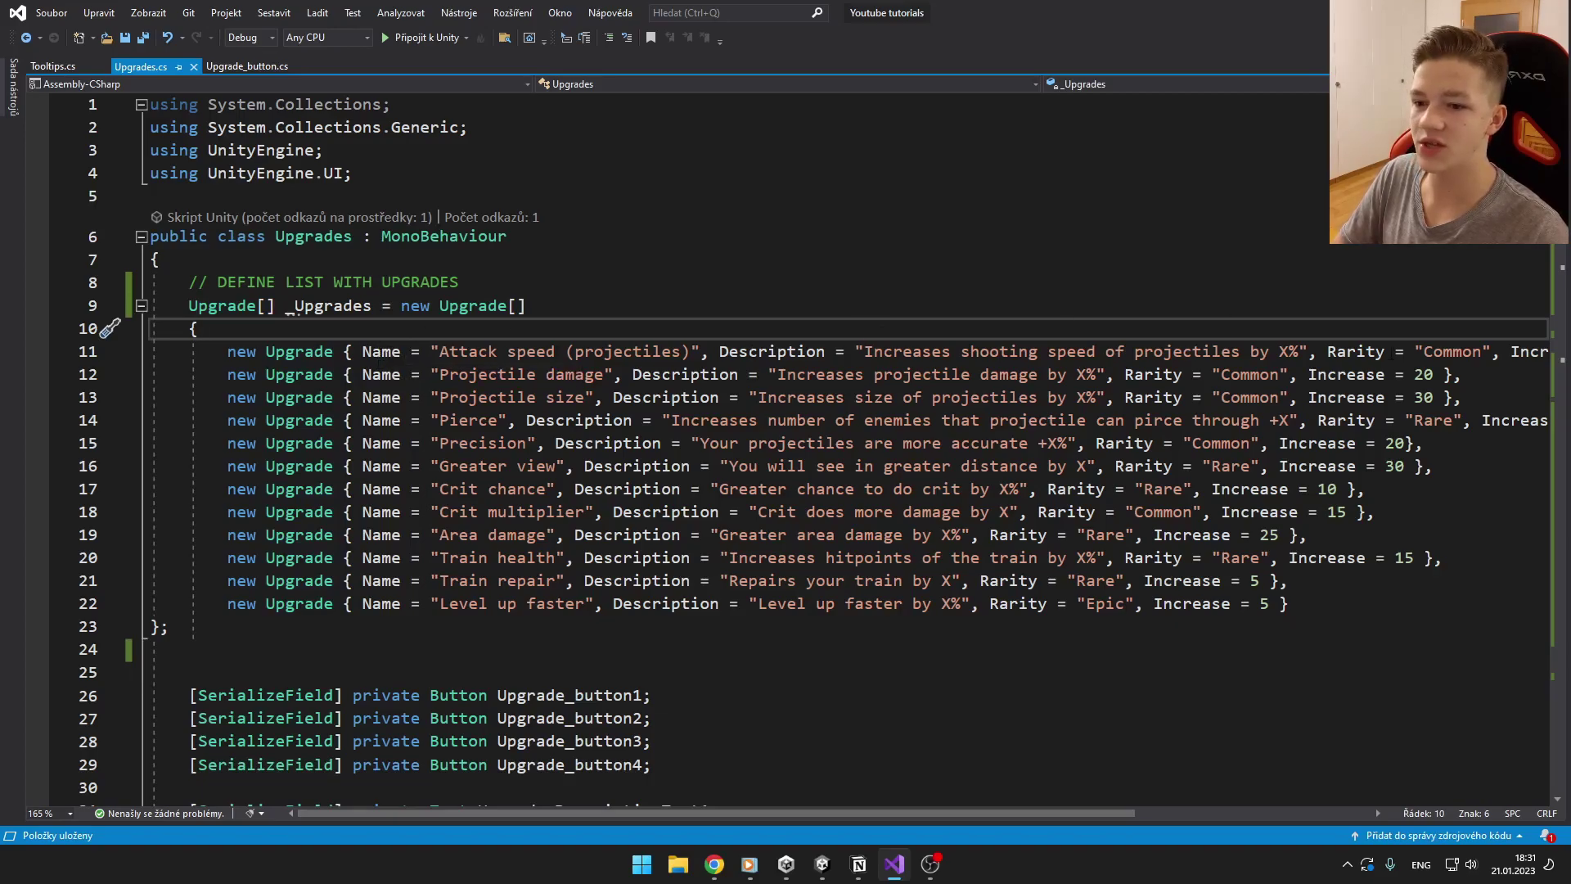
drag(1557, 123, 1557, 670)
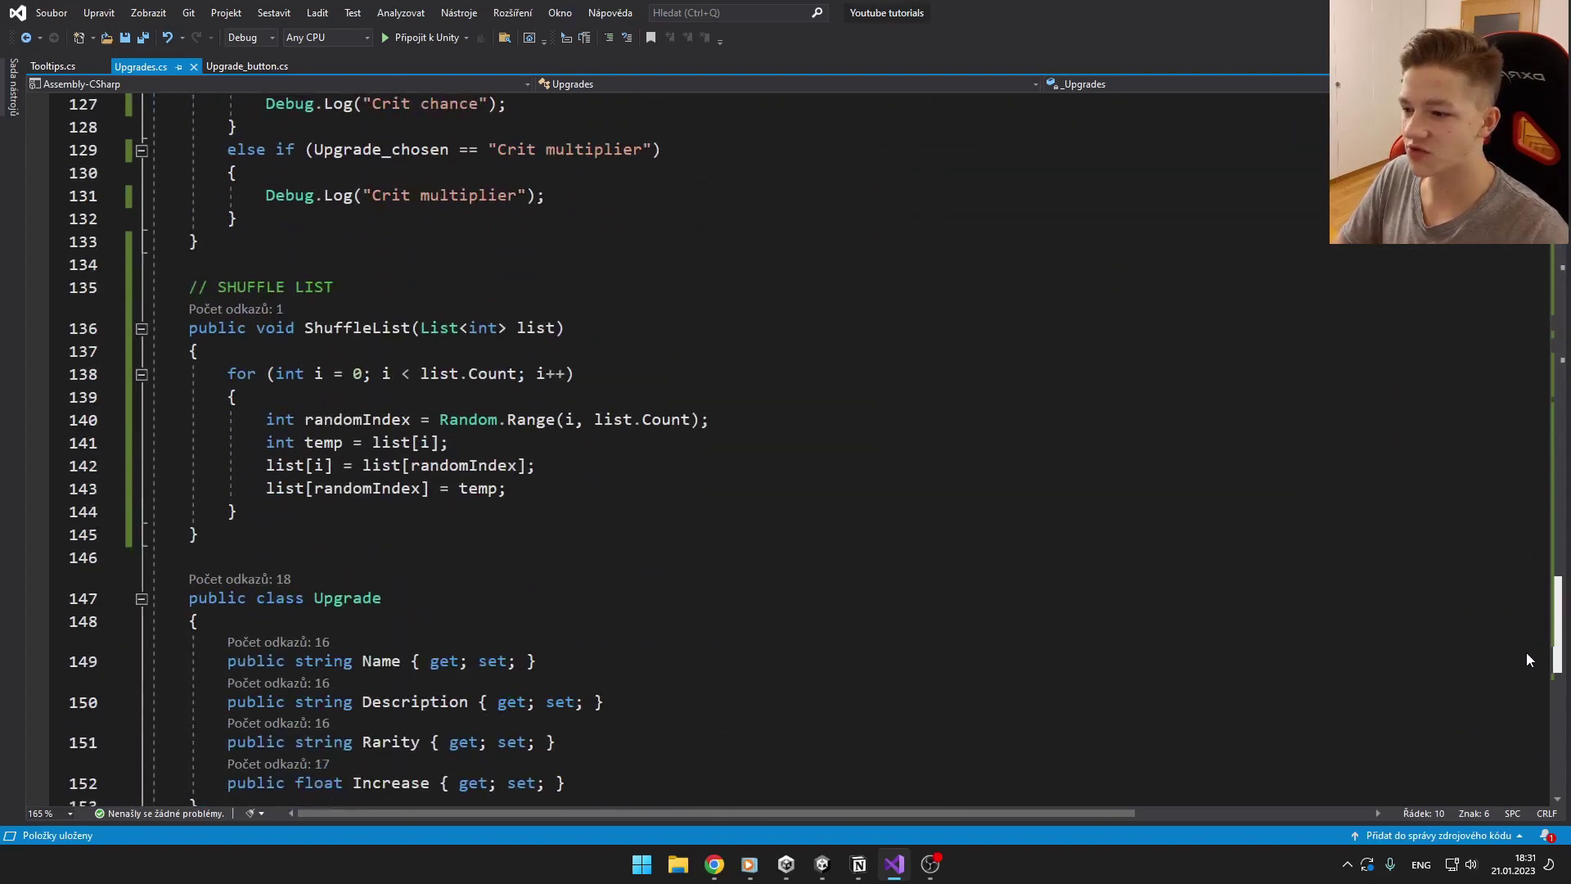
scroll(310, 543, down, 2)
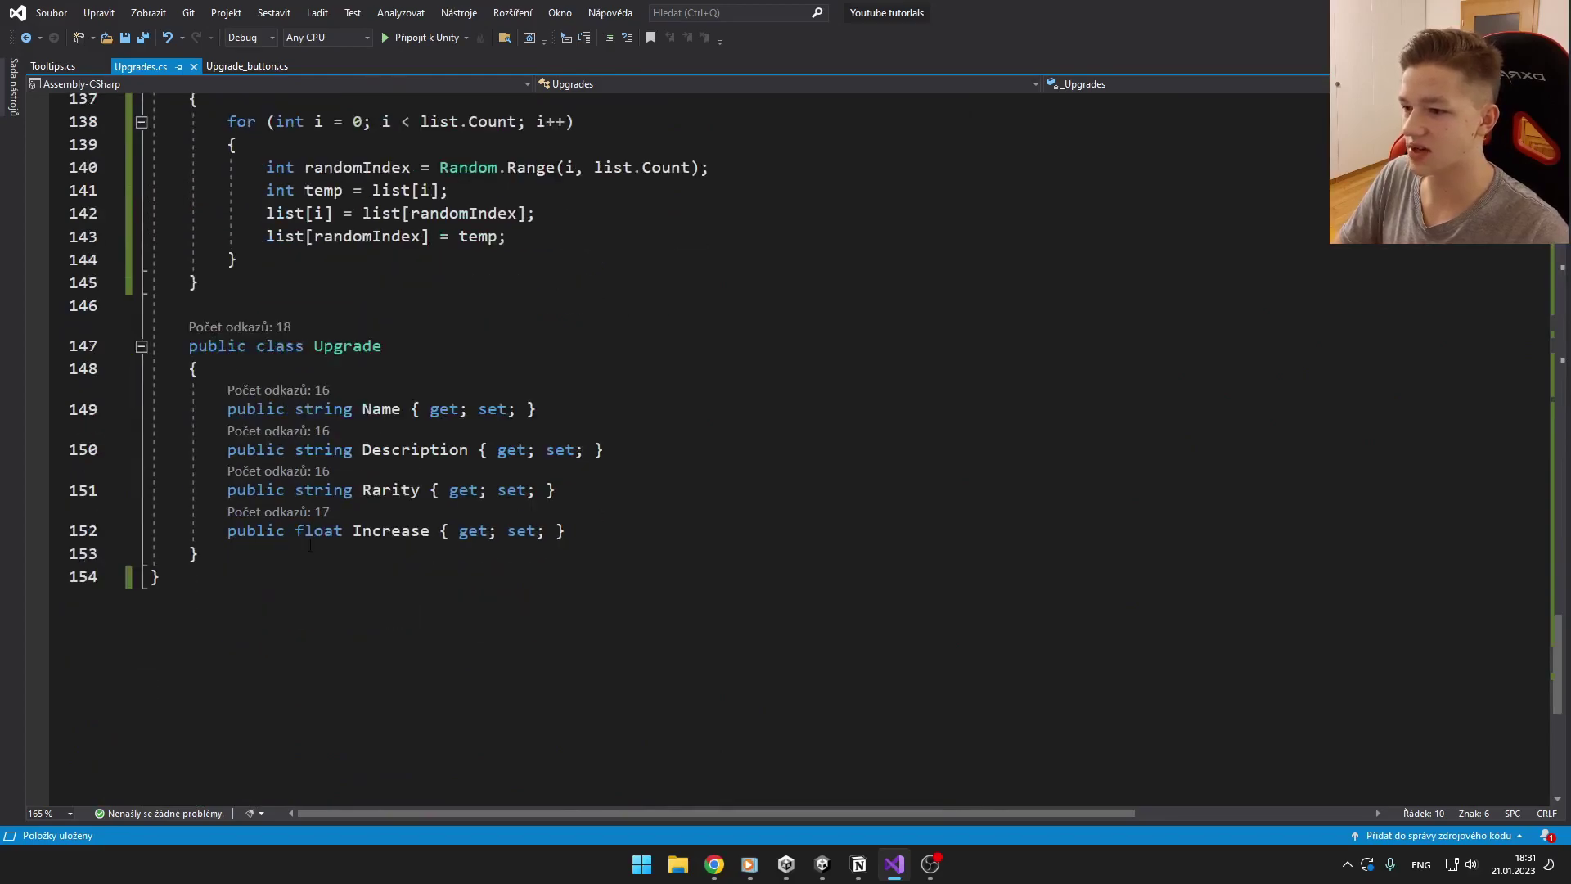
Review the Upgrade class's Name, Description, Rarity and new float Increase properties
click(246, 368)
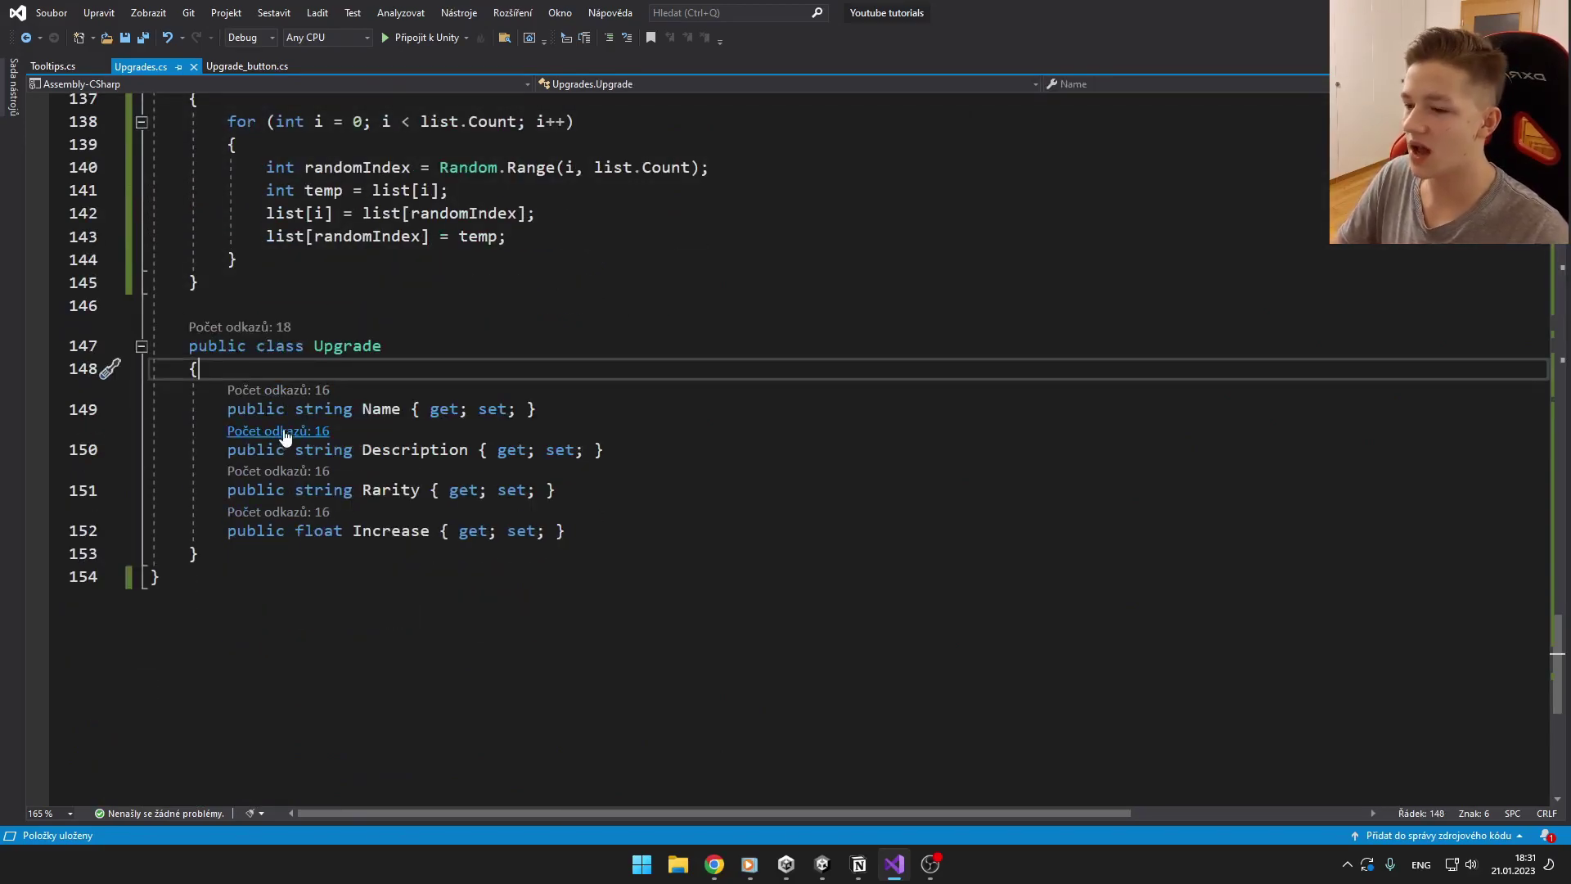
double_click(375, 410)
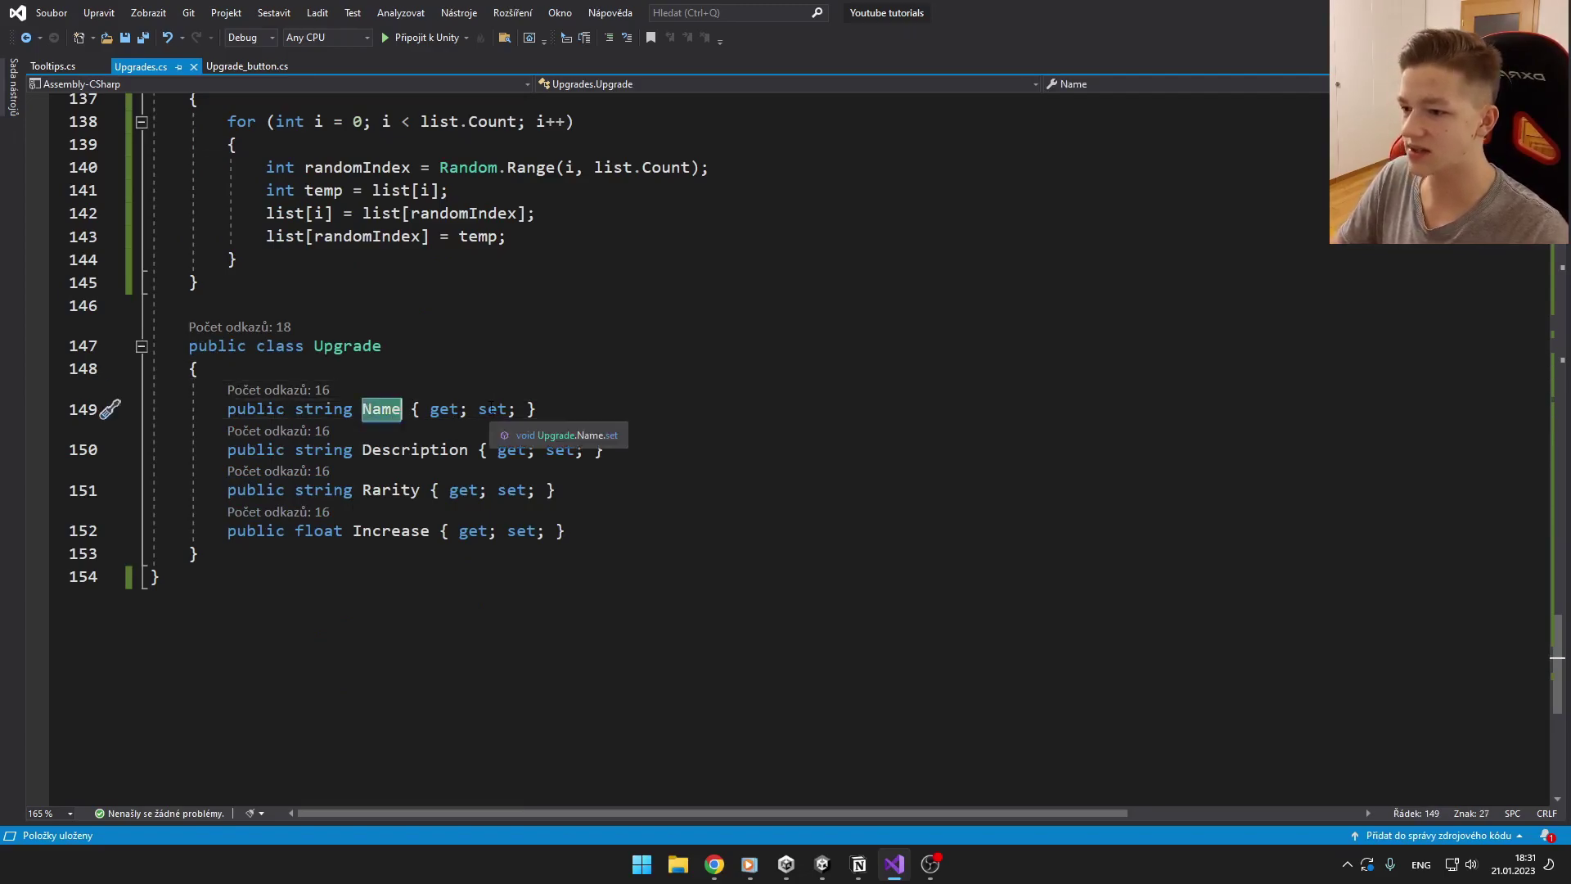
double_click(405, 450)
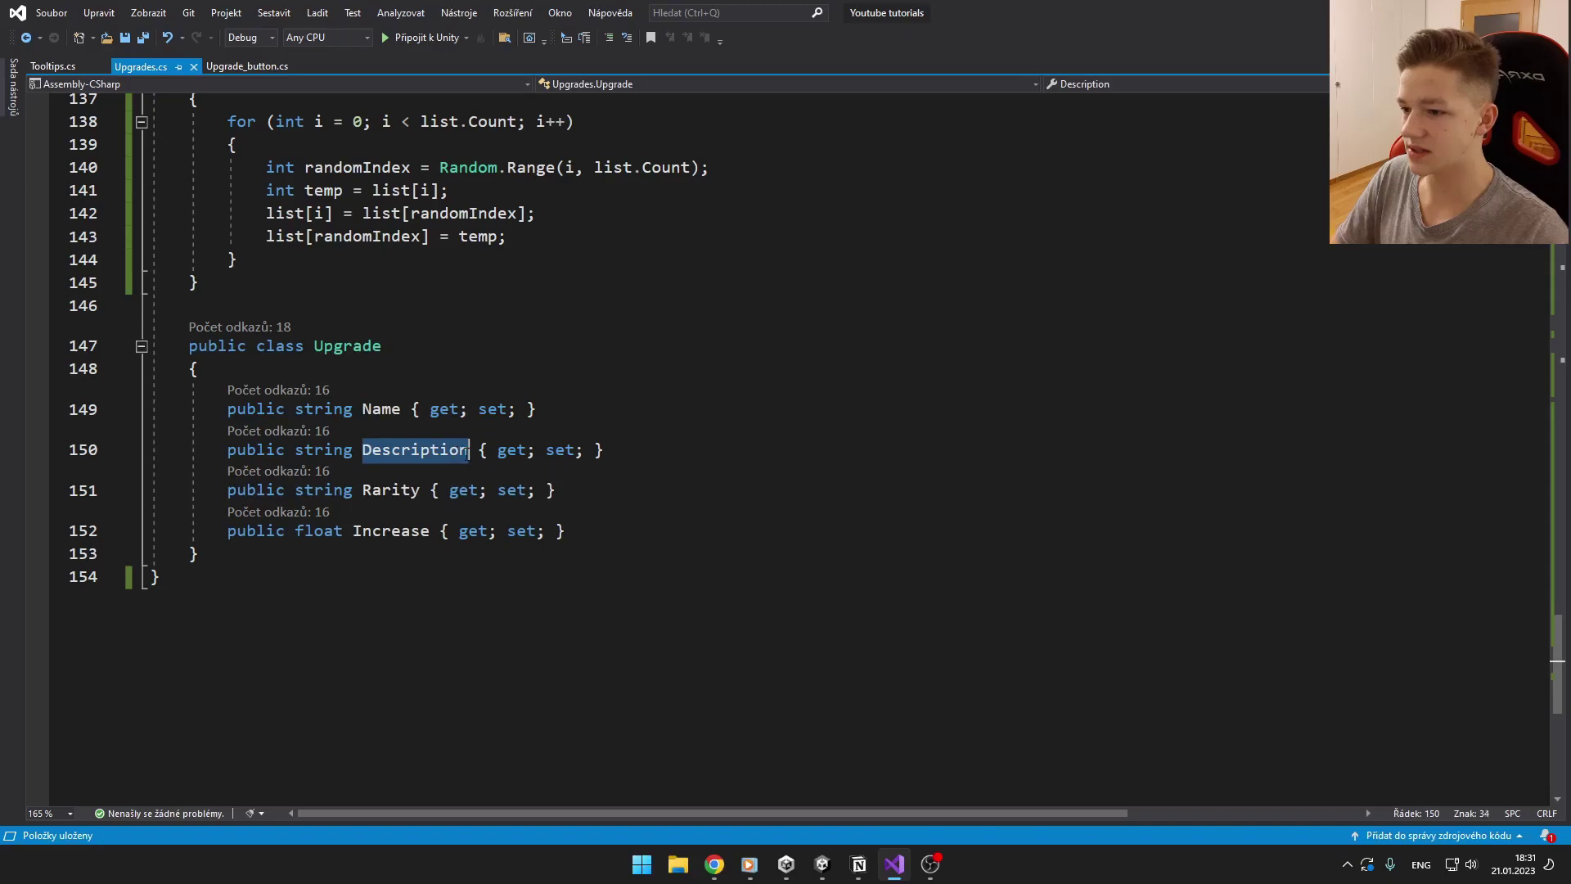
double_click(391, 490)
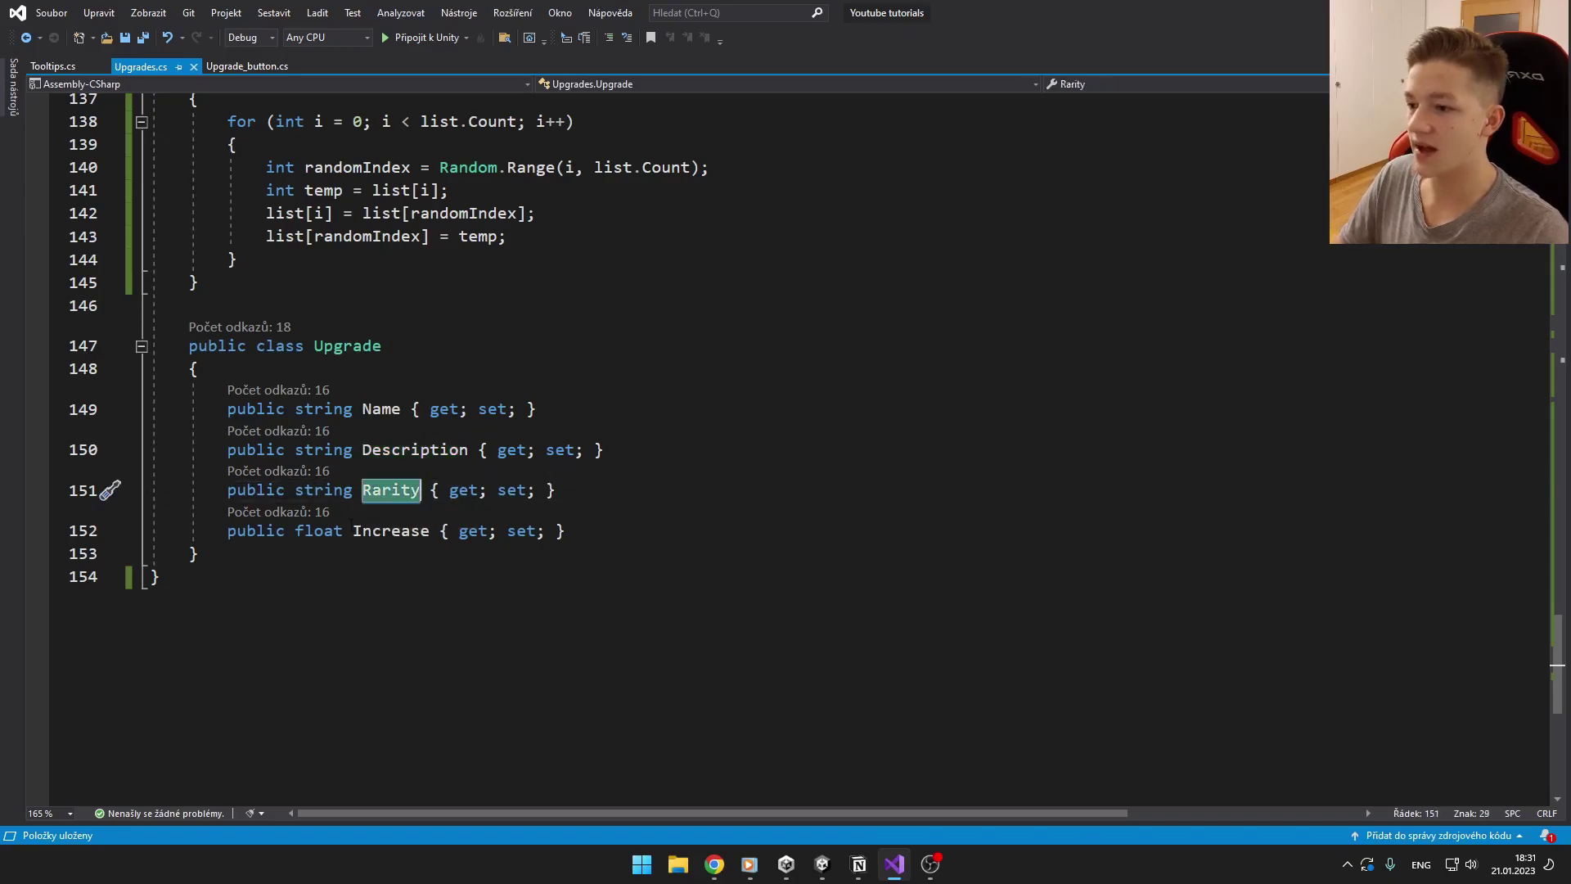
drag(354, 531, 430, 530)
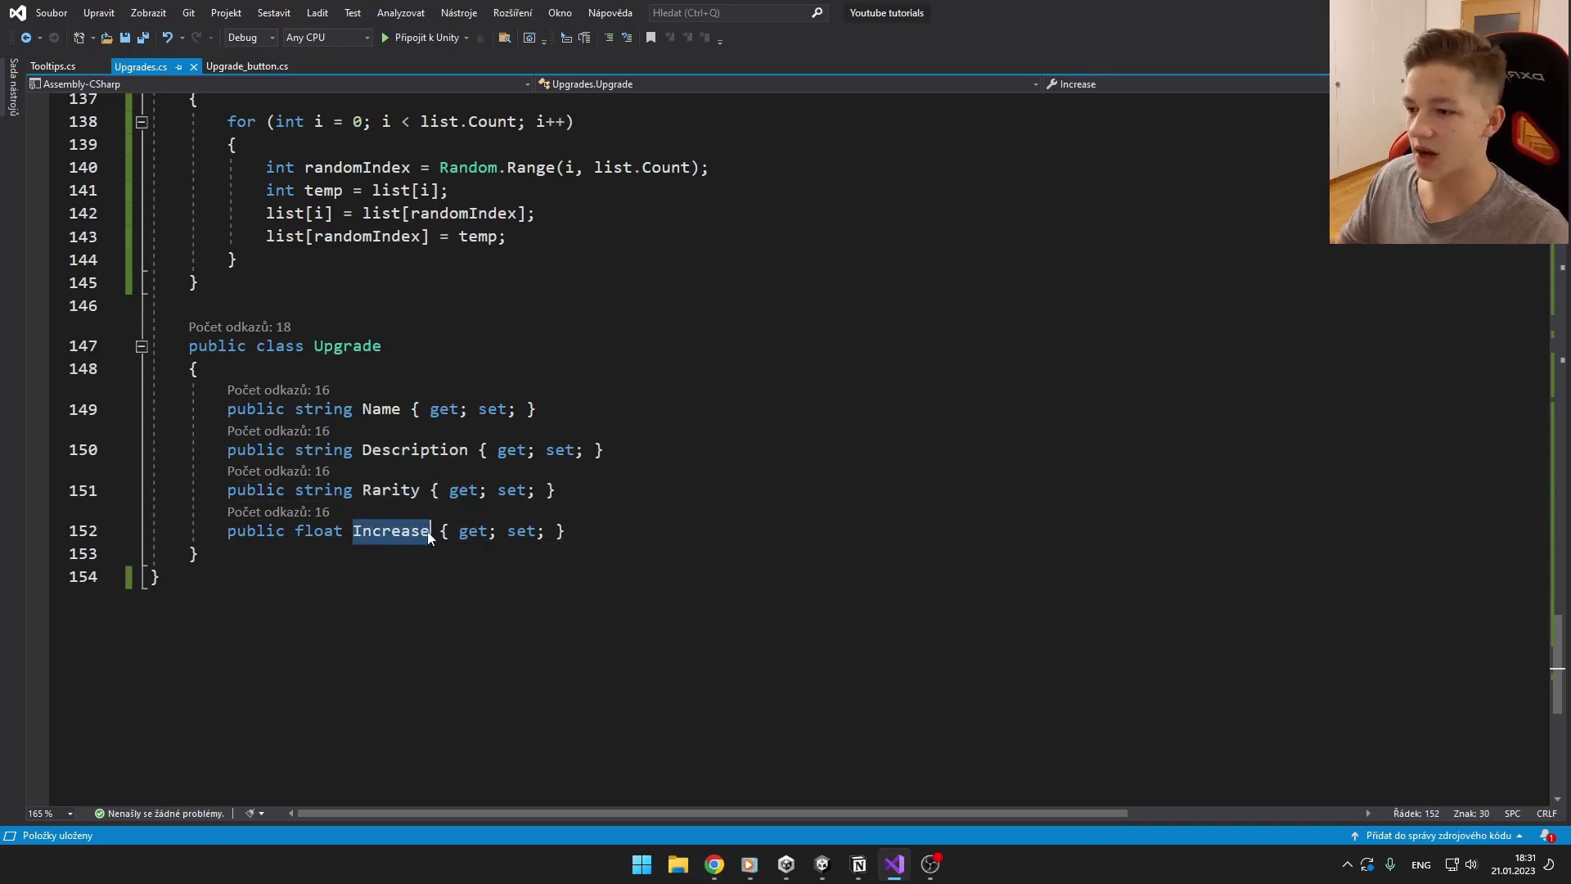
mouse_move(392, 490)
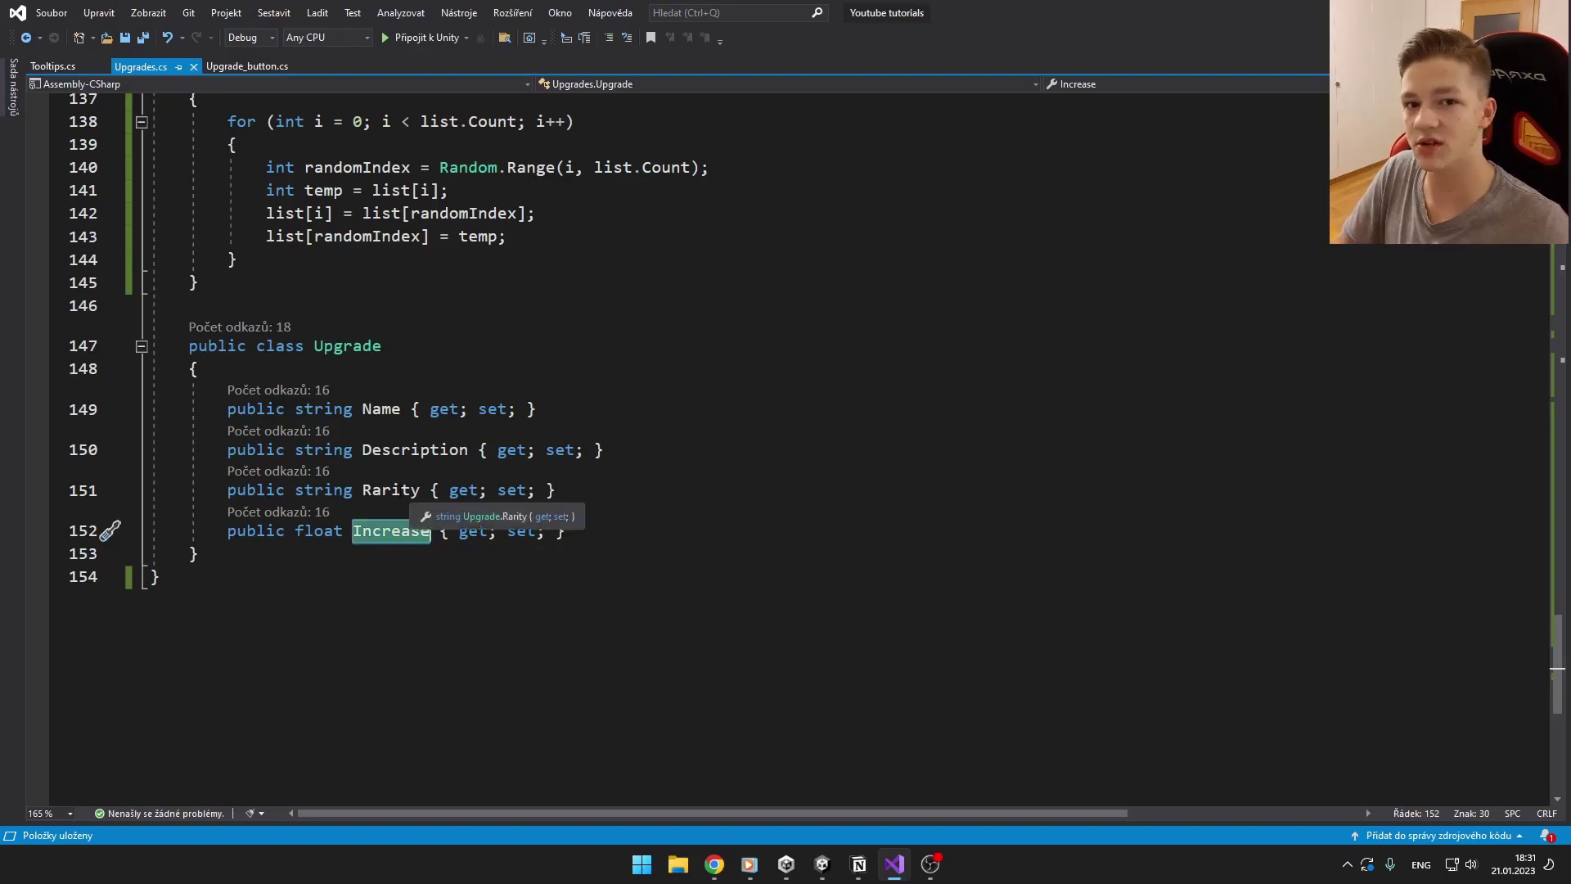
scroll(111, 530, up, 5)
scroll(110, 531, up, 10)
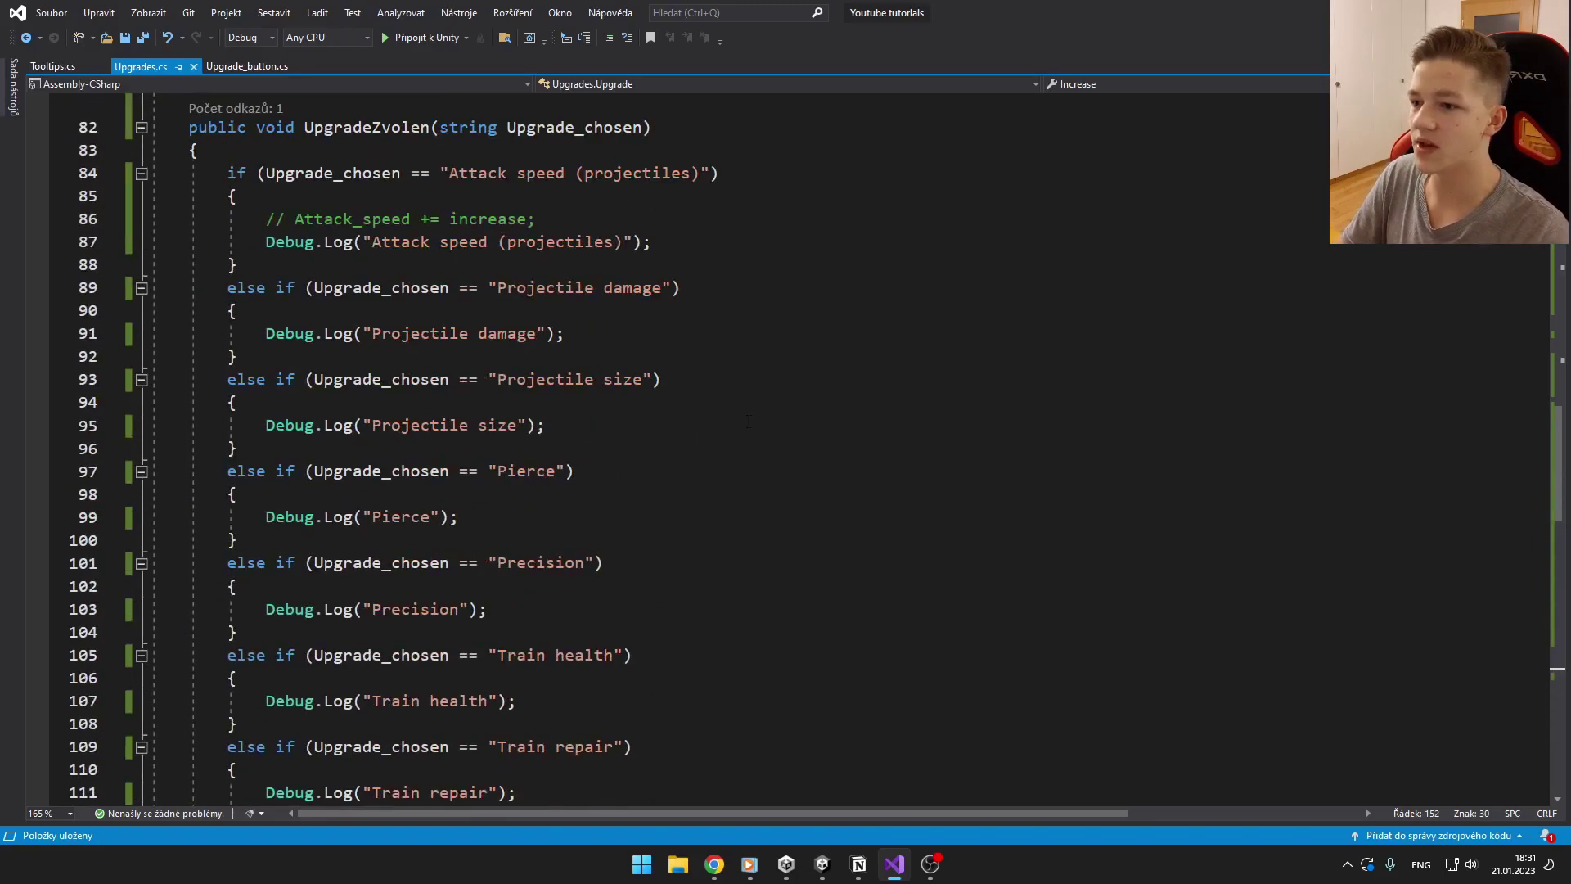
scroll(112, 531, up, 10)
scroll(110, 531, up, 10)
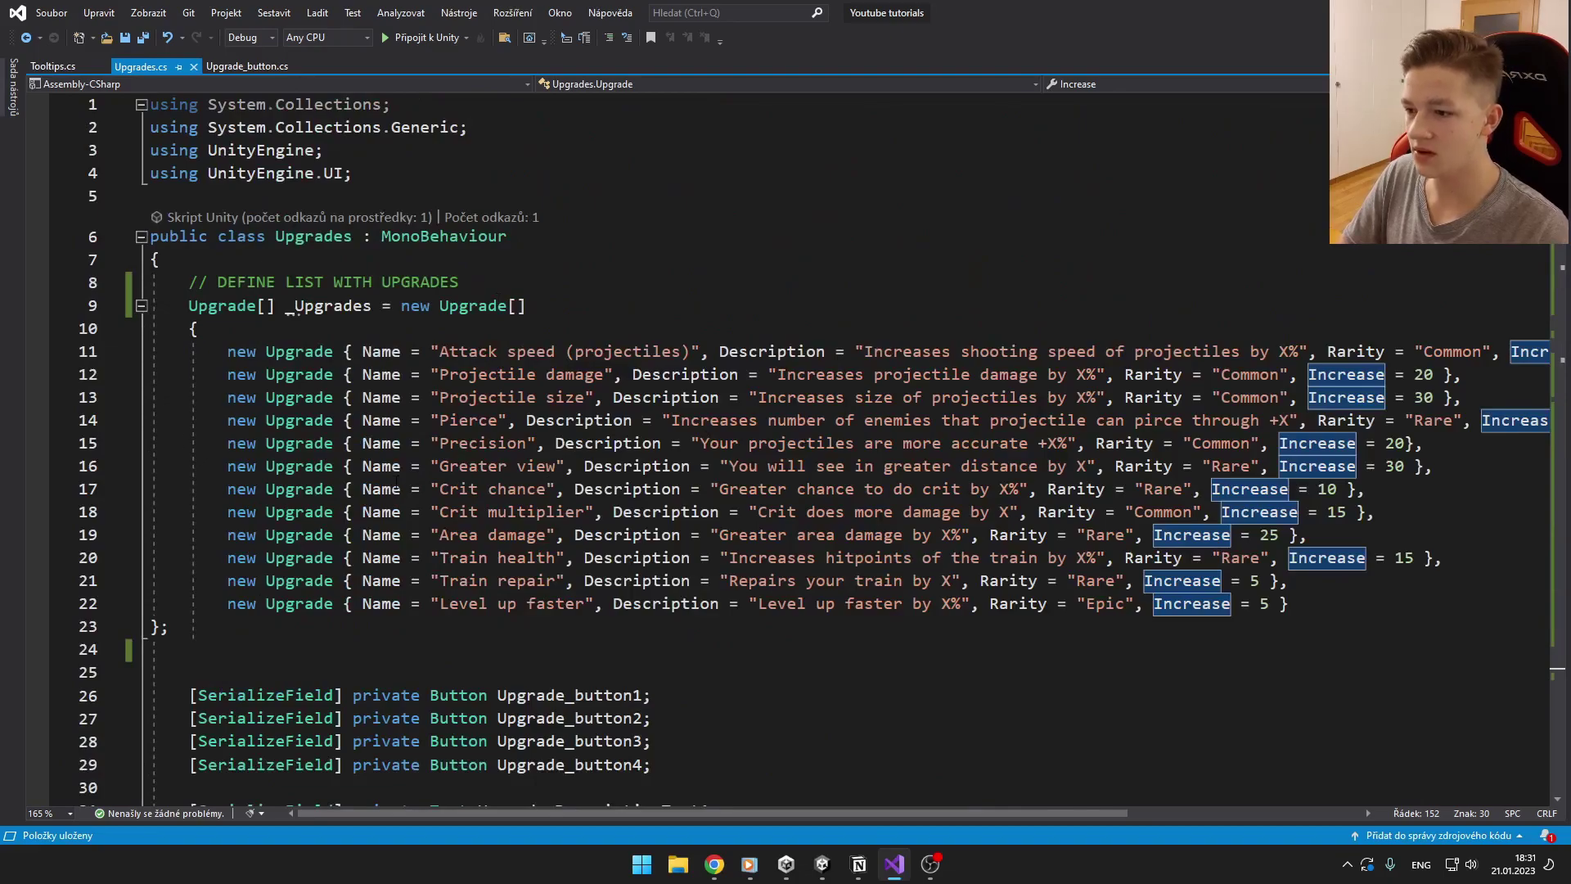
drag(1289, 604, 1019, 420)
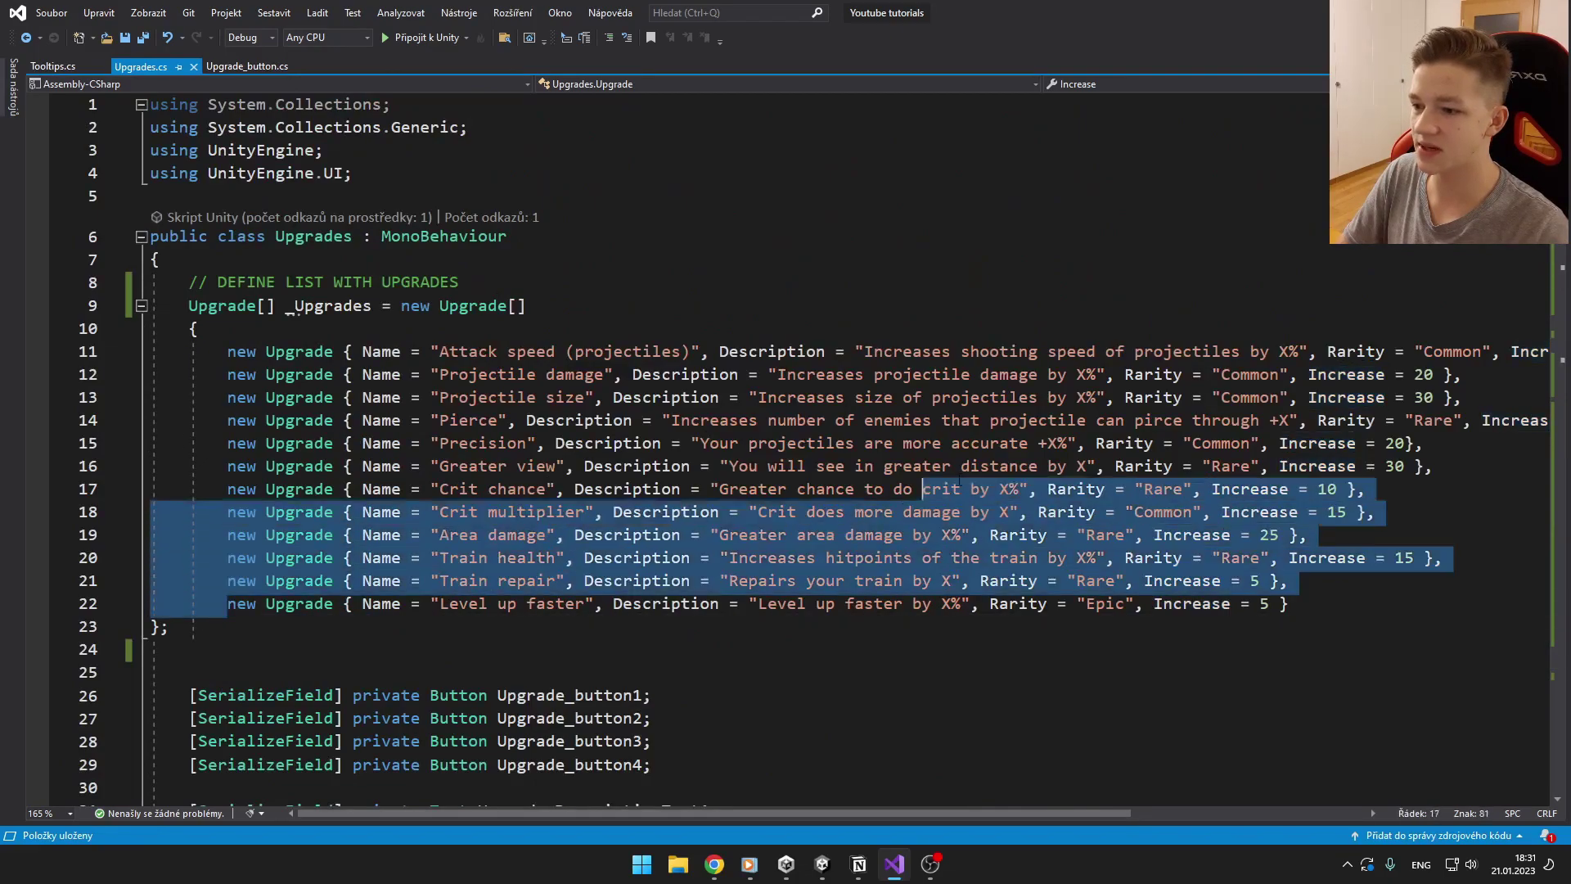
click(1289, 604)
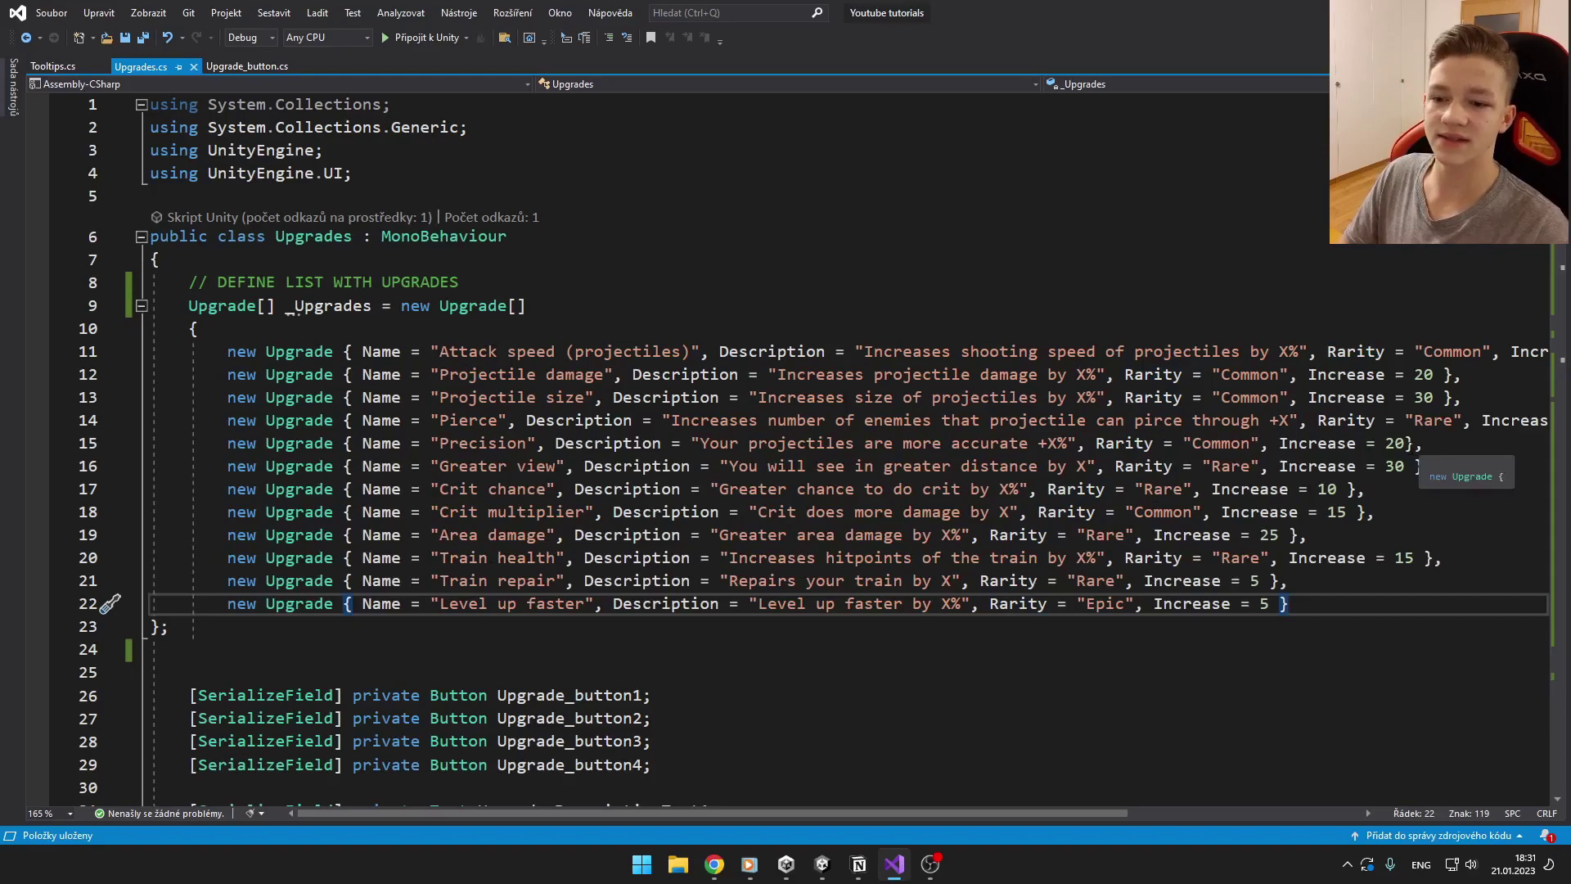
scroll(854, 514, down, 1)
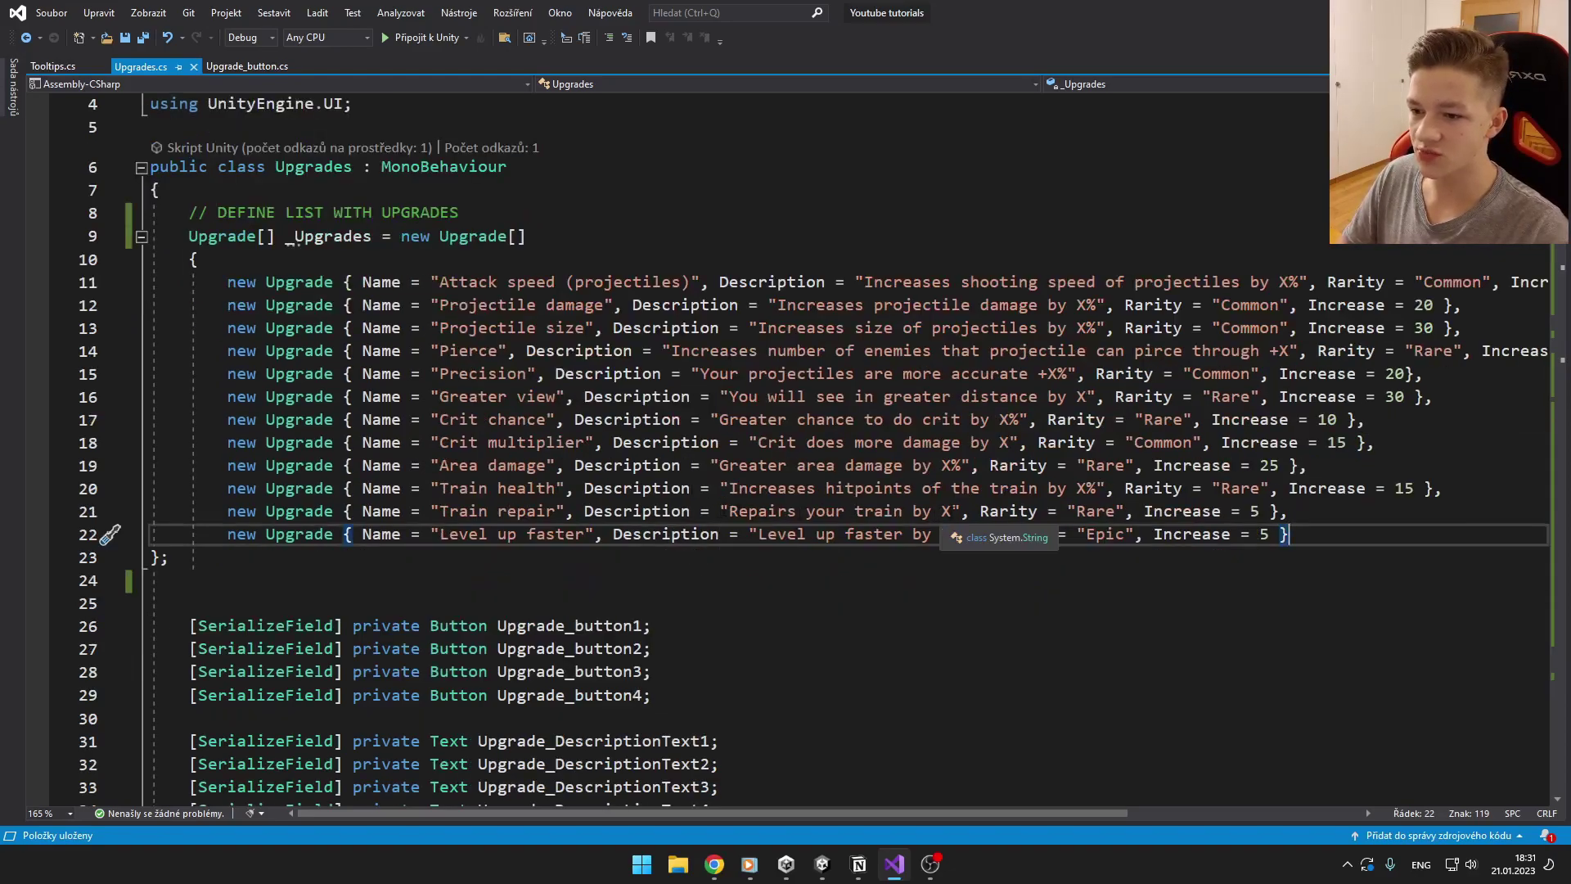
double_click(945, 511)
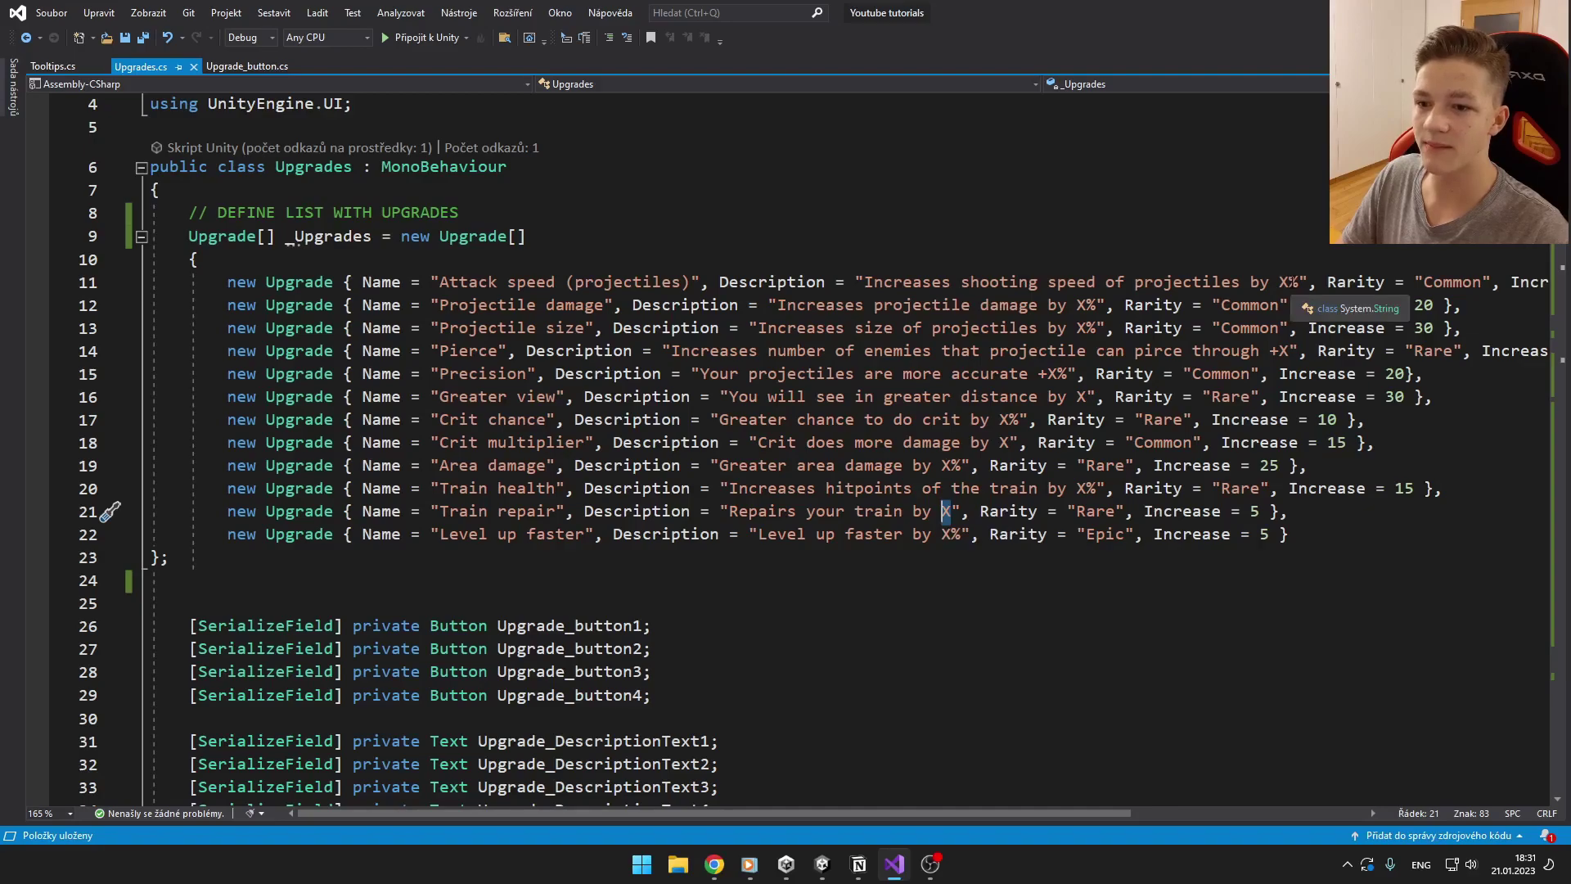
double_click(1292, 283)
scroll(1292, 283, right, 1)
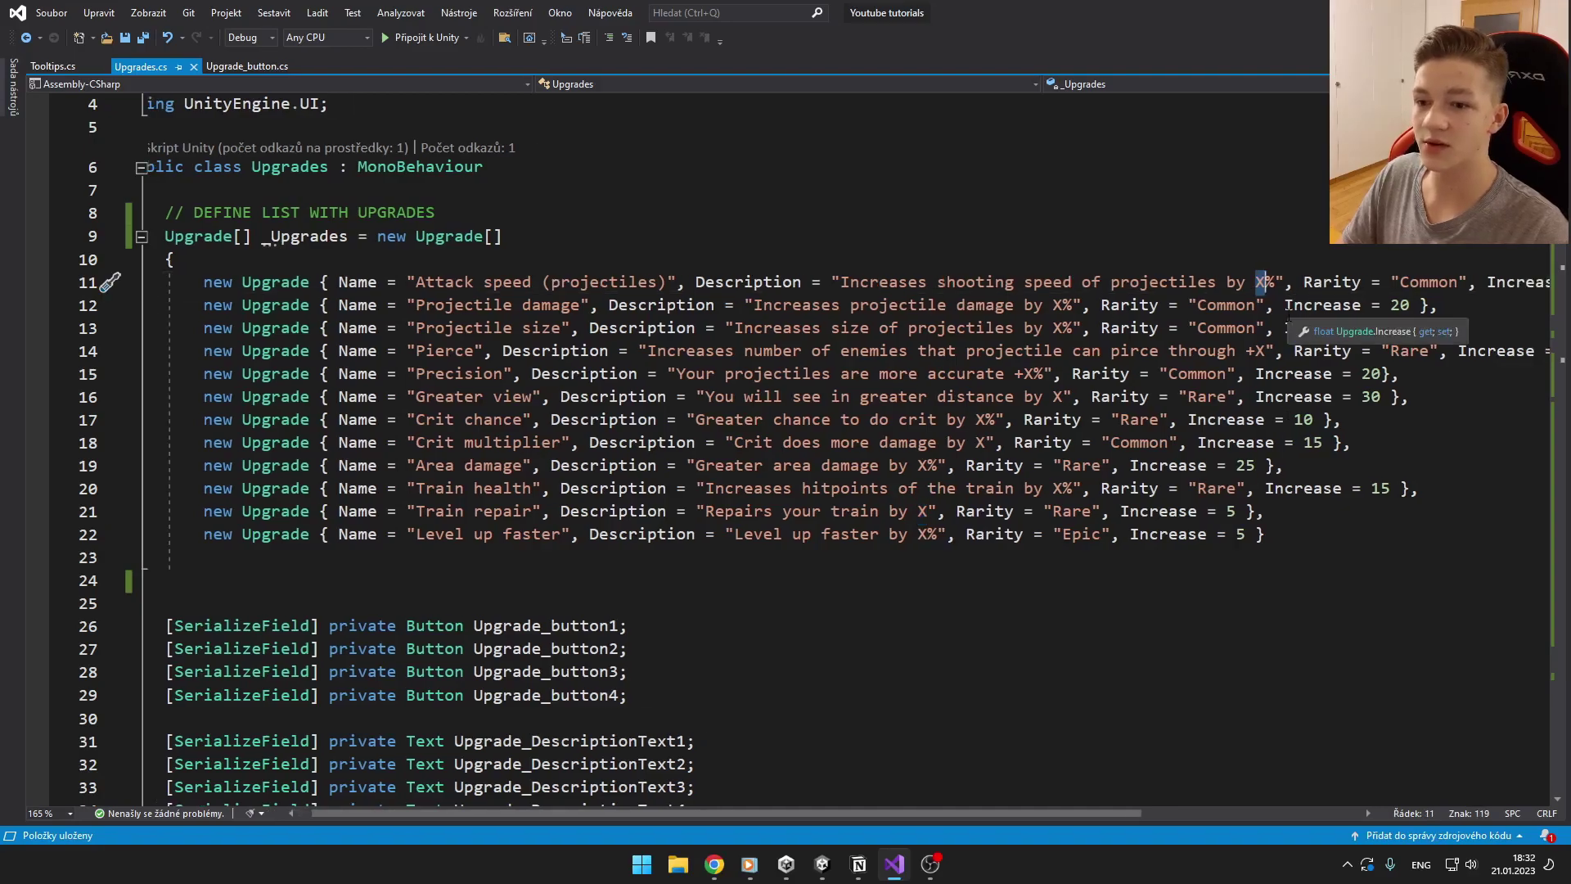
drag(1072, 814, 1228, 816)
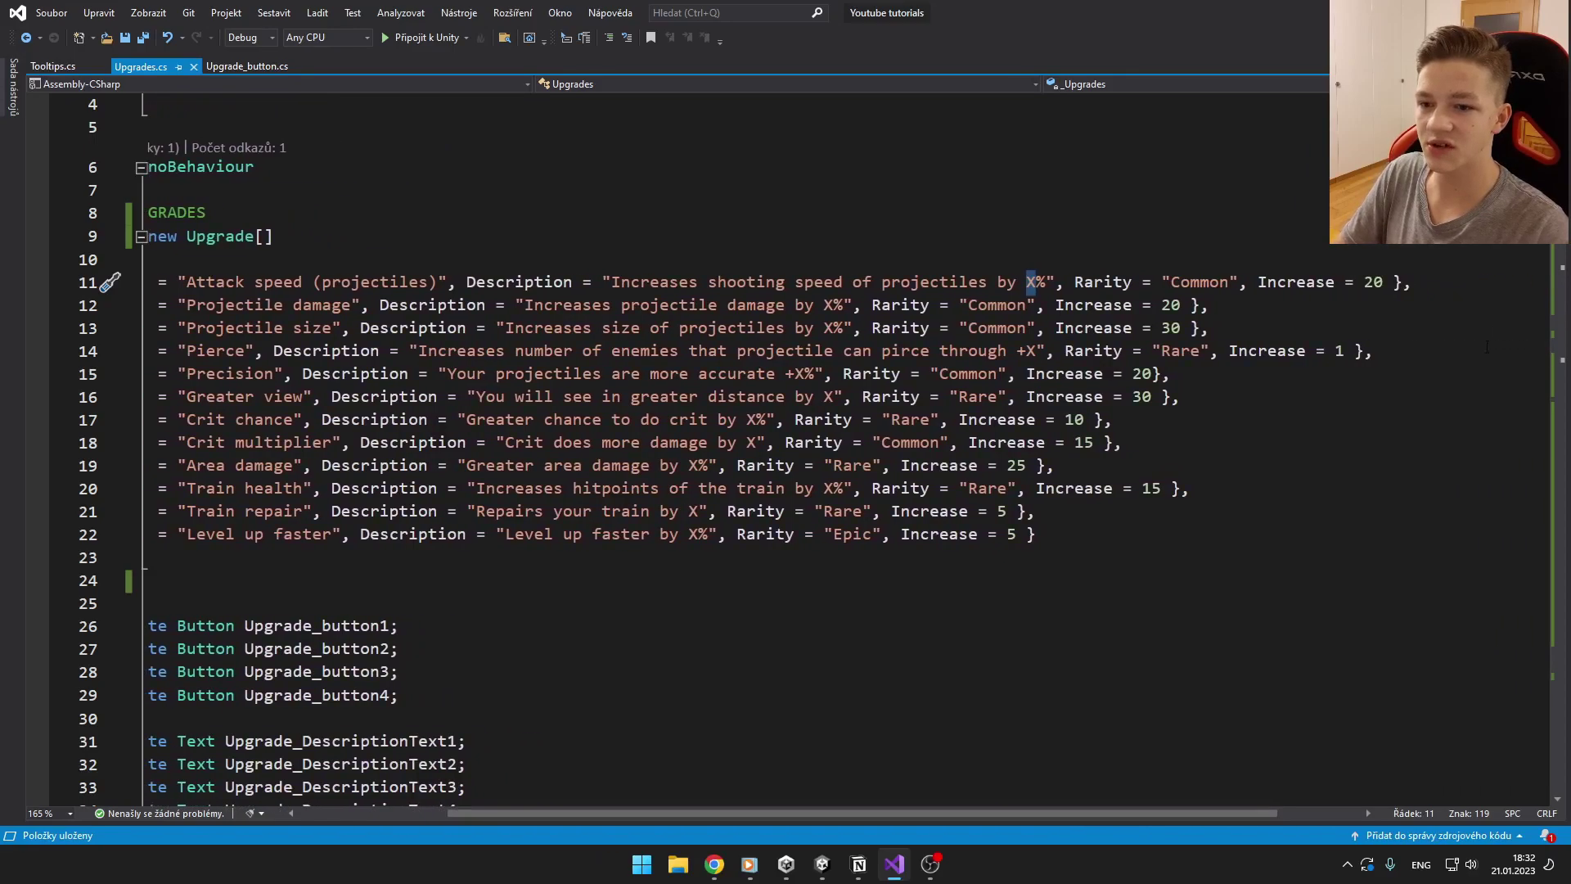
double_click(1373, 282)
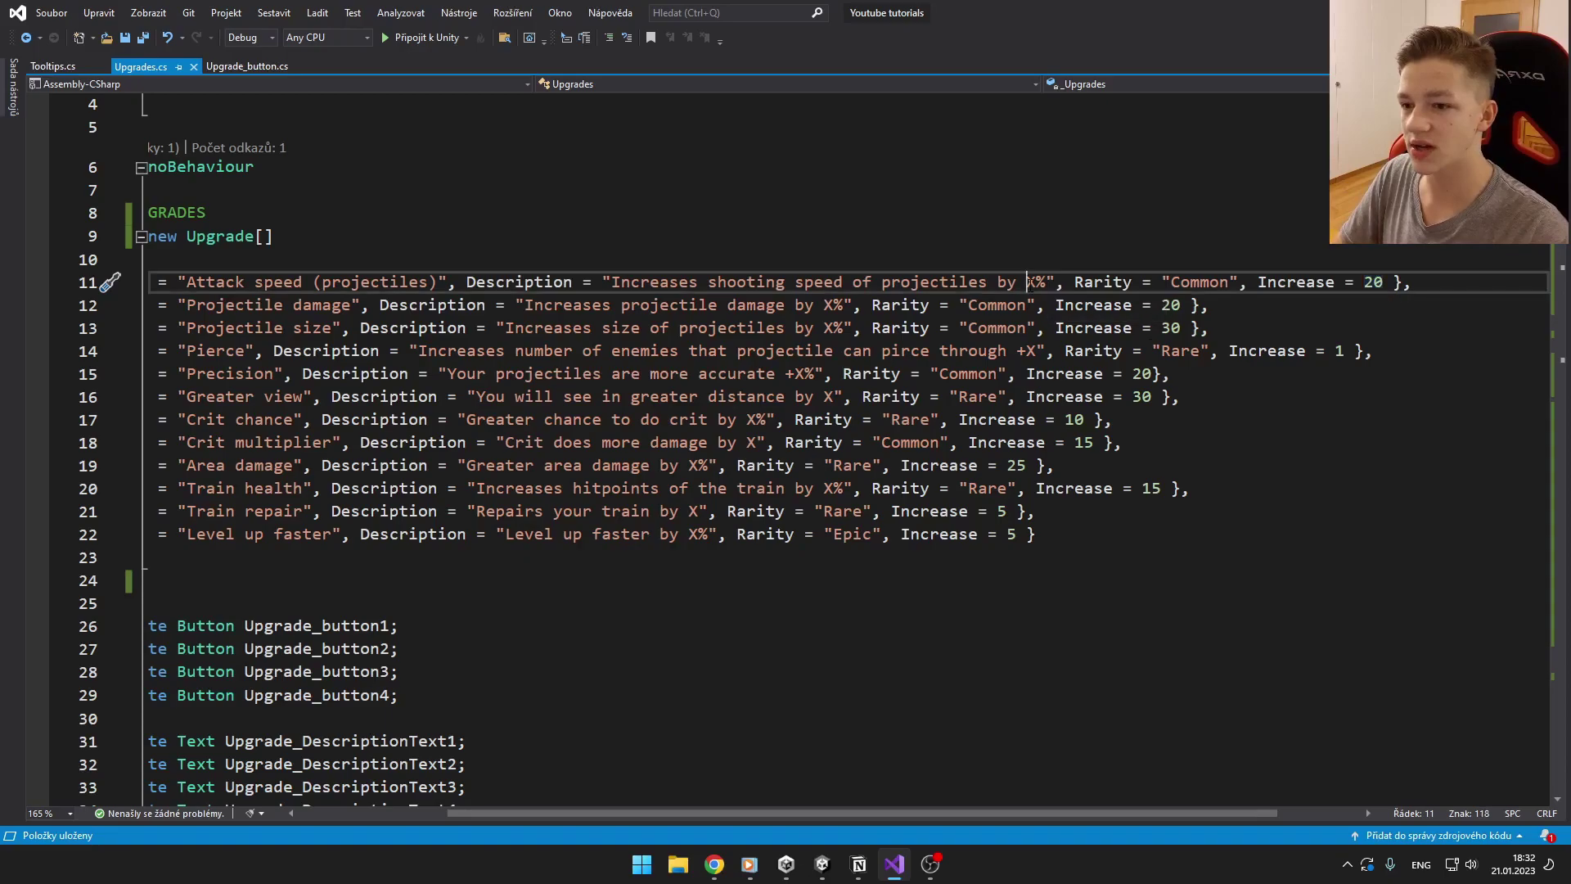
double_click(1032, 283)
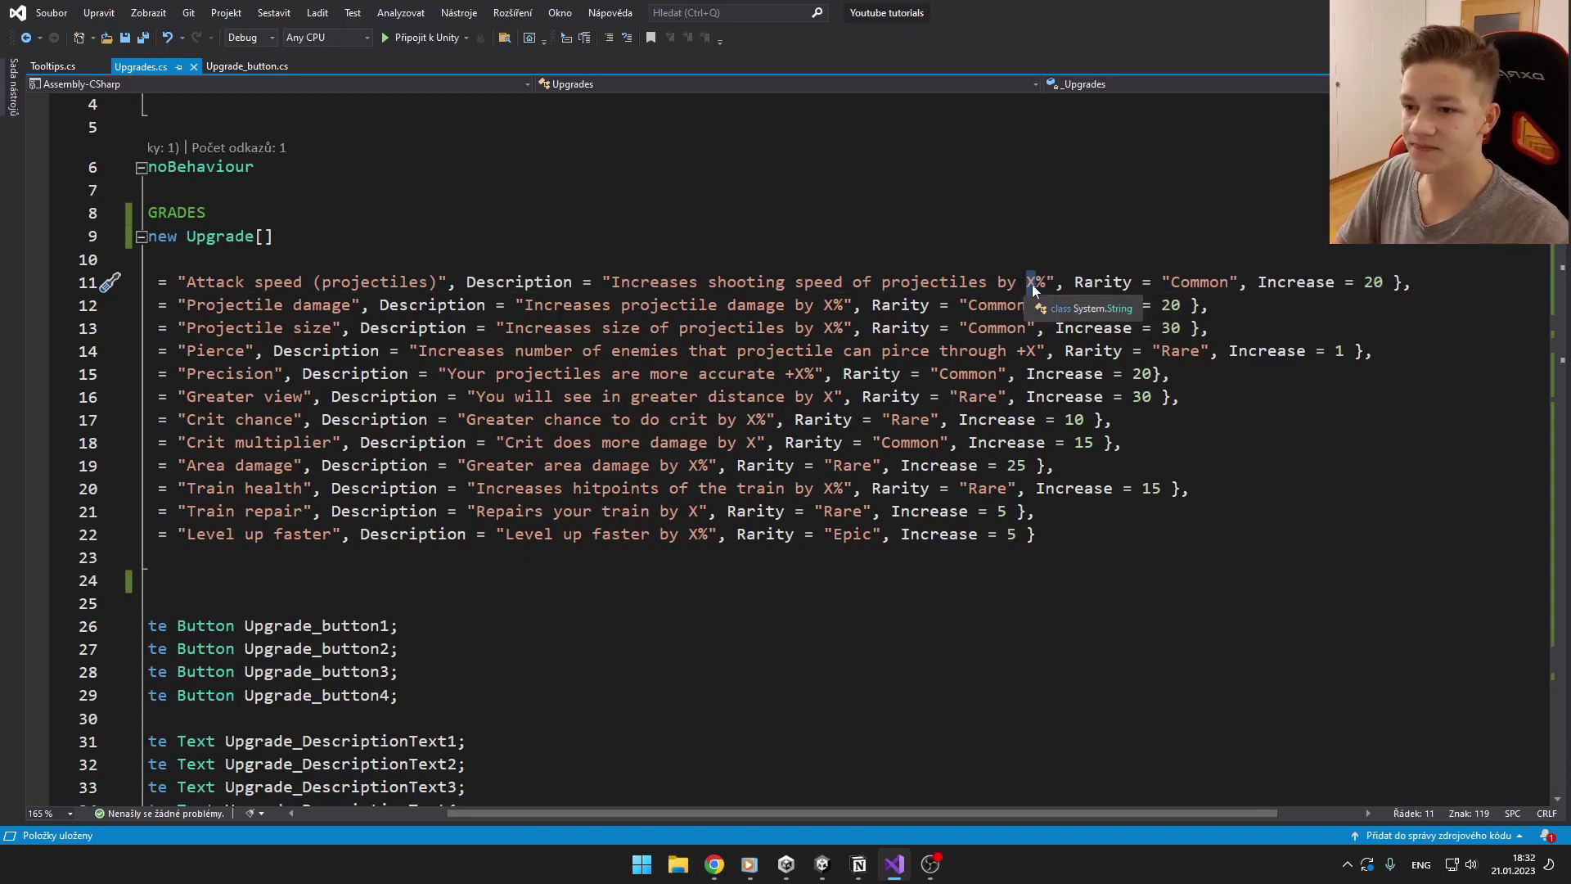
click(1038, 282)
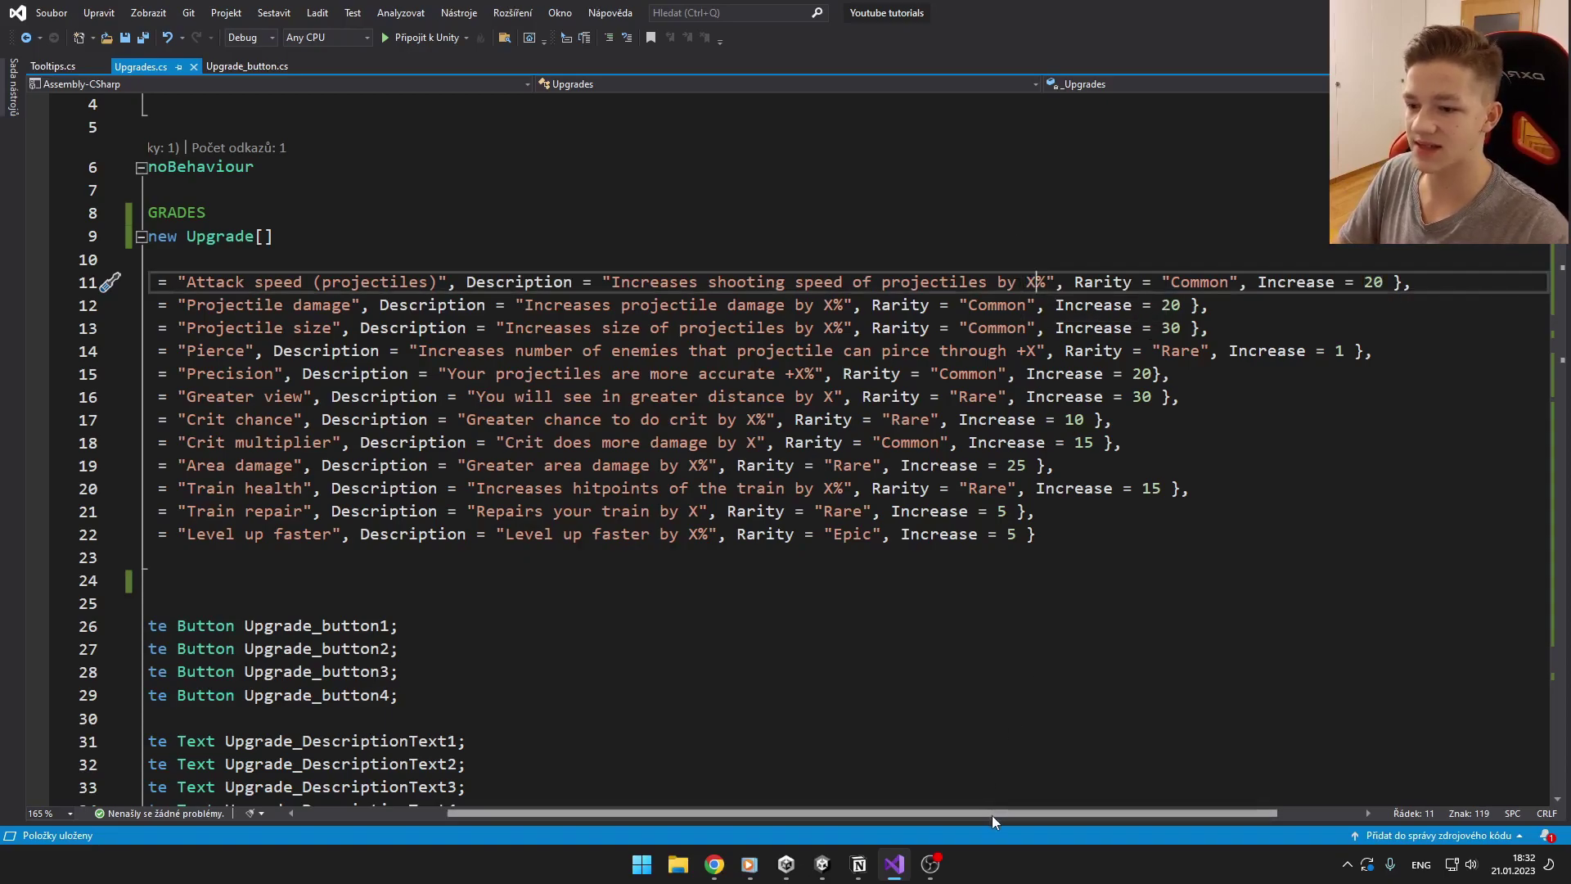
drag(989, 814, 615, 814)
scroll(785, 467, down, 2)
scroll(456, 487, down, 2)
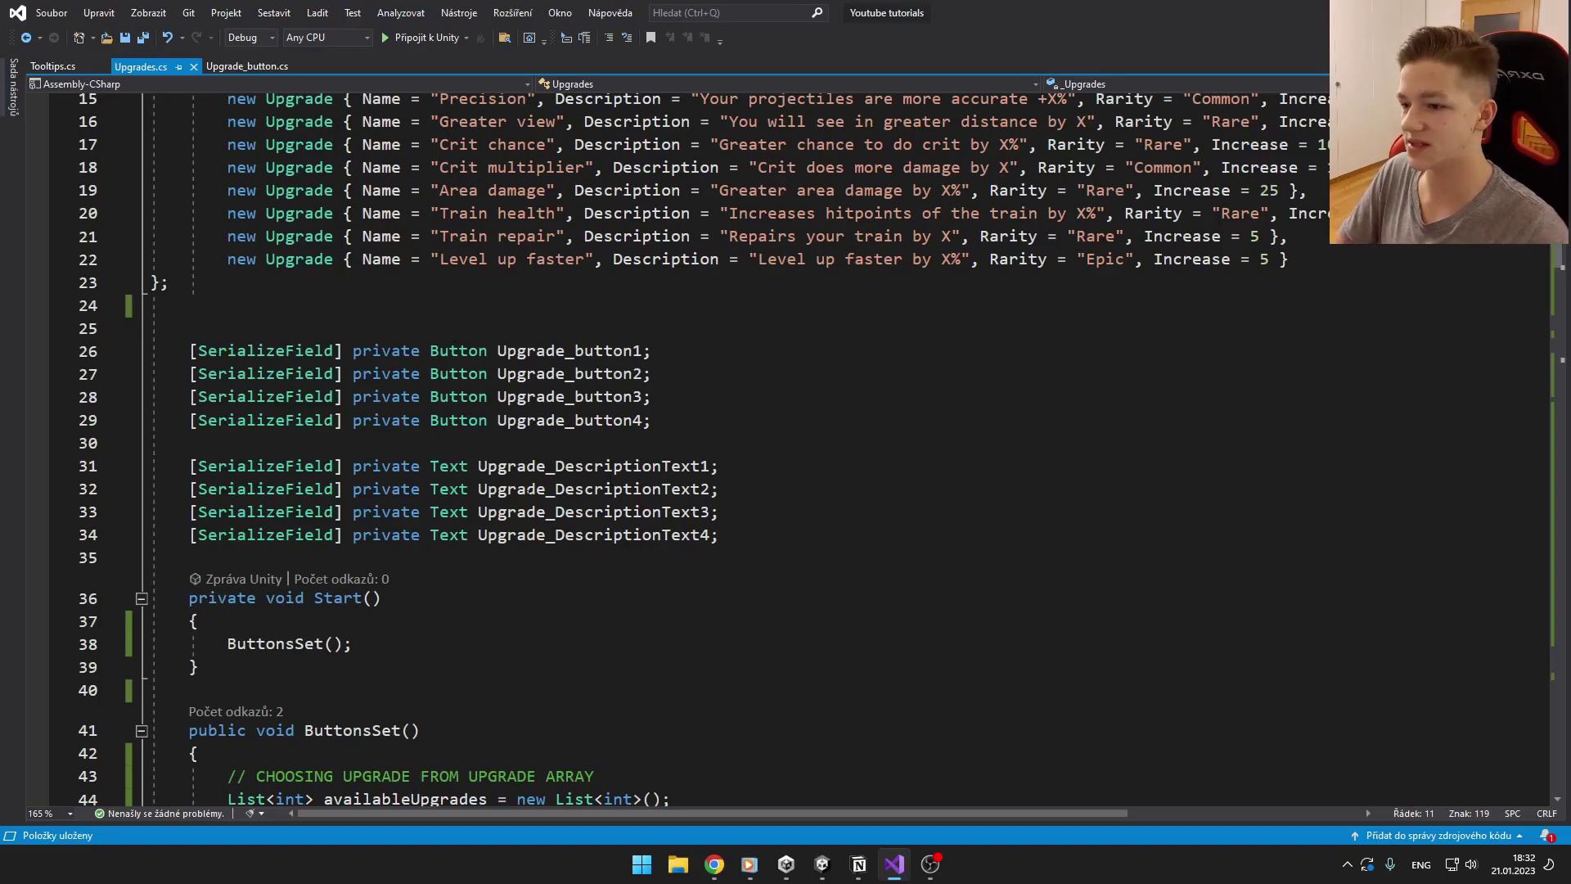
scroll(627, 369, down, 3)
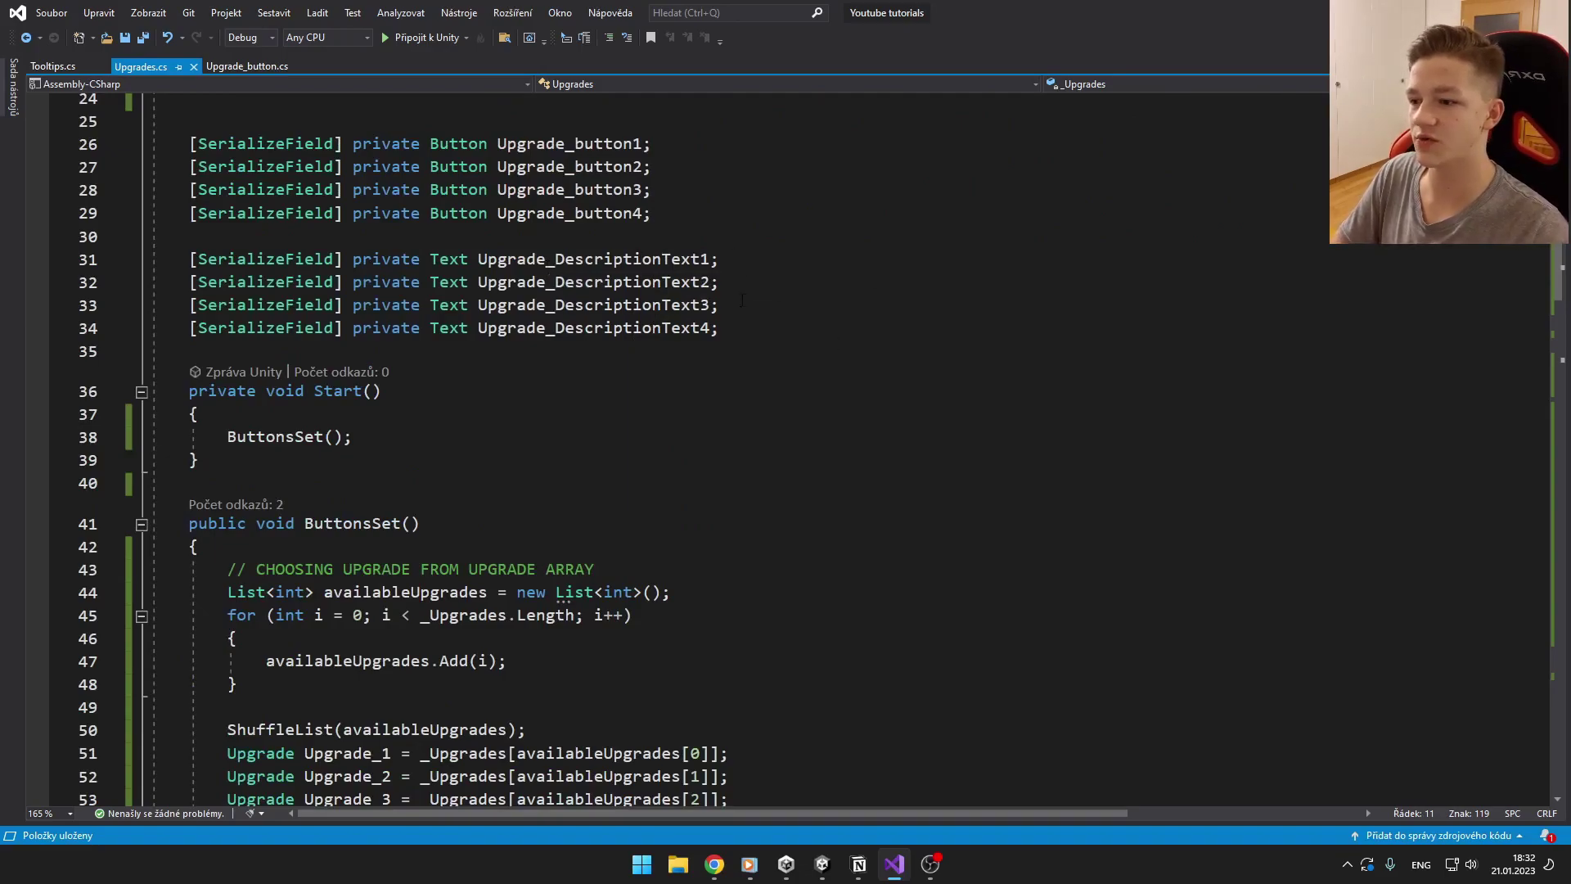
scroll(411, 369, down, 2)
click(410, 299)
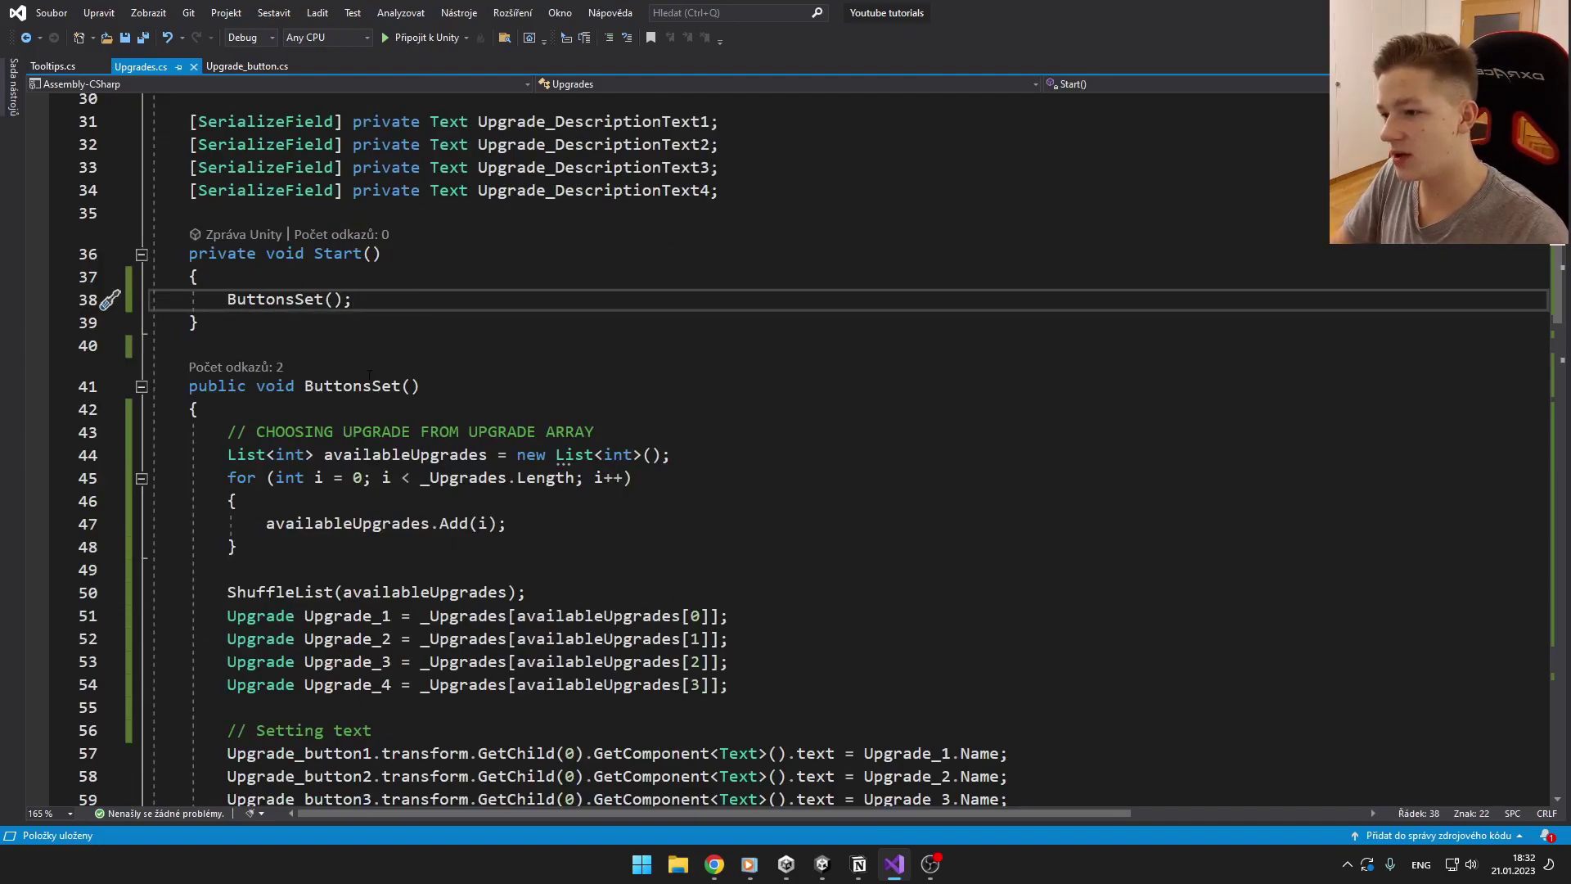
scroll(614, 429, down, 3)
scroll(614, 429, down, 5)
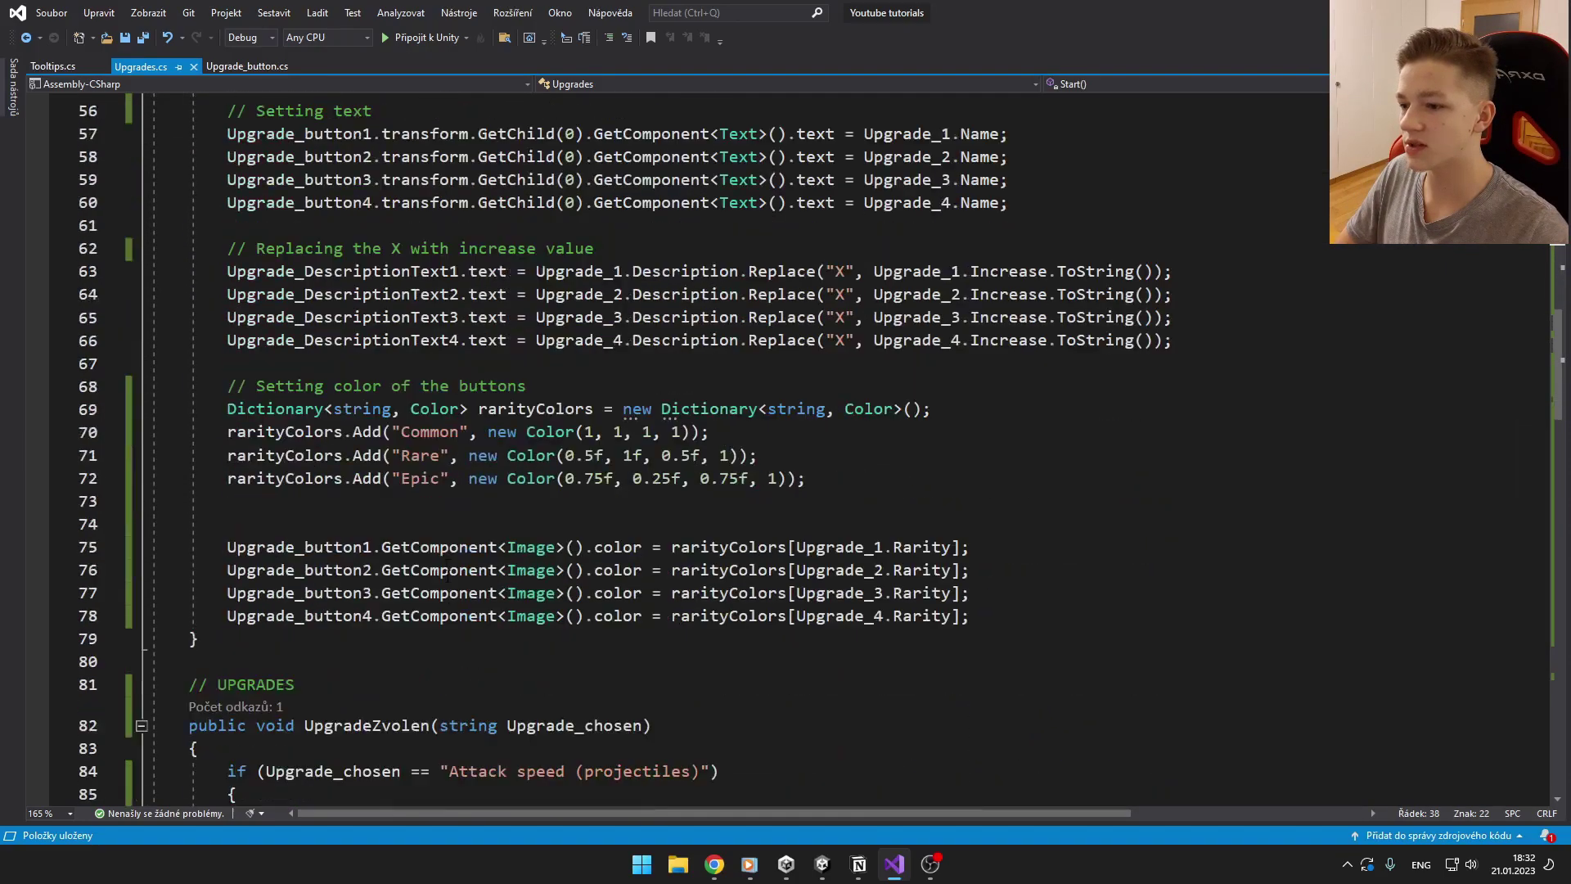
scroll(614, 430, up, 8)
scroll(614, 430, up, 2)
click(237, 340)
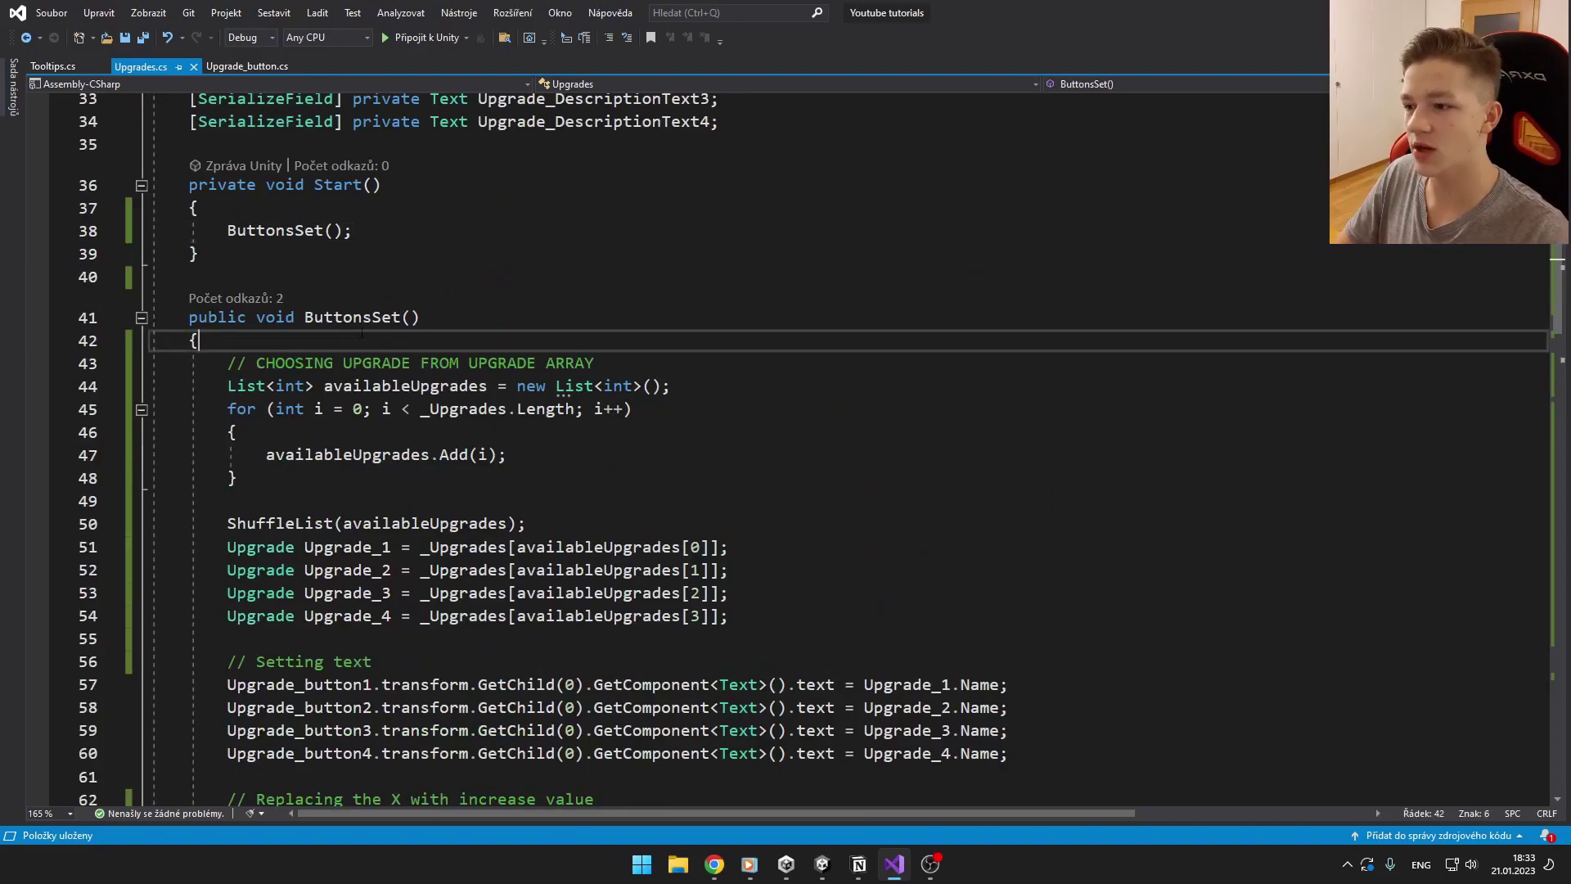
scroll(615, 429, down, 1)
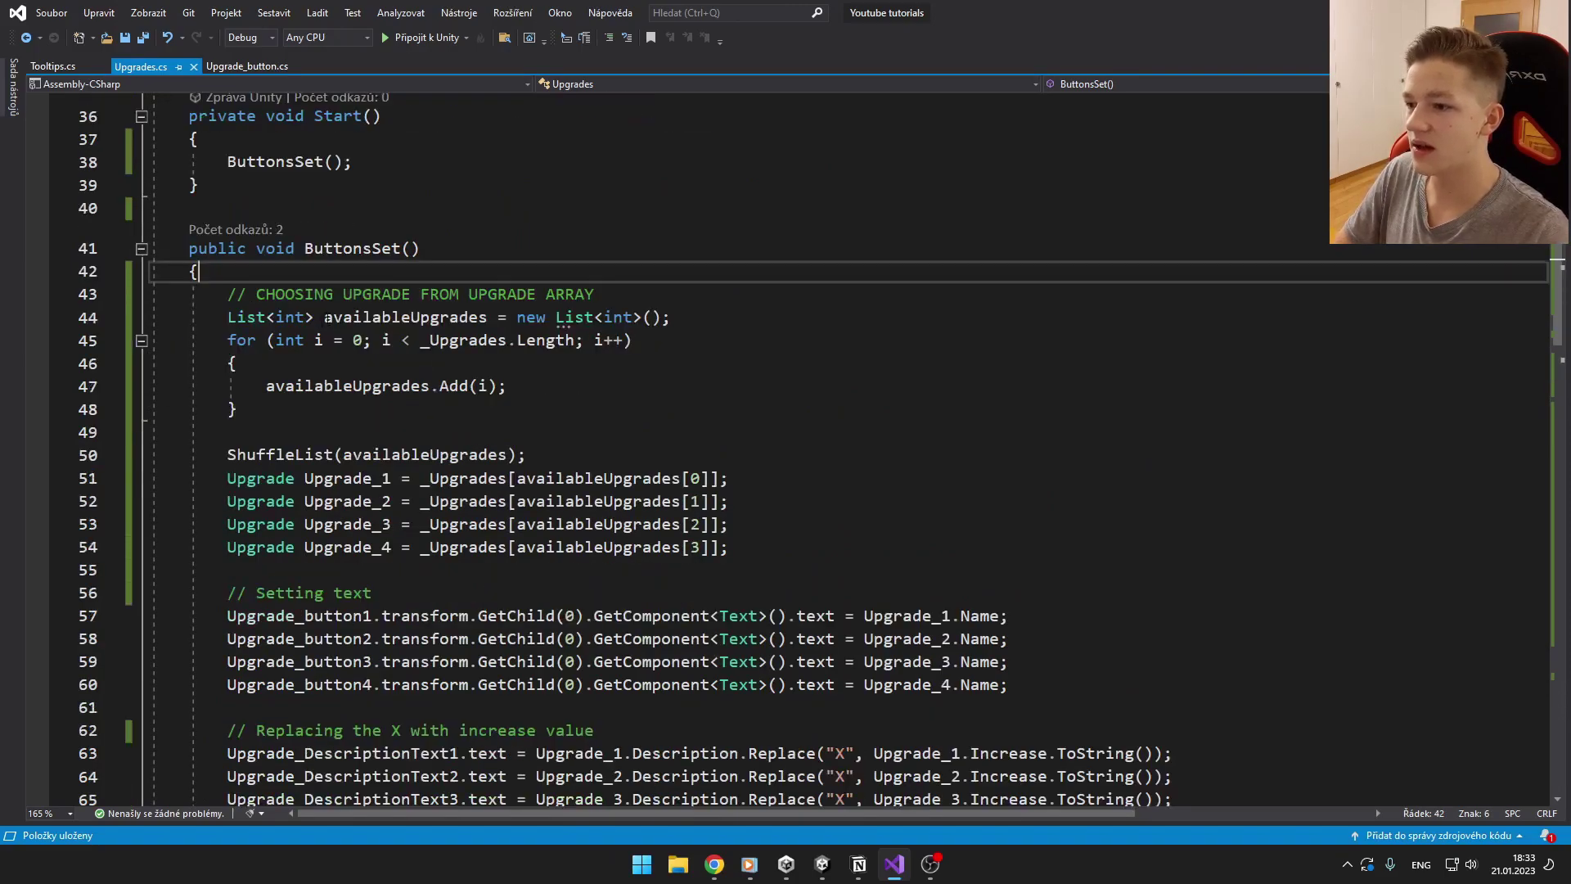
drag(324, 317, 489, 320)
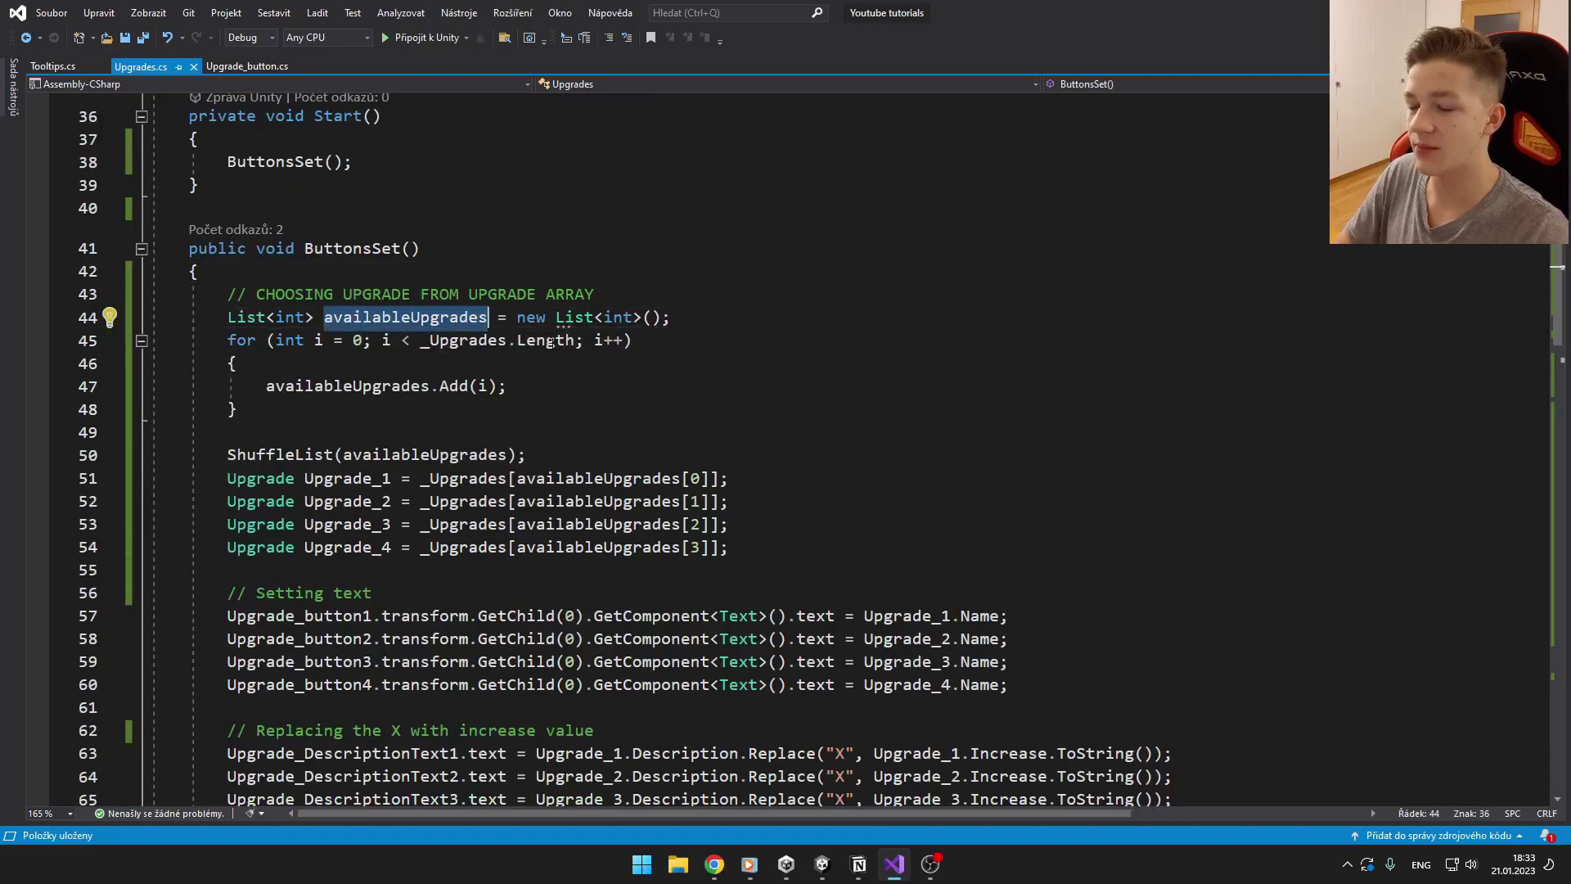
click(761, 548)
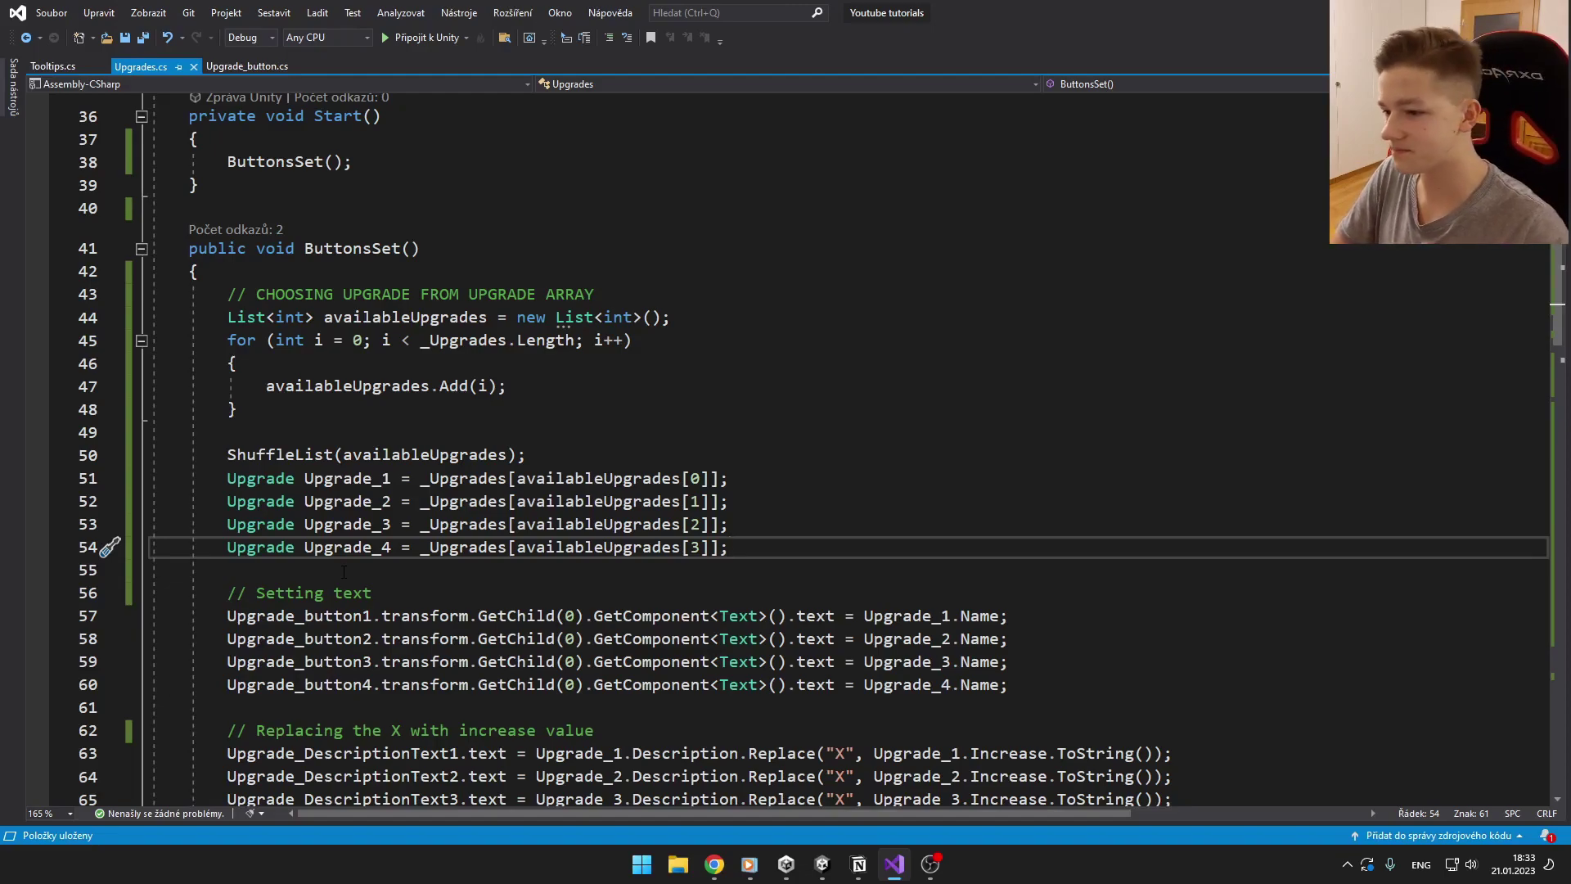
scroll(786, 491, down, 1)
key(shift+Up)
key(shift+Up)
key(shift+Up)
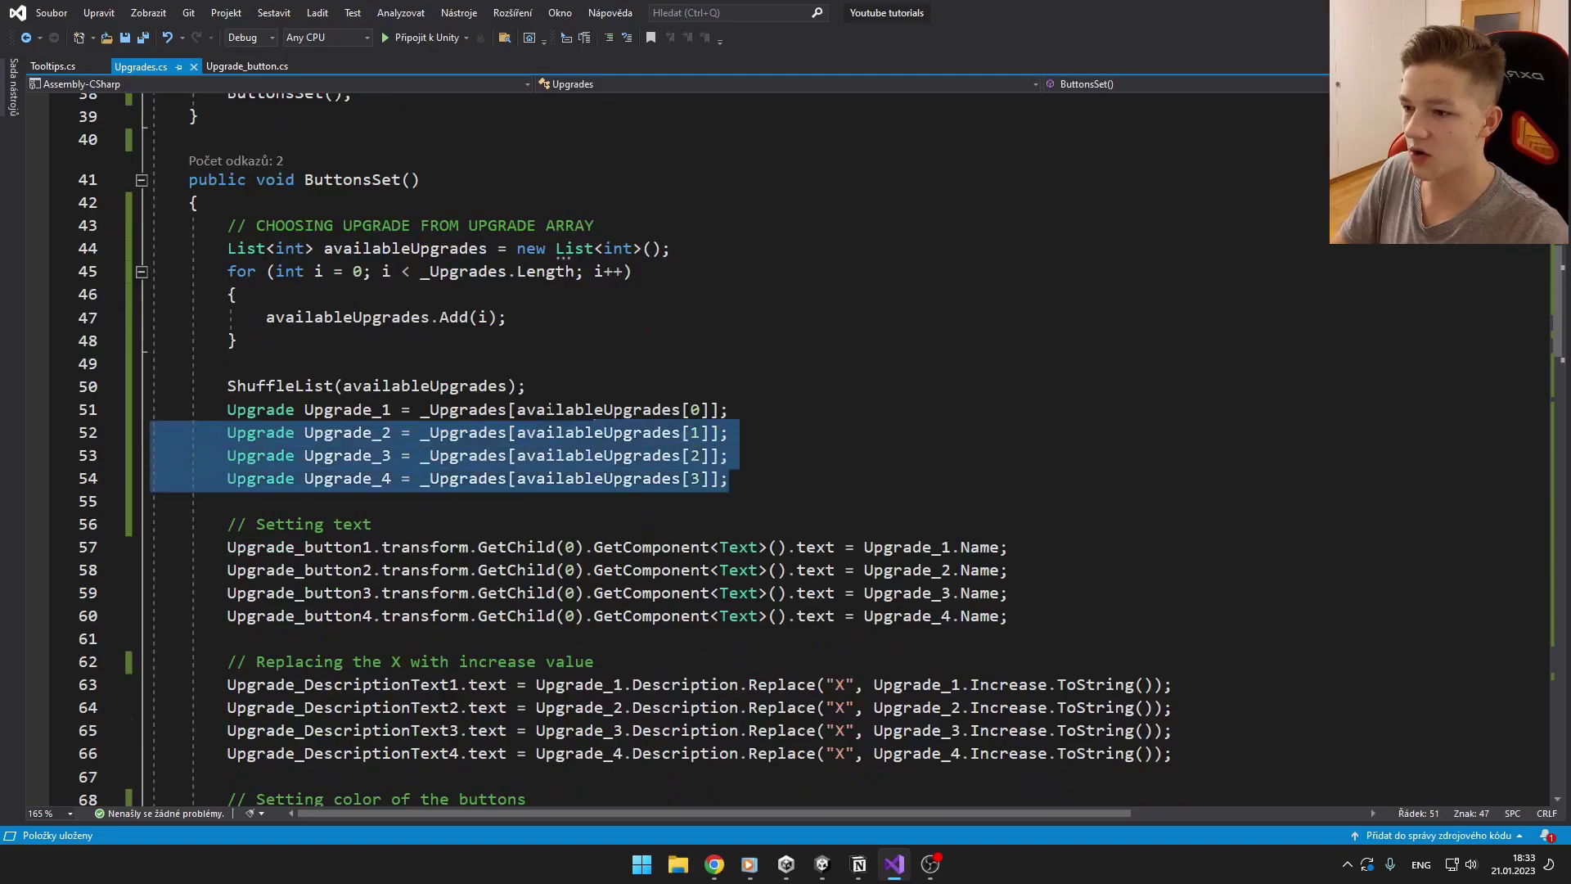
key(shift+Home)
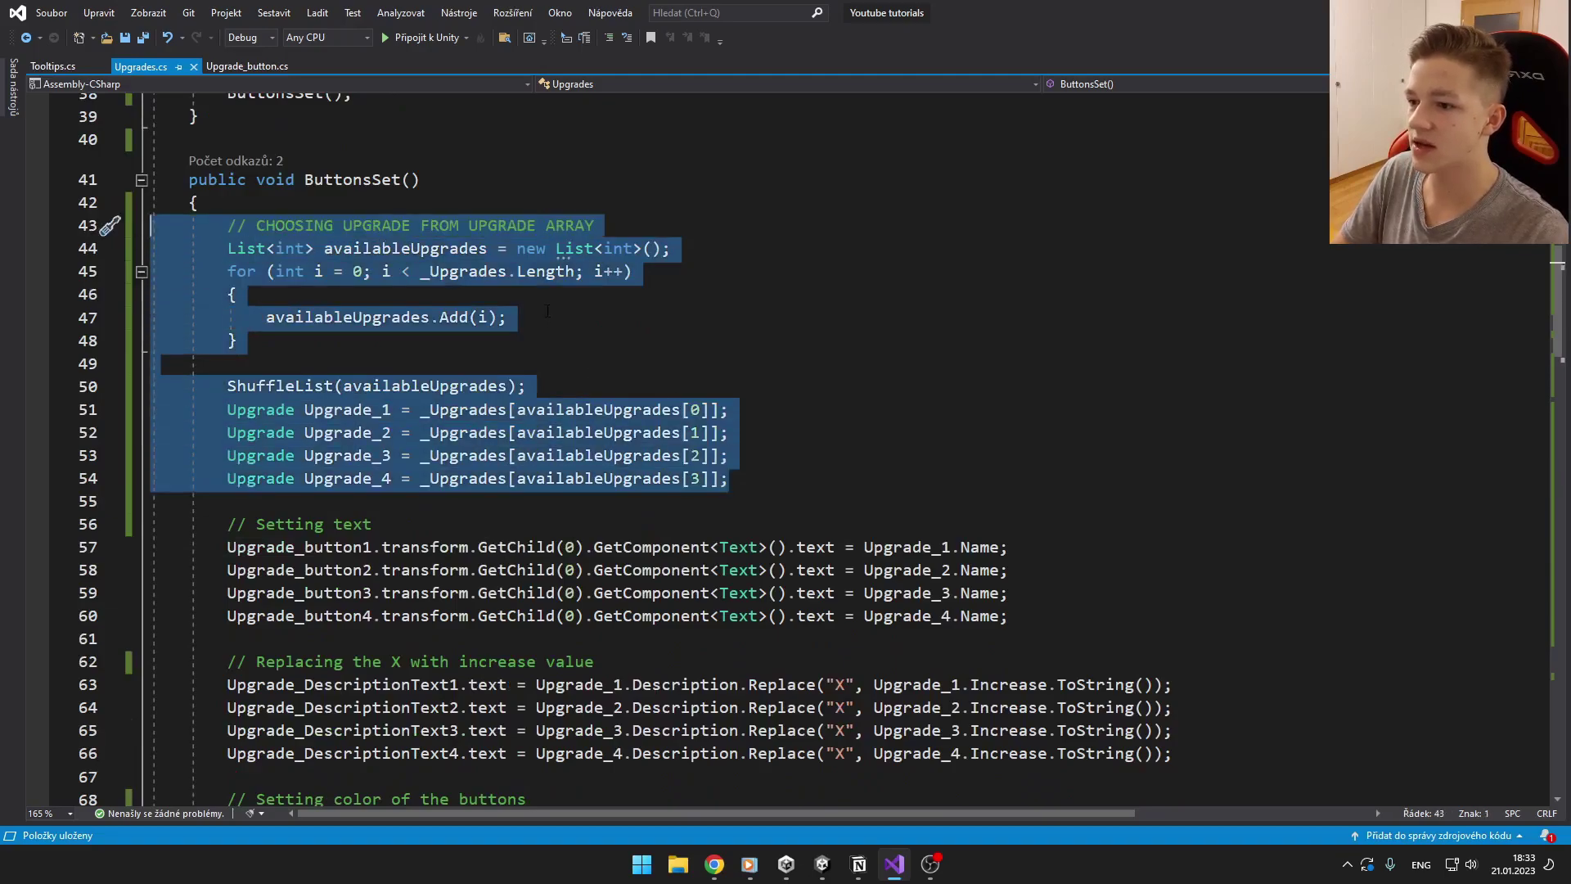
click(786, 294)
double_click(406, 248)
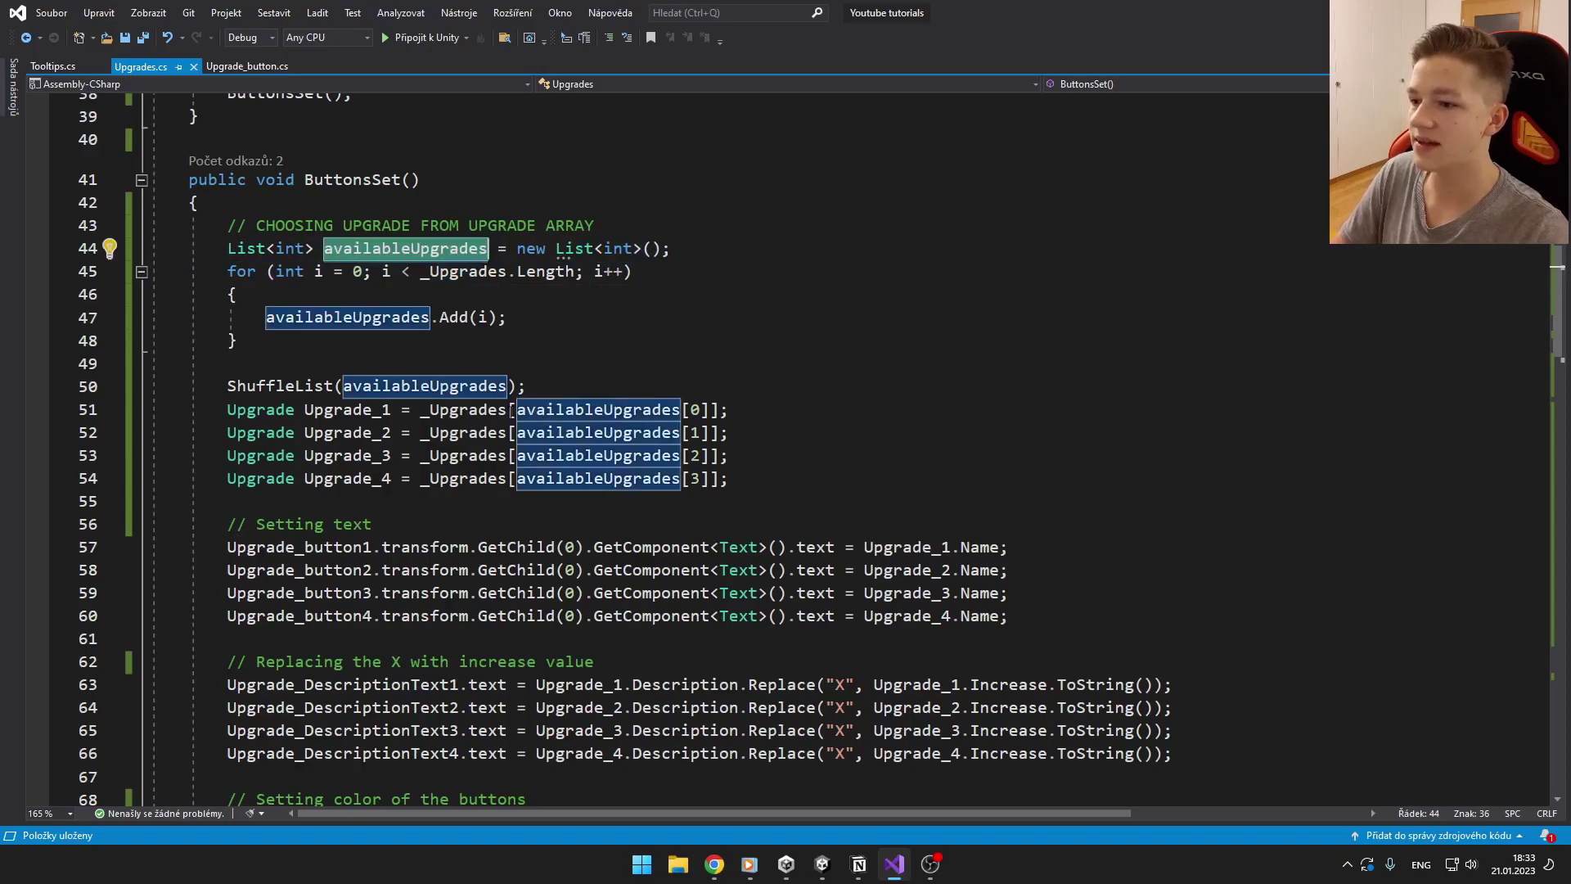
click(786, 318)
scroll(786, 491, down, 2)
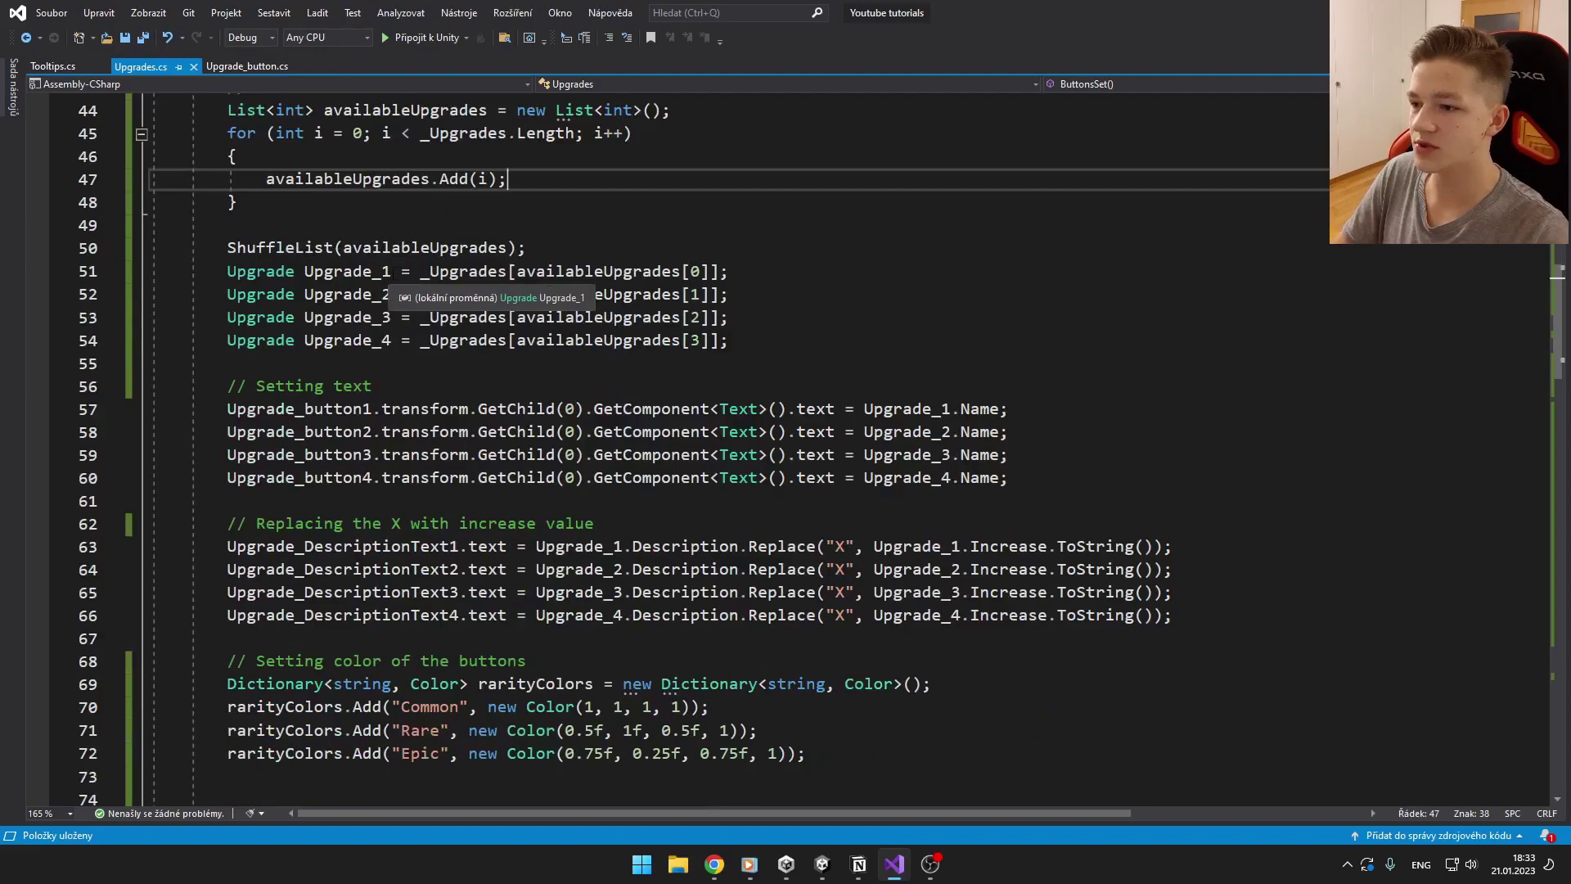
double_click(347, 272)
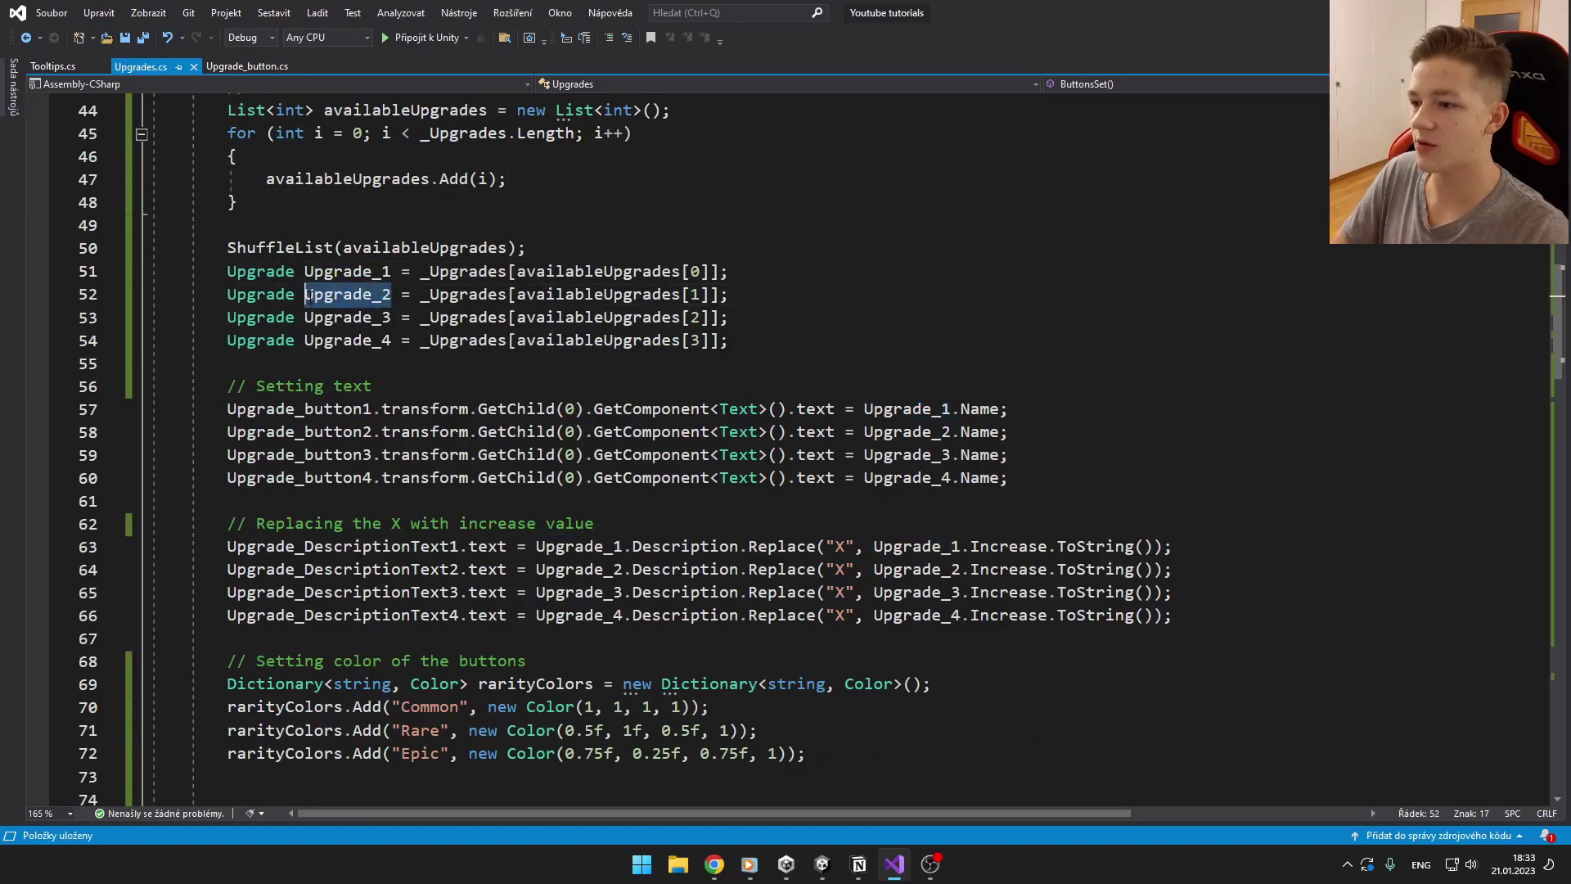
click(390, 318)
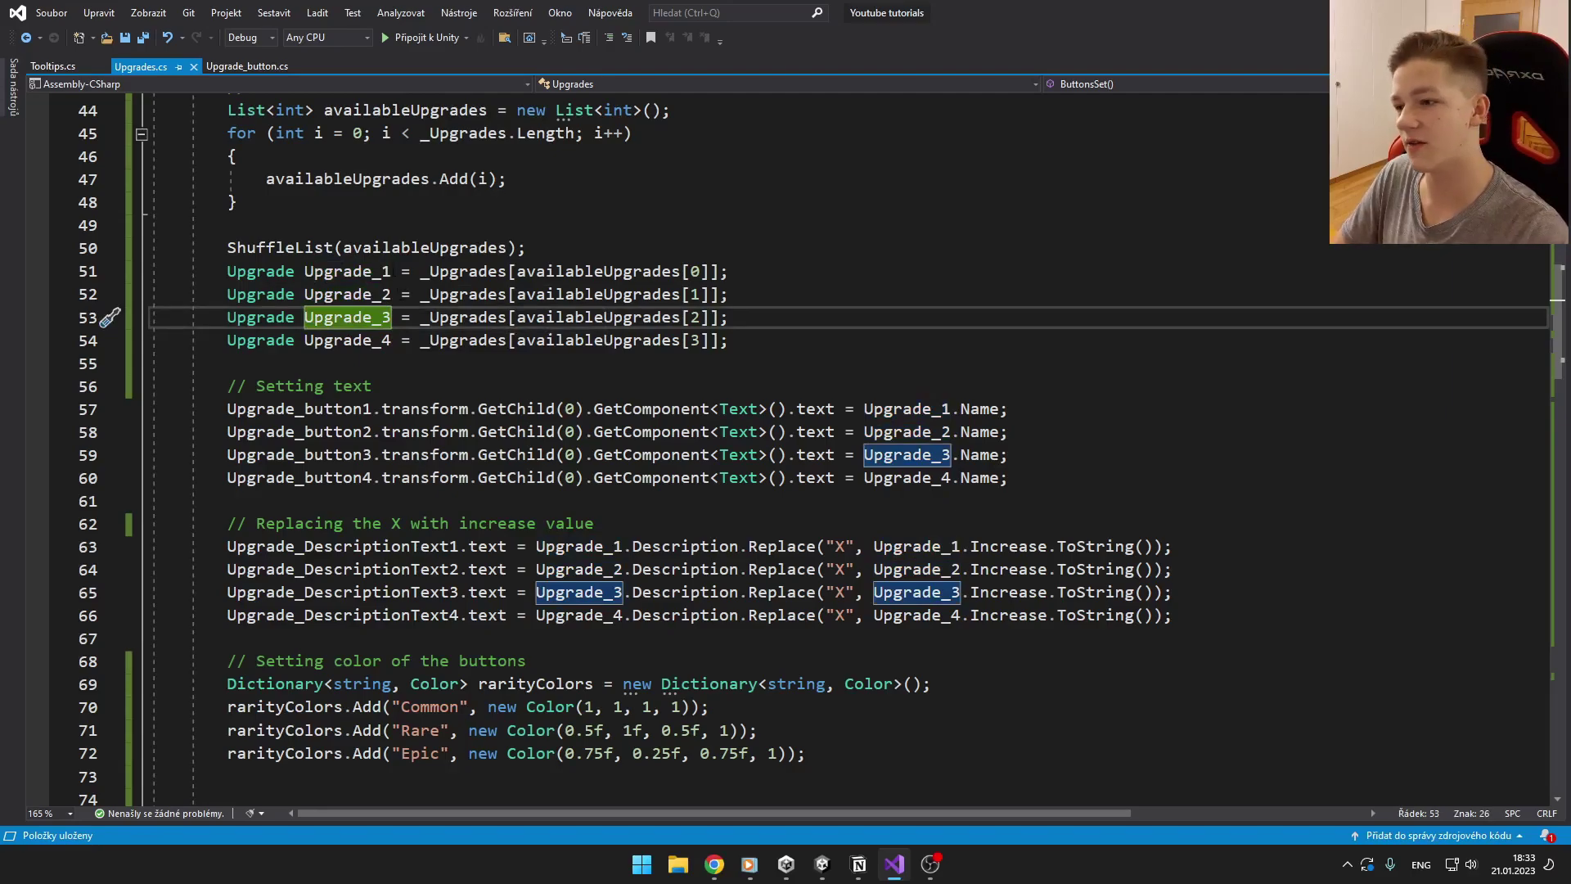
key(Up)
key(Down)
key(Down)
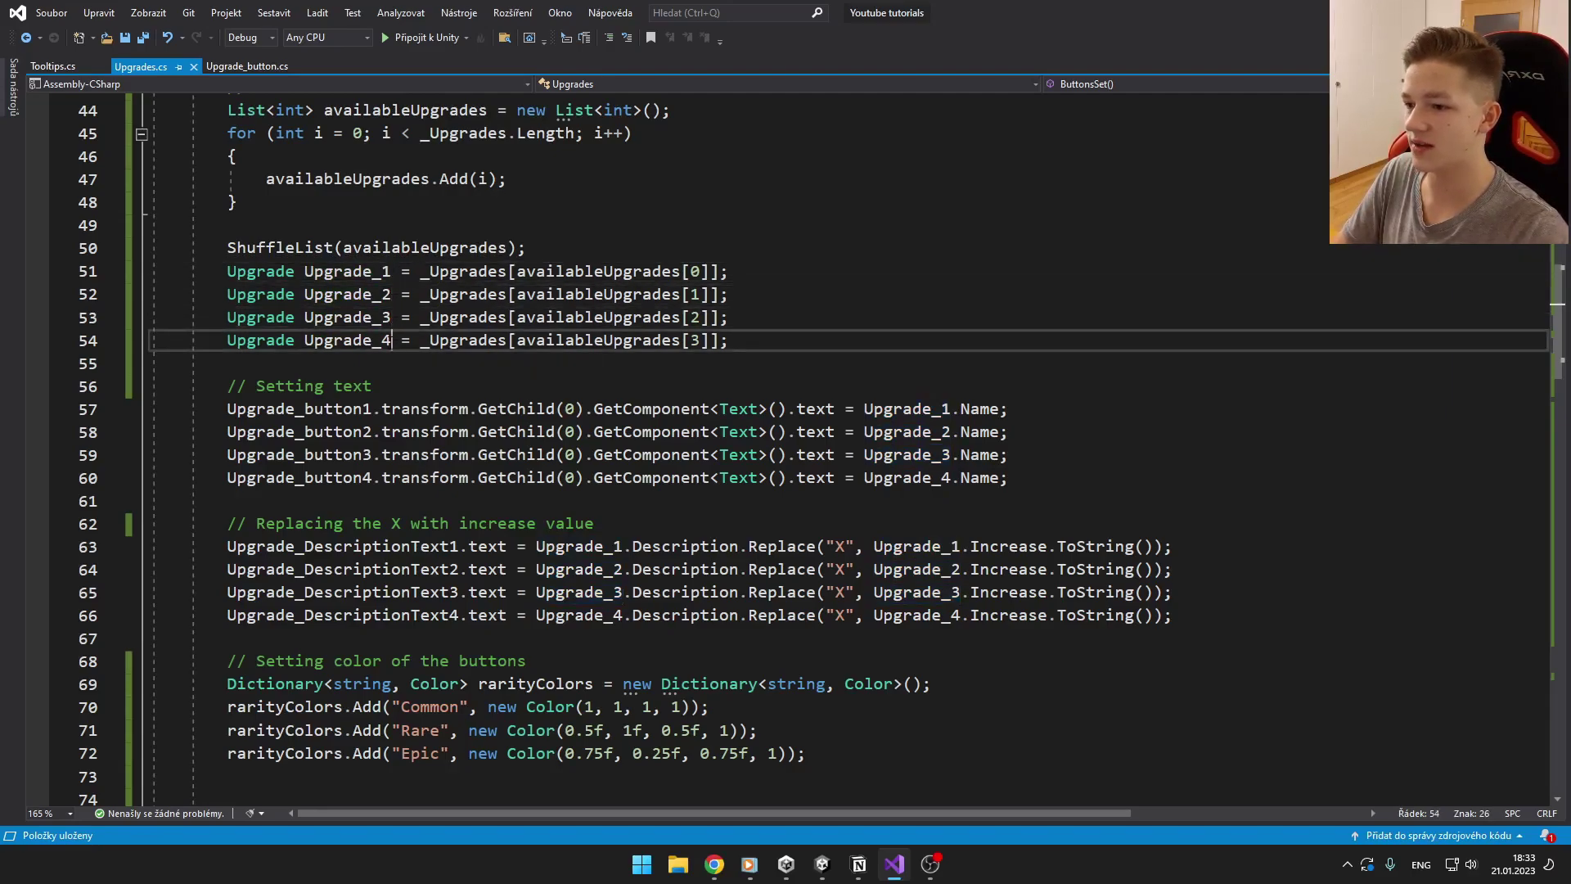
scroll(785, 369, down, 2)
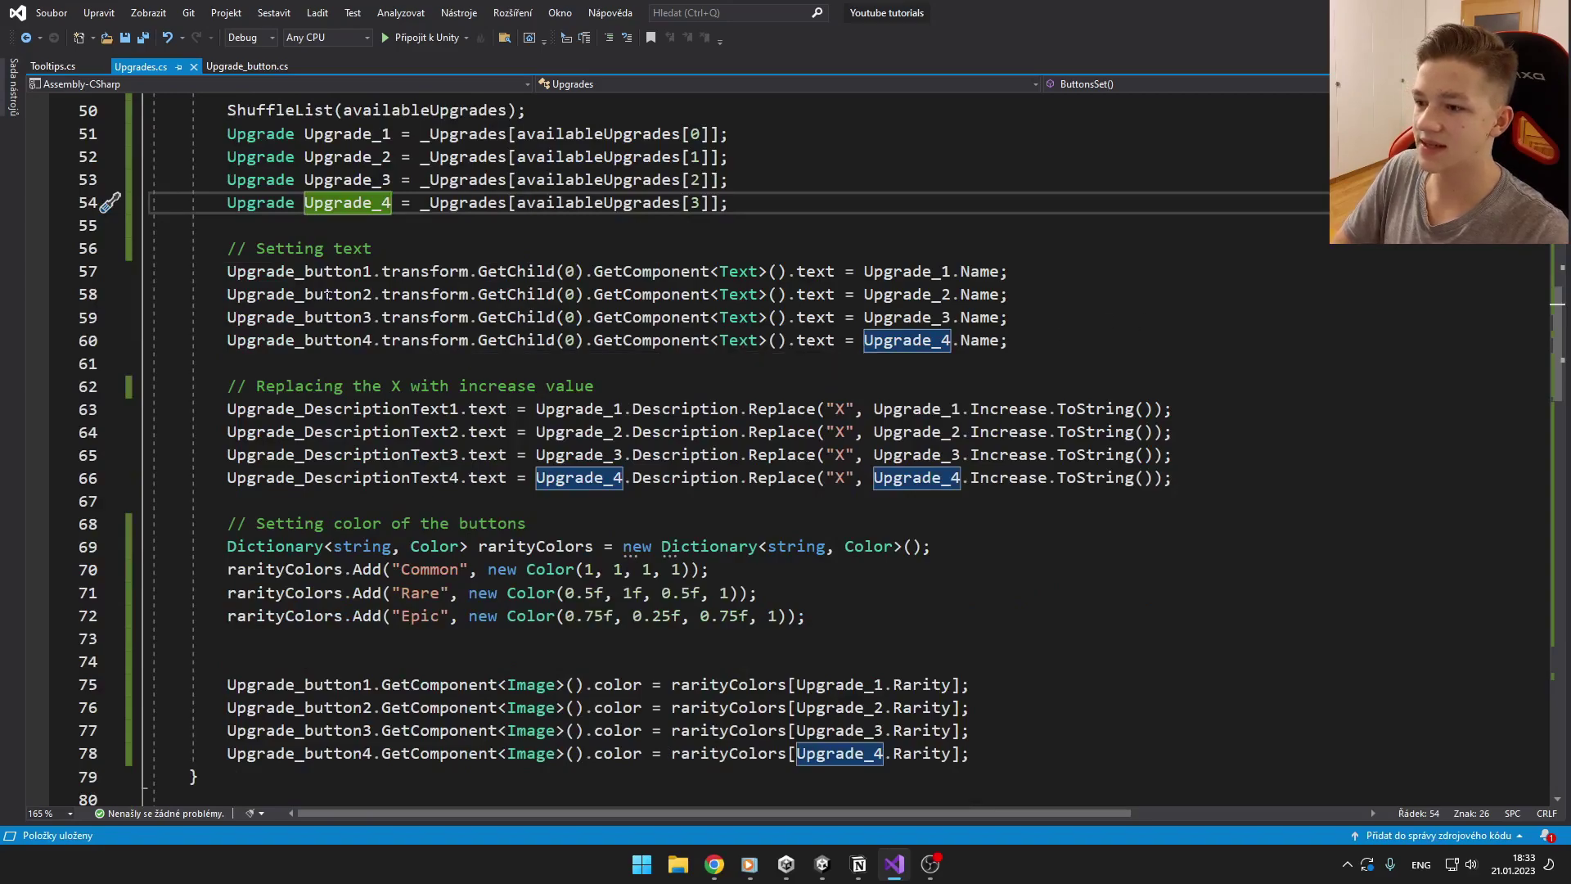
scroll(786, 442, up, 2)
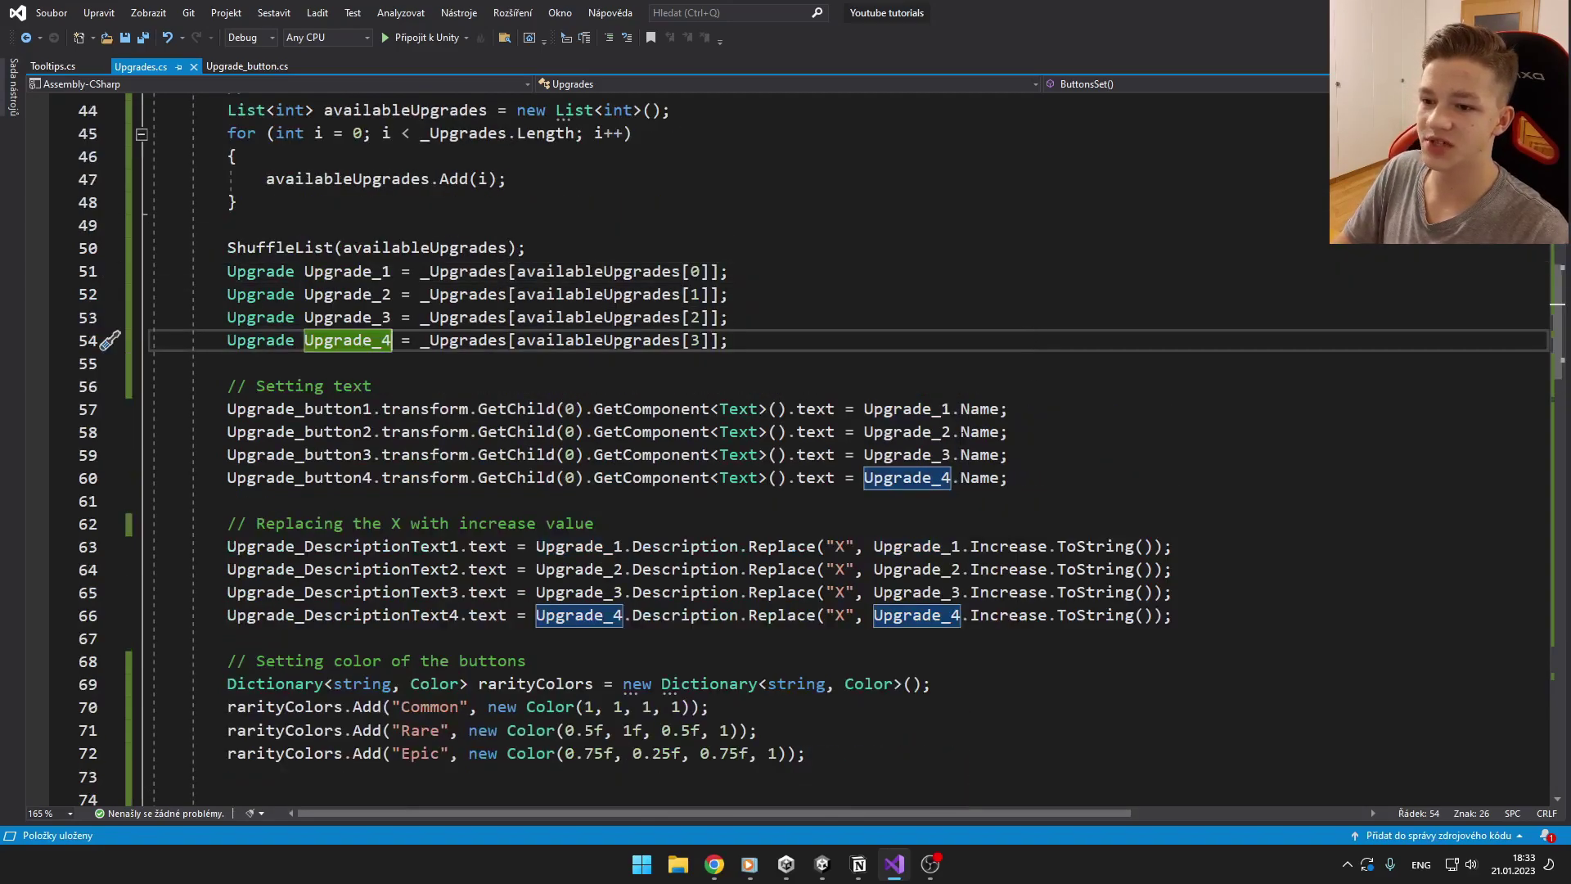
double_click(980, 408)
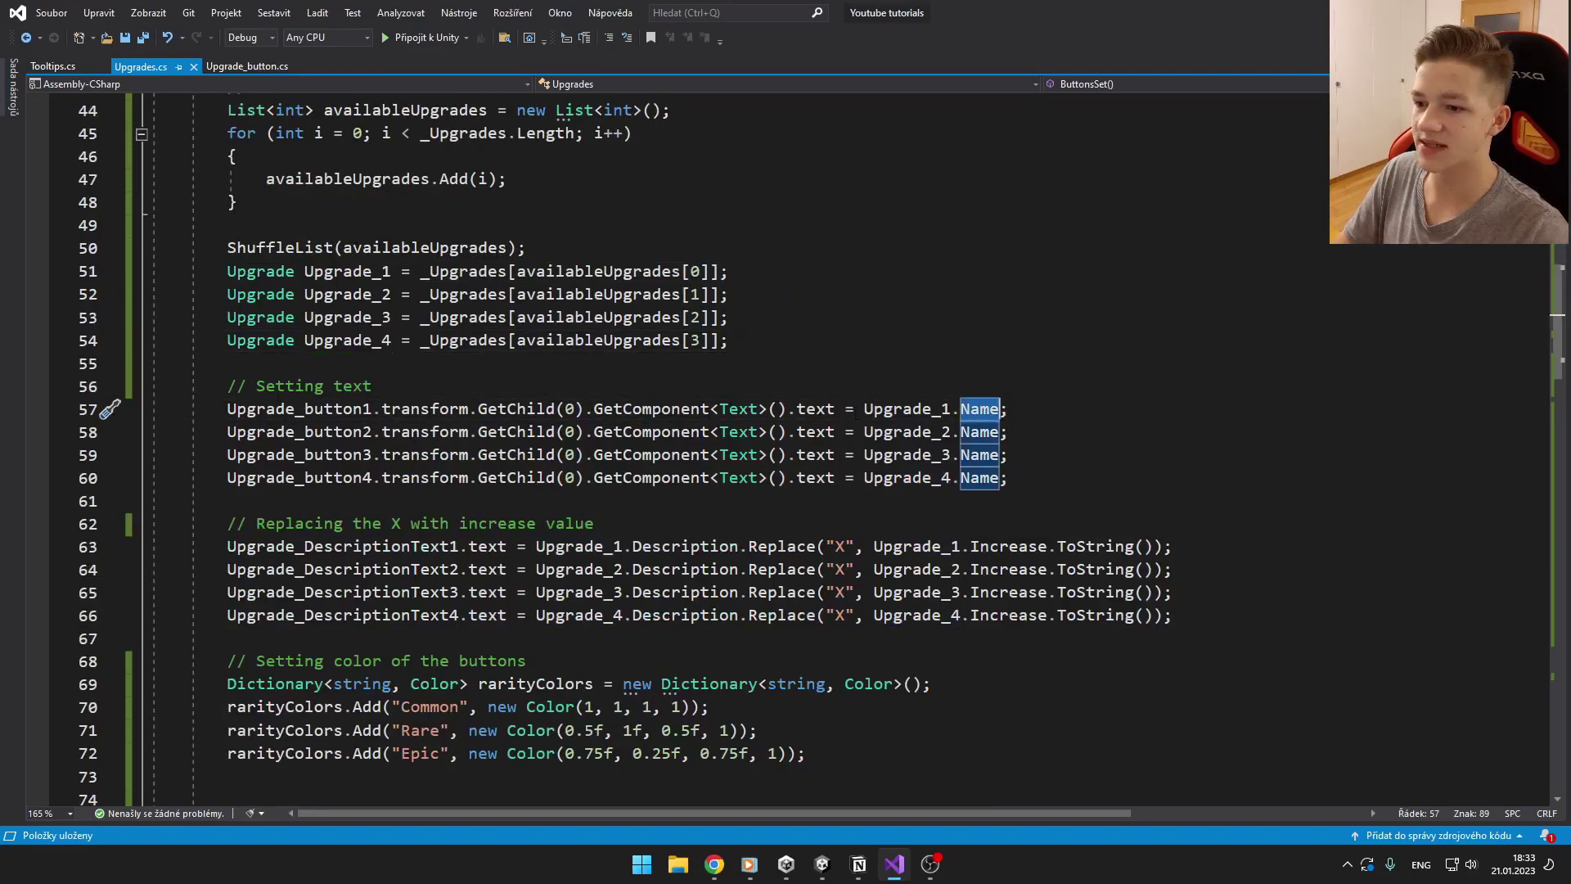
scroll(1034, 457, up, 10)
scroll(1035, 458, up, 3)
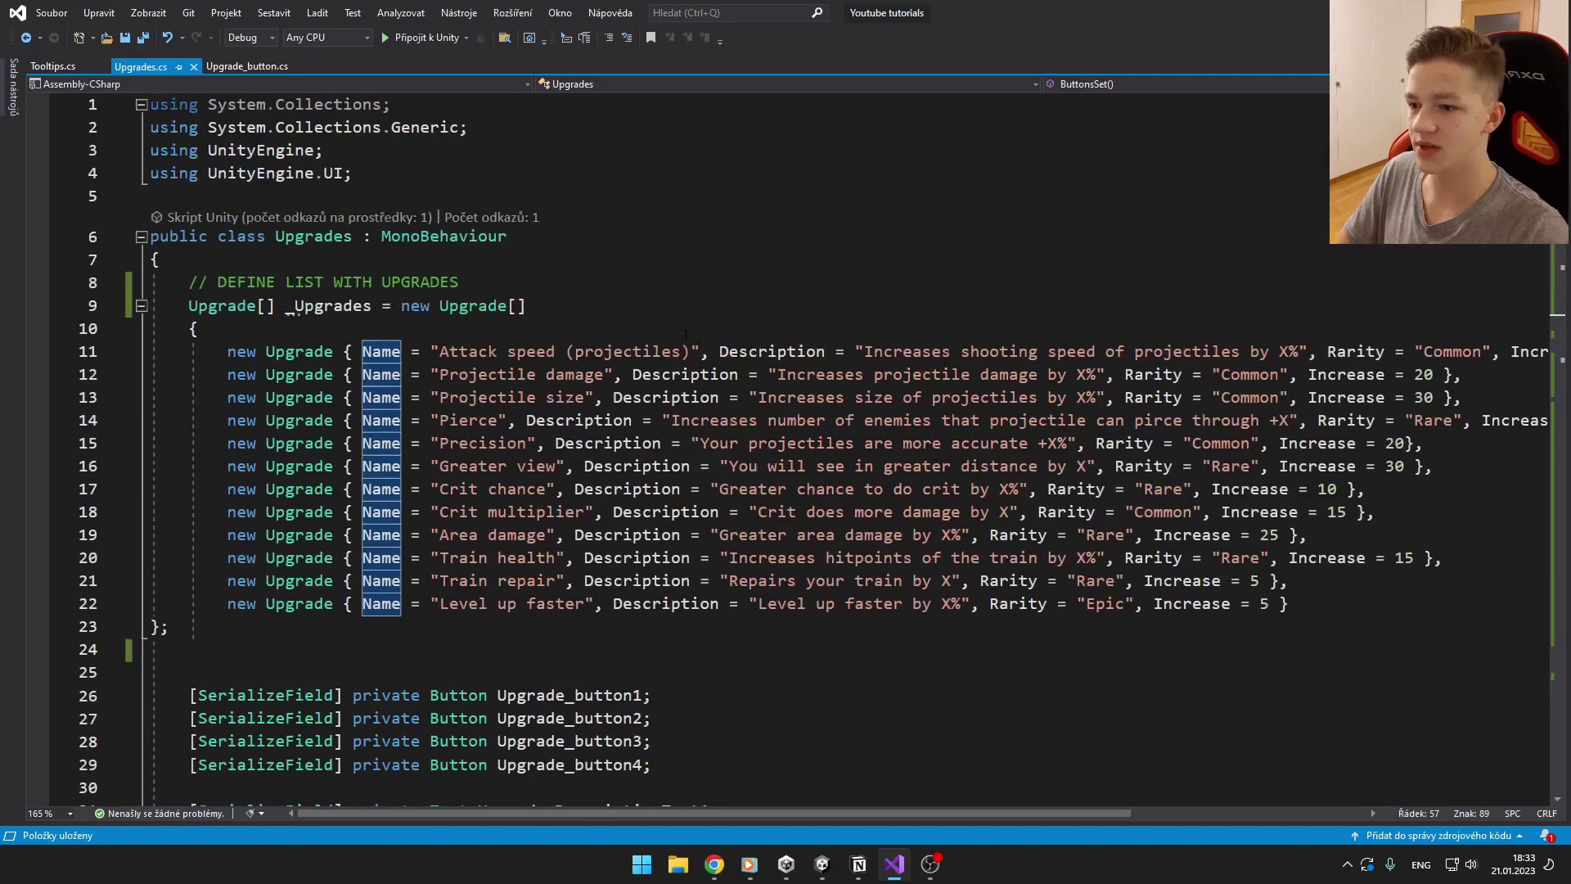
scroll(786, 442, down, 6)
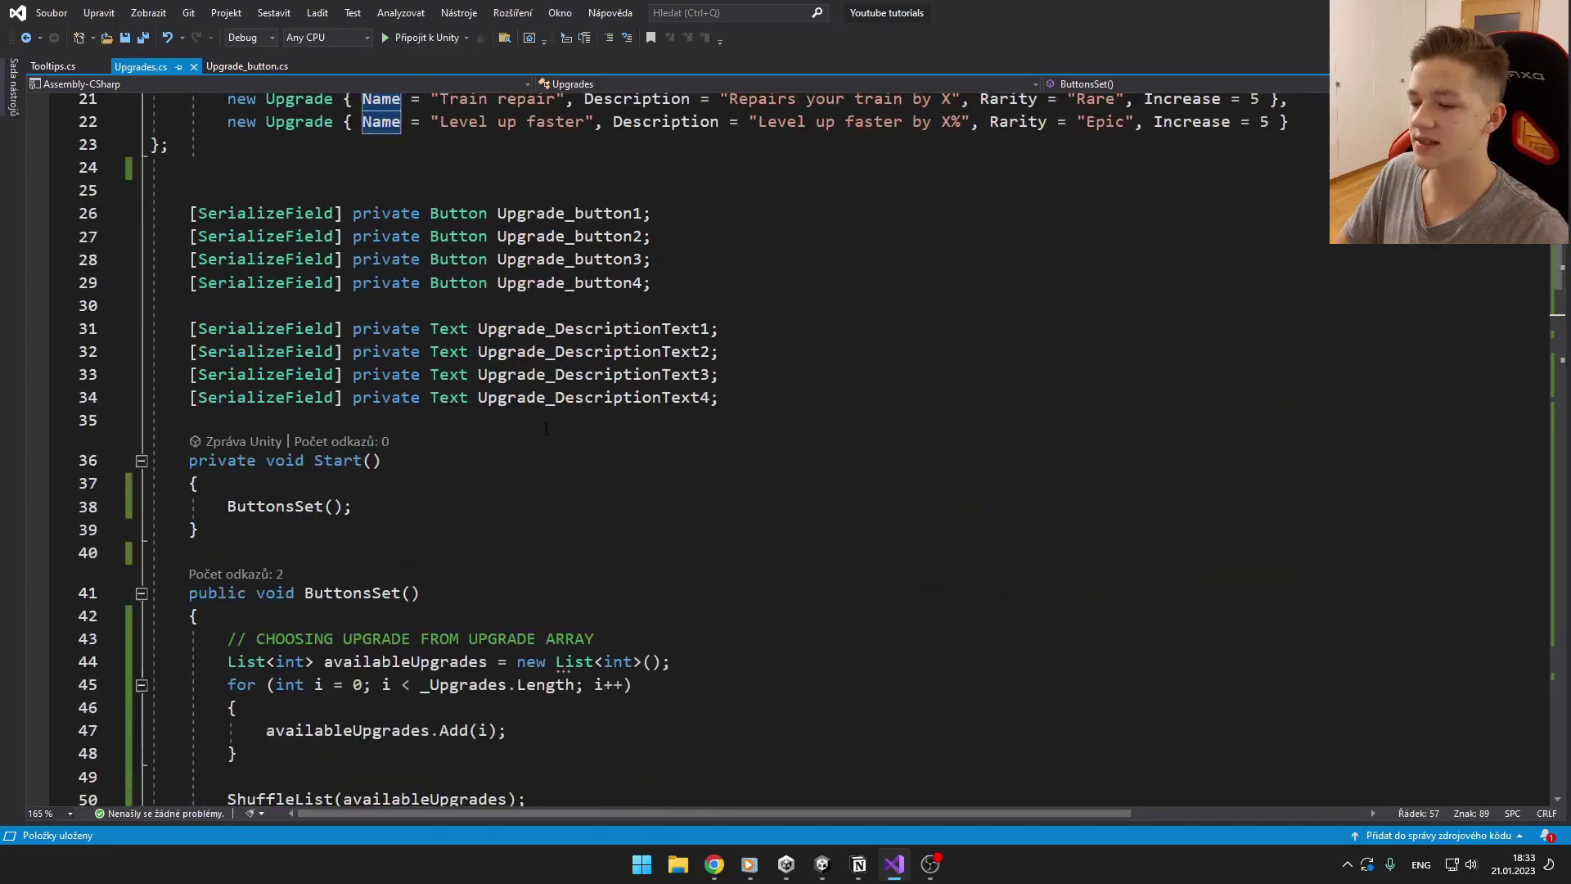
scroll(786, 443, down, 6)
scroll(787, 442, down, 3)
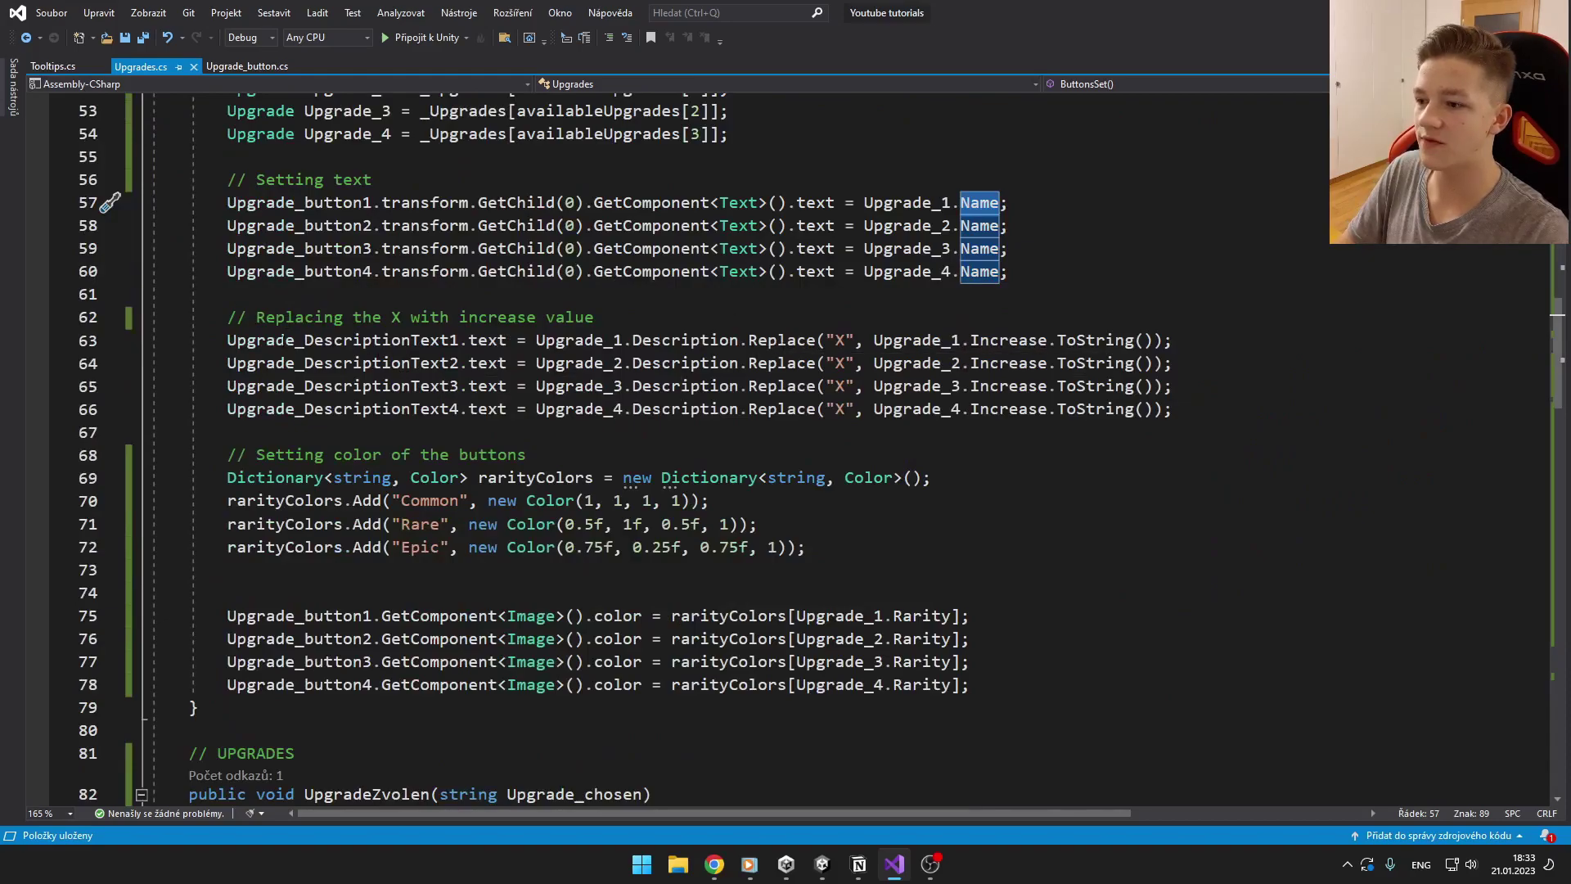
drag(227, 340, 457, 339)
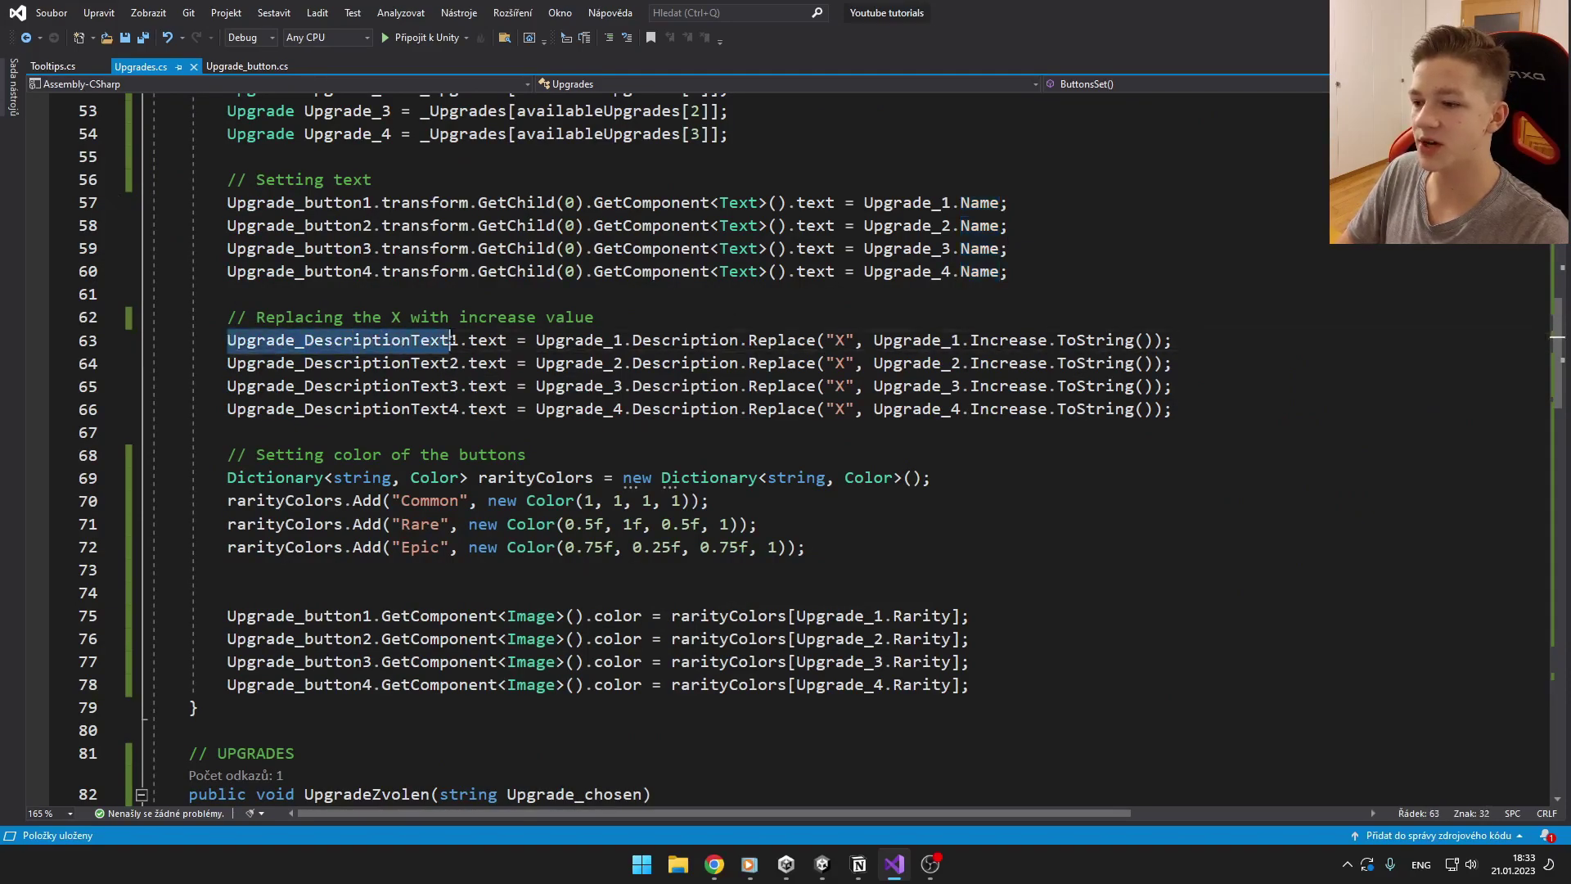
click(520, 341)
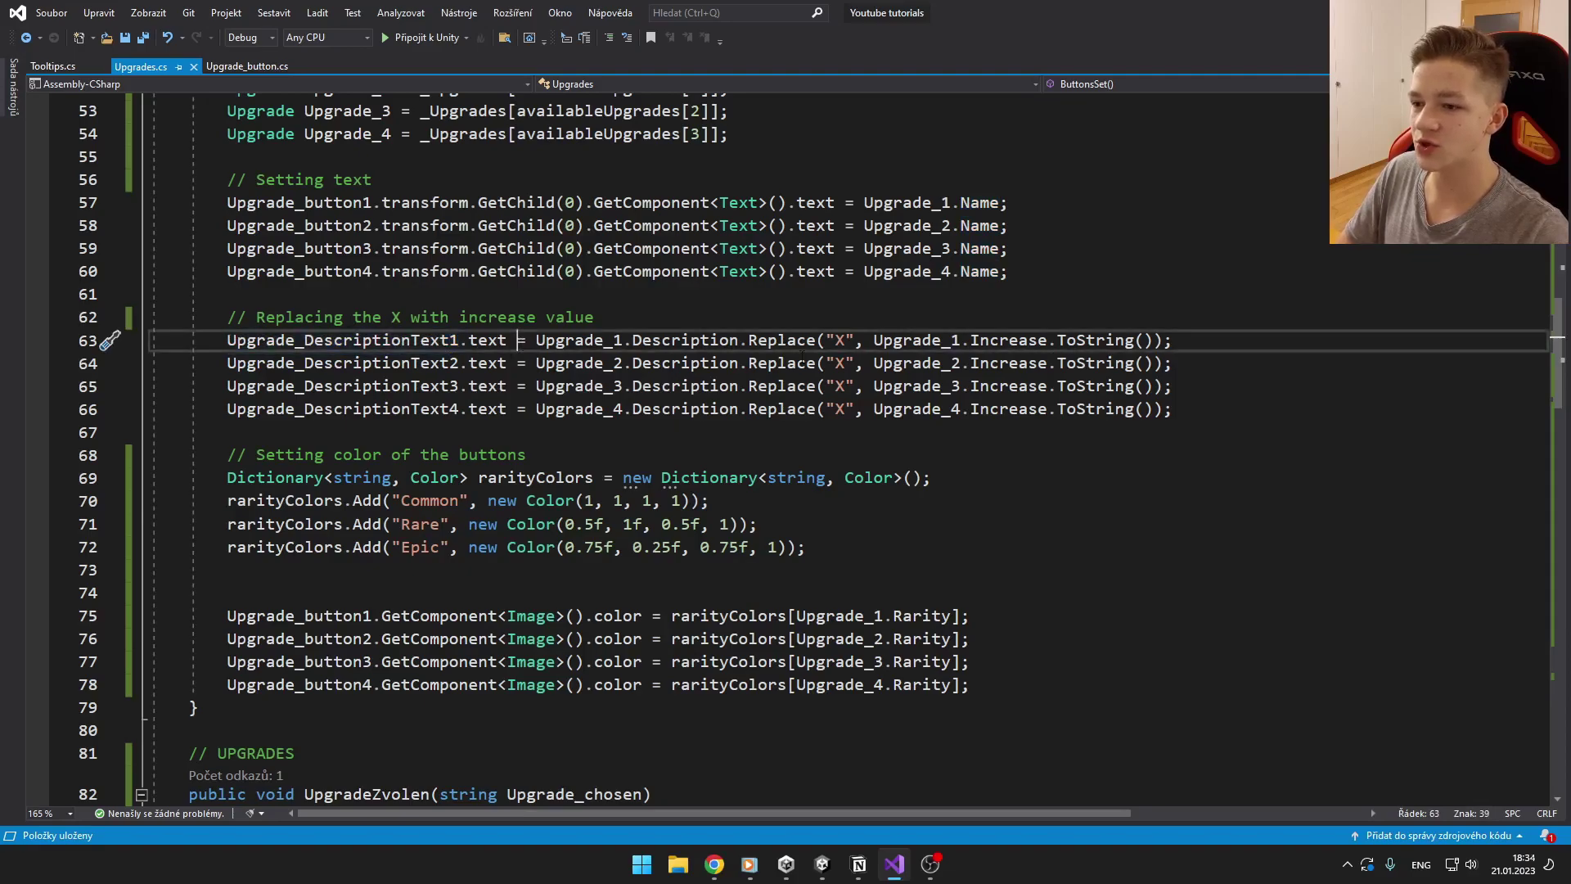
double_click(842, 340)
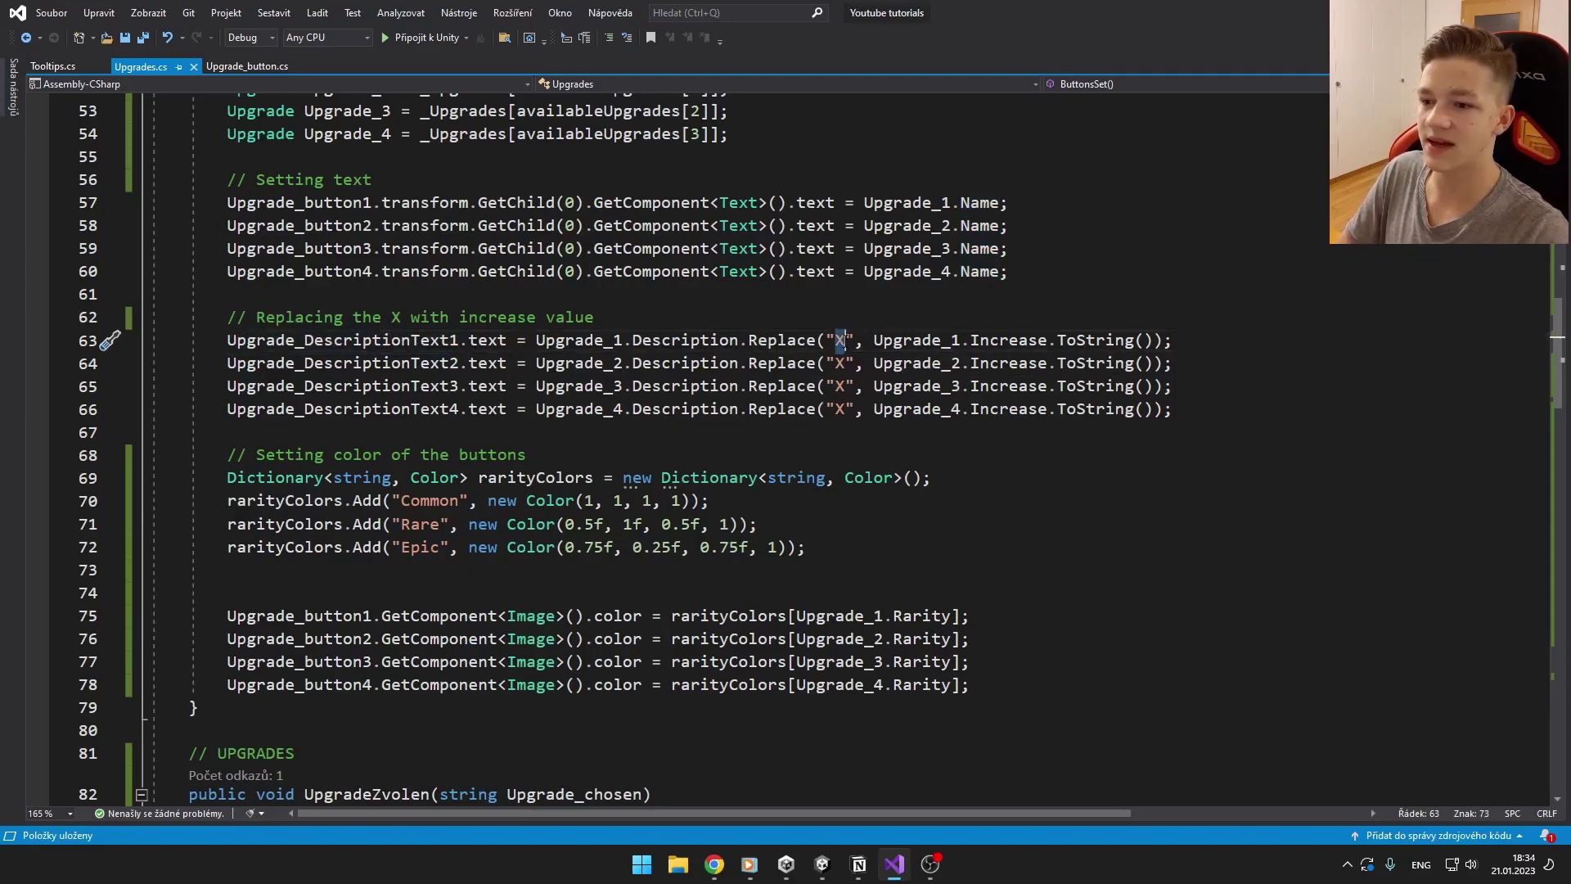
double_click(1009, 340)
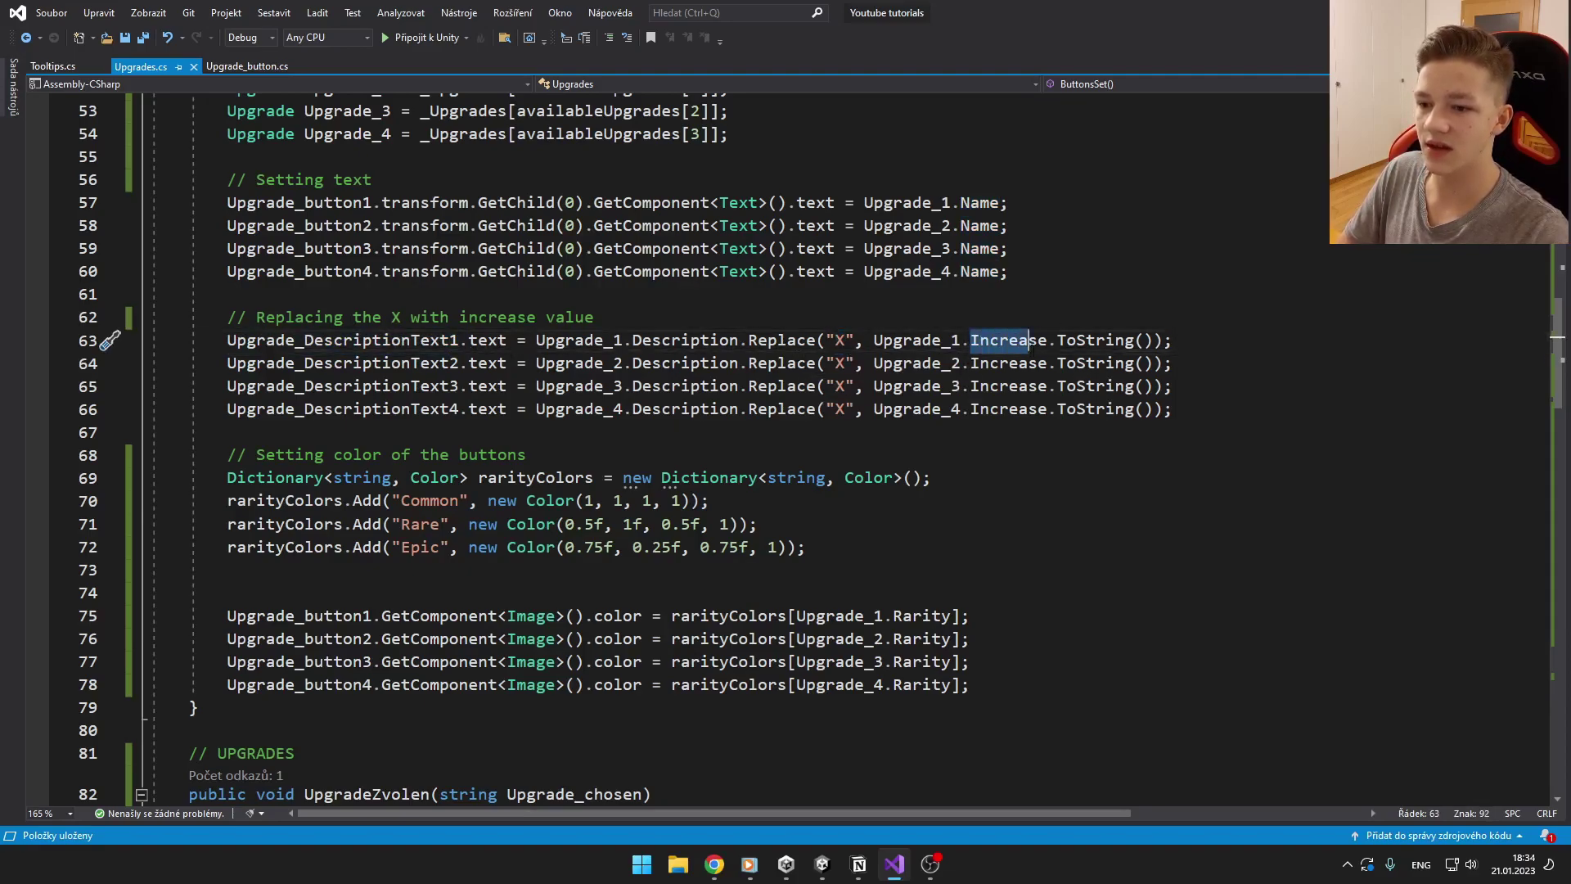
key(shift+Right)
key(shift+Right)
key(shift+Right)
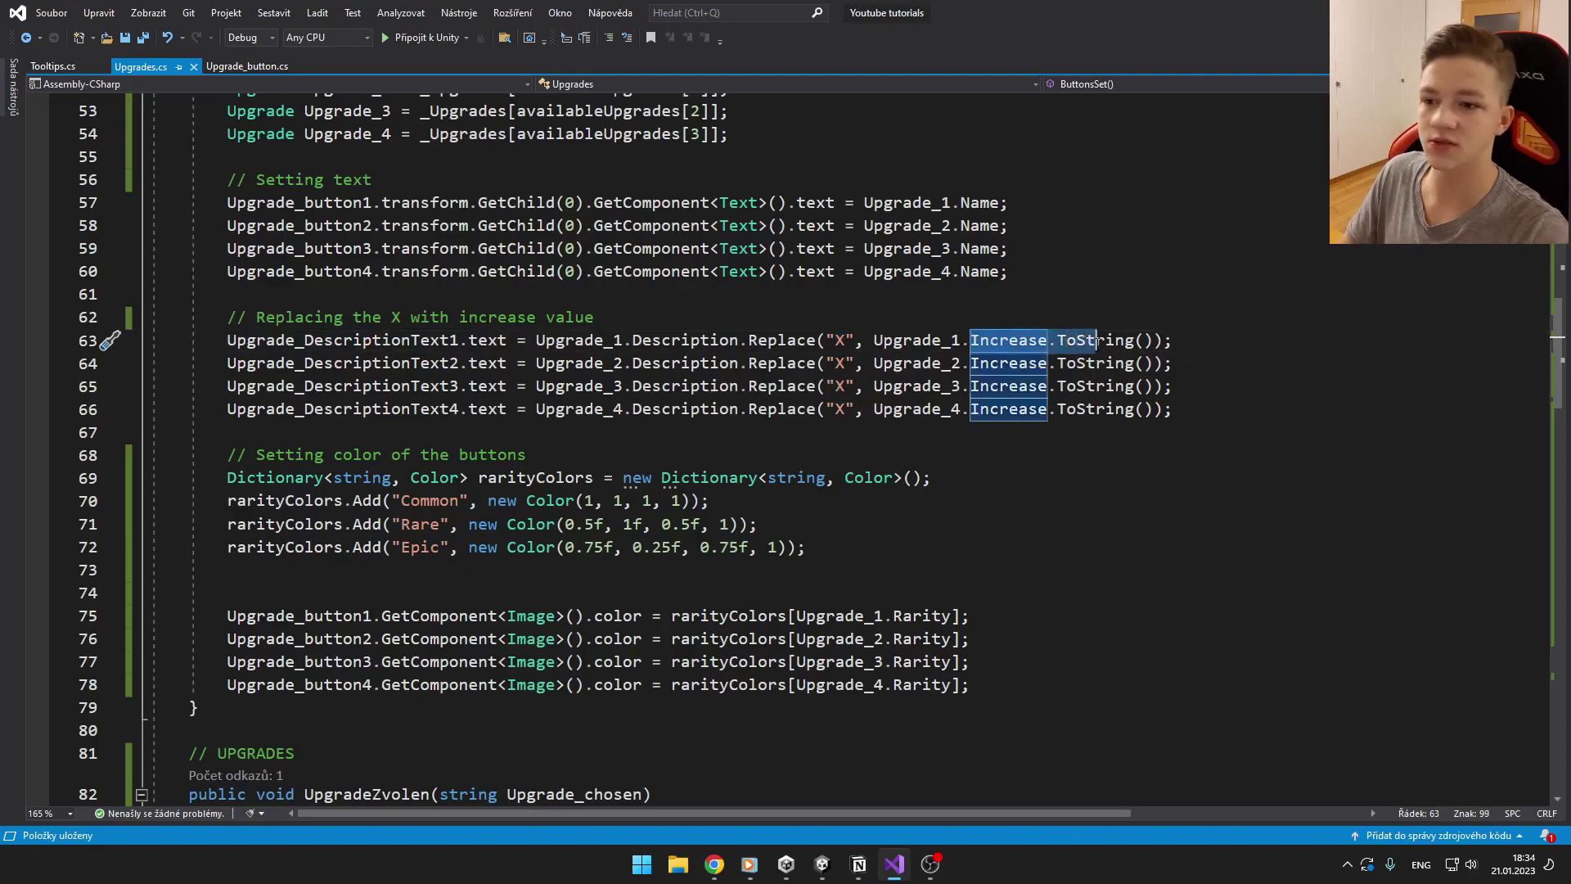
key(shift+Right)
key(shift+Right)
key(shift+Right)
click(1094, 340)
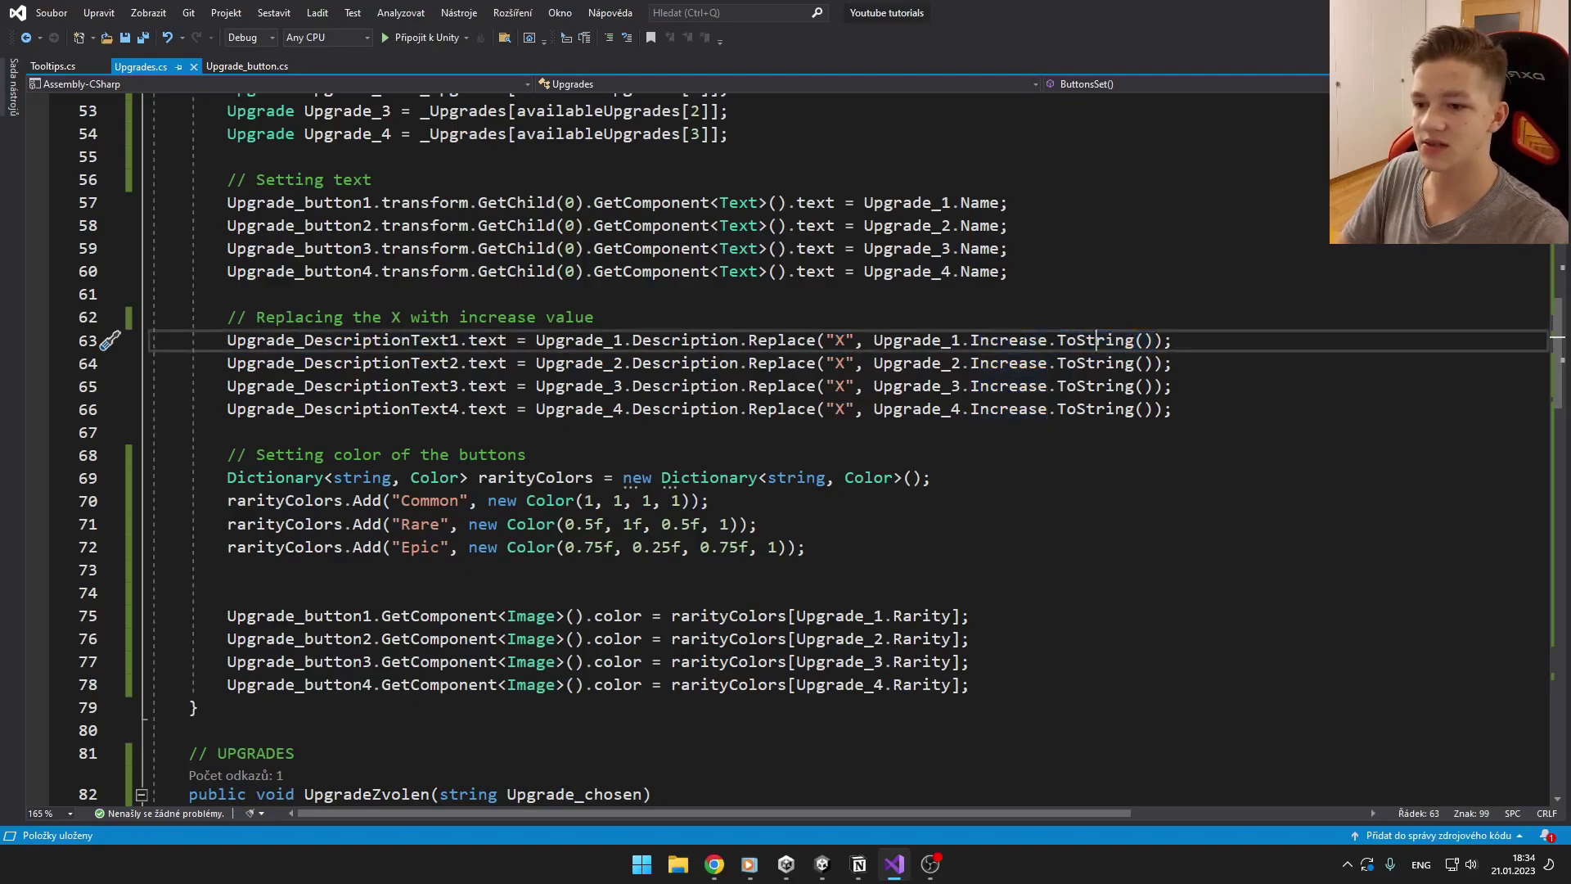
double_click(1010, 340)
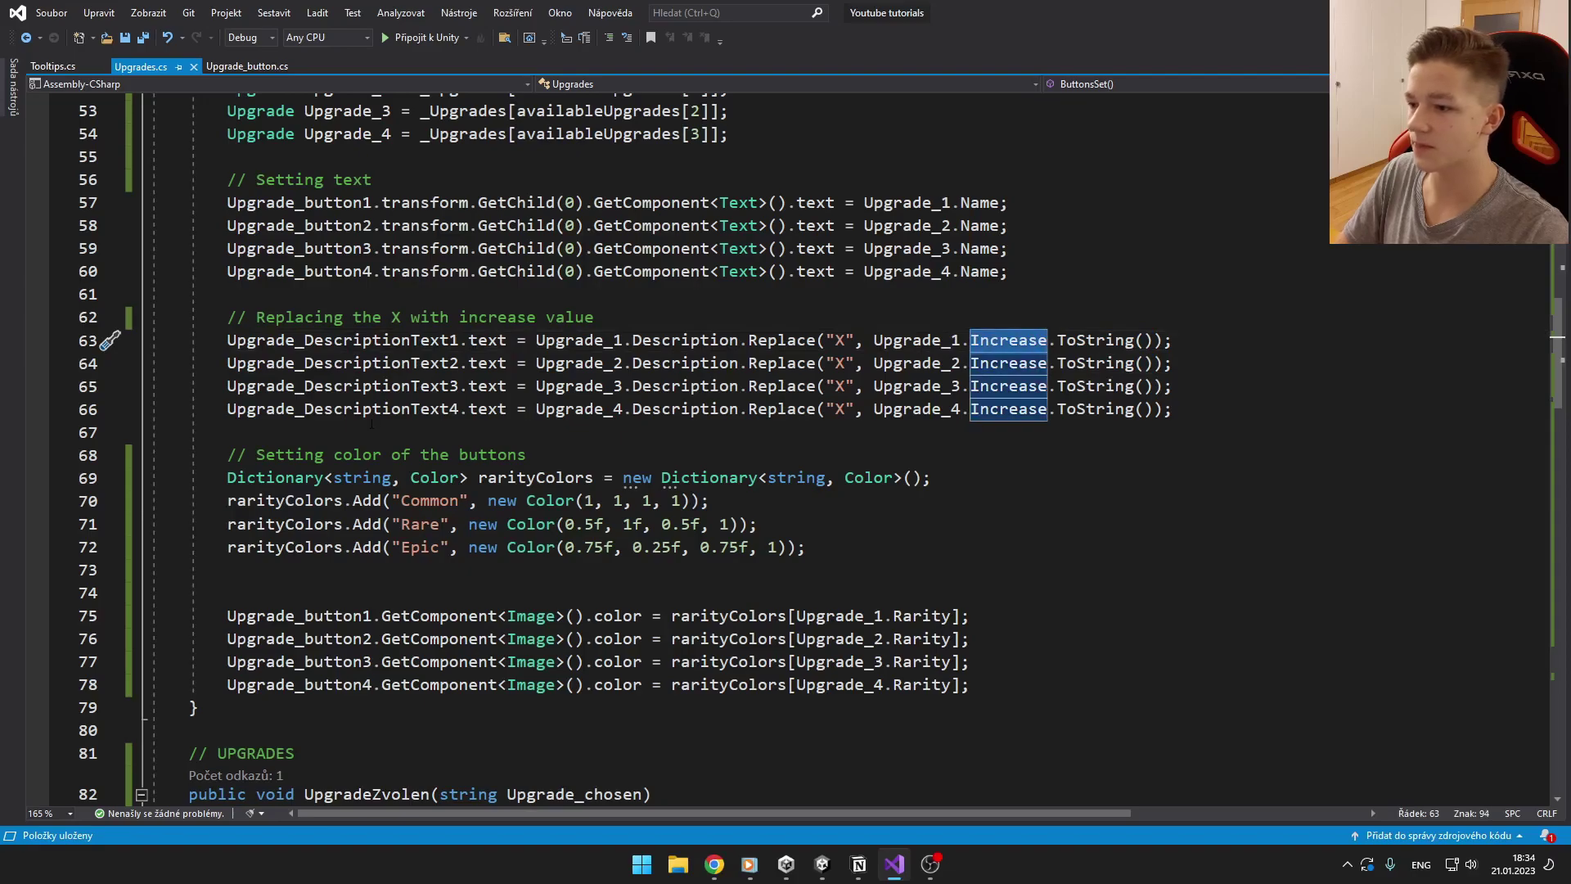
click(436, 432)
scroll(435, 433, down, 2)
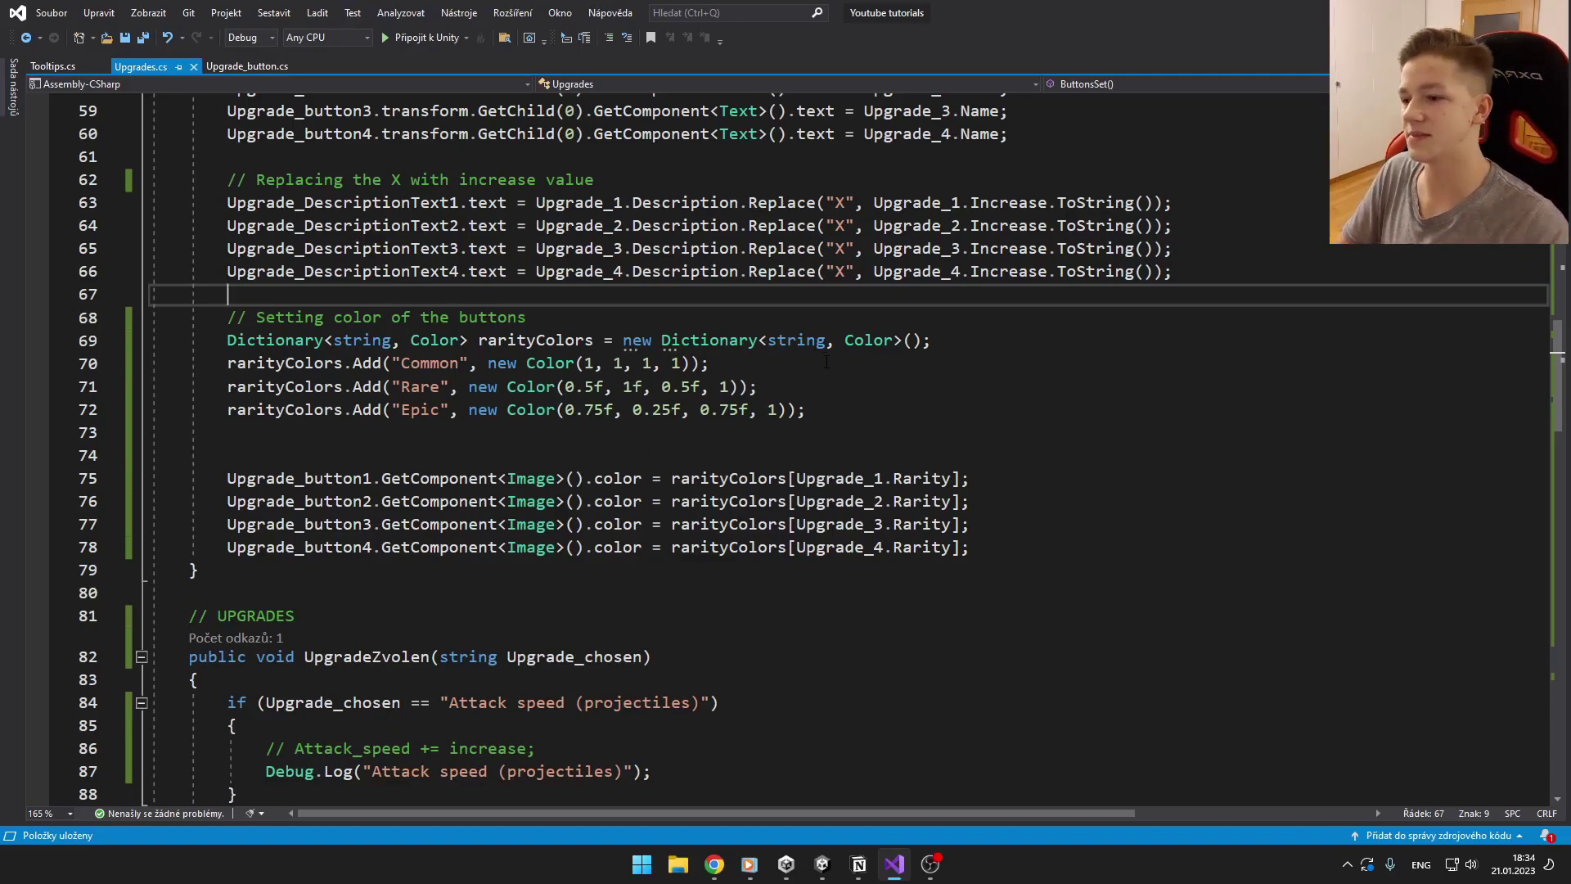
click(430, 363)
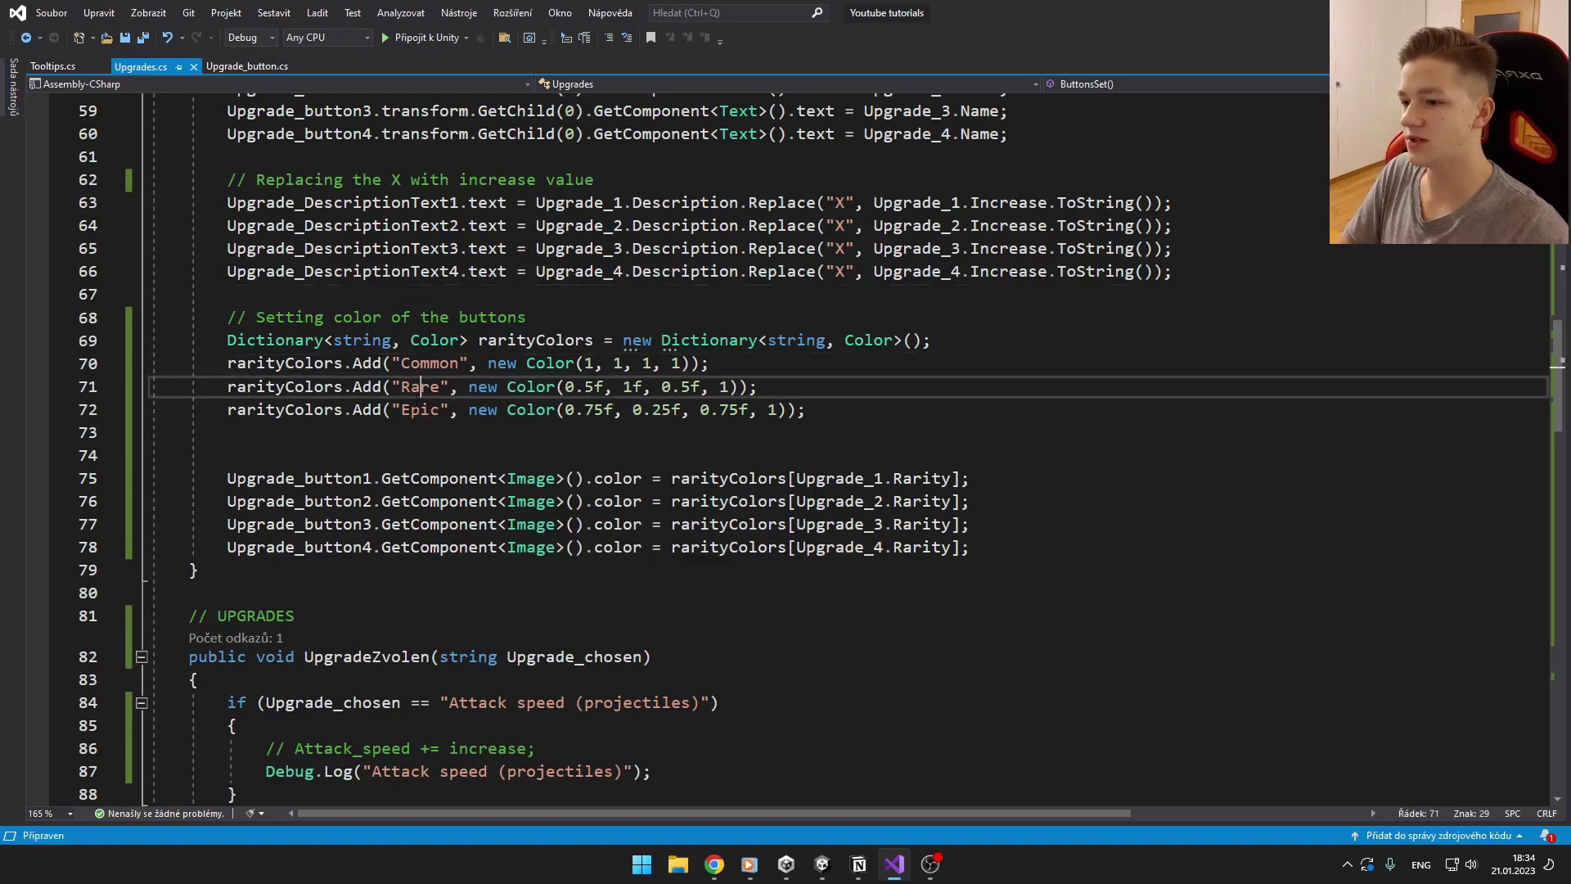
click(418, 410)
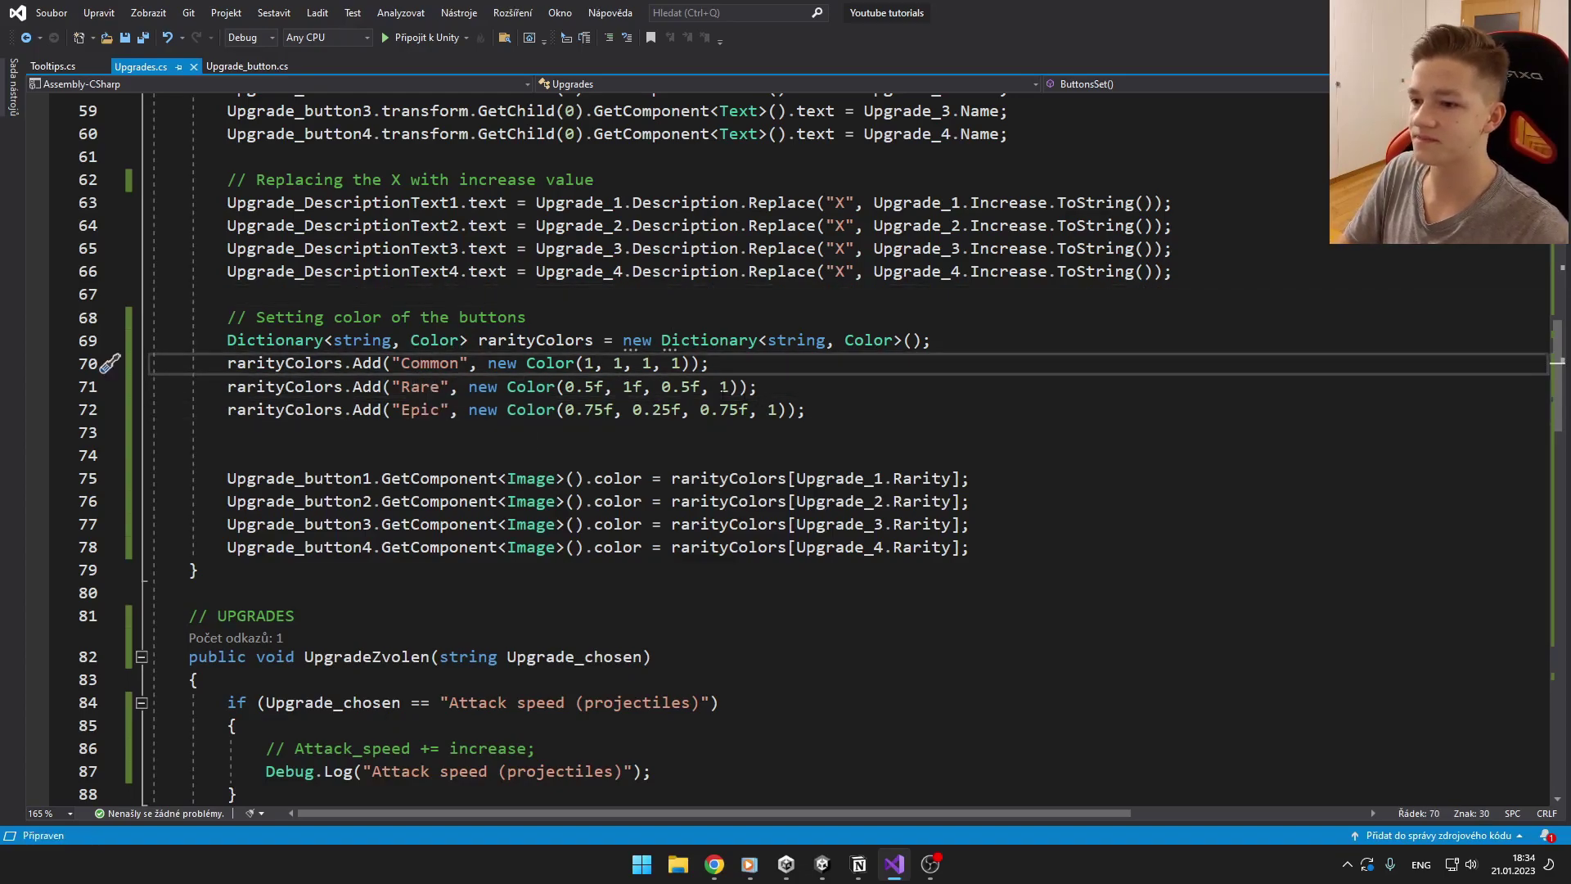
drag(526, 364, 688, 364)
click(605, 365)
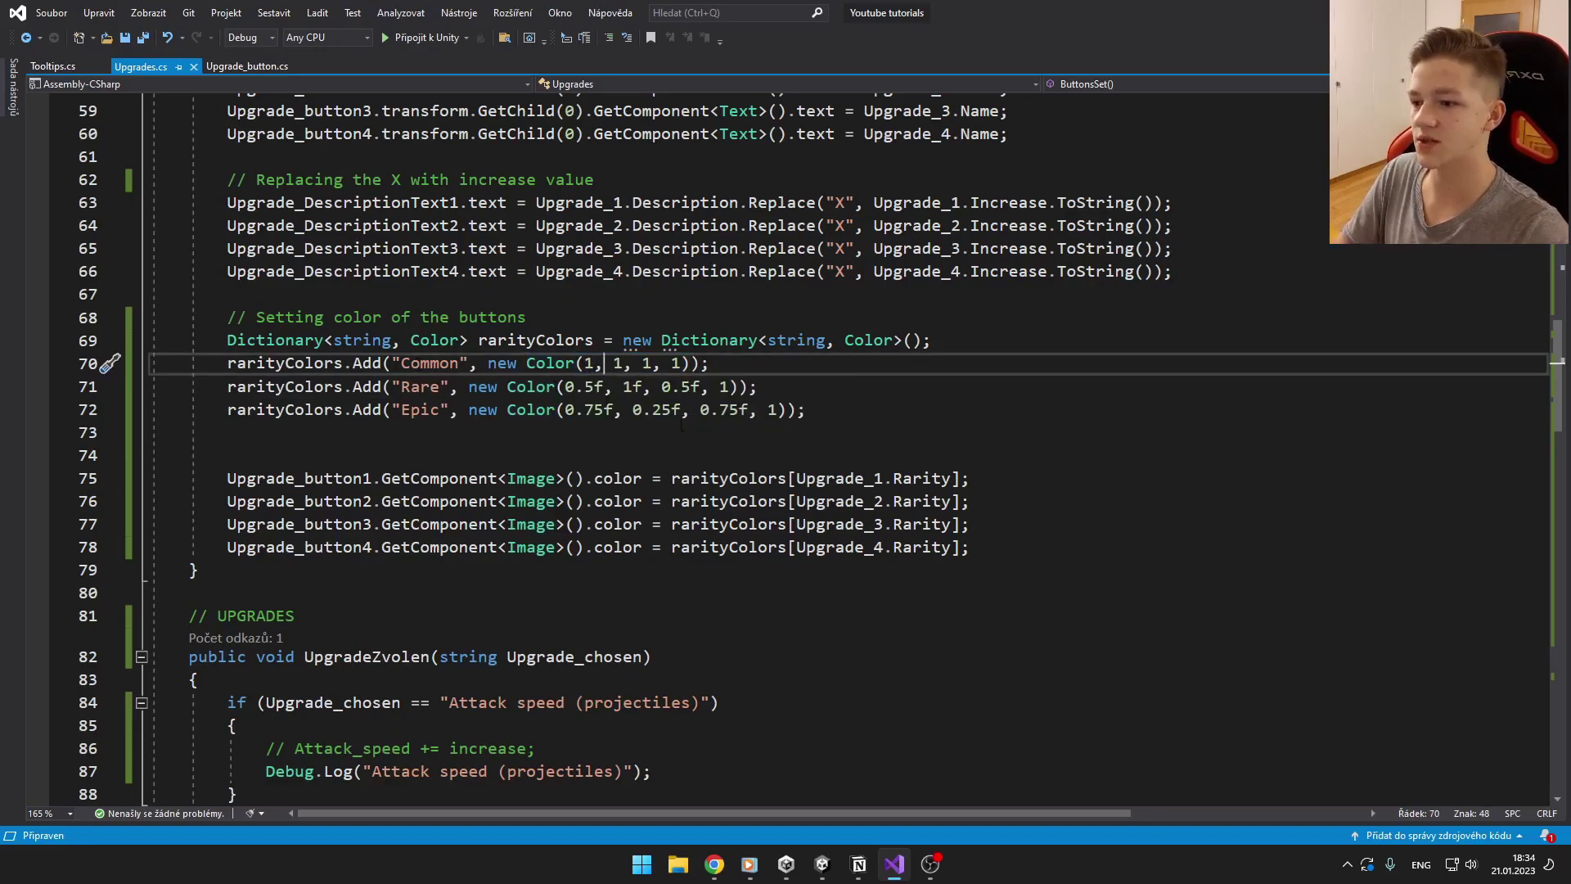
scroll(786, 442, down, 1)
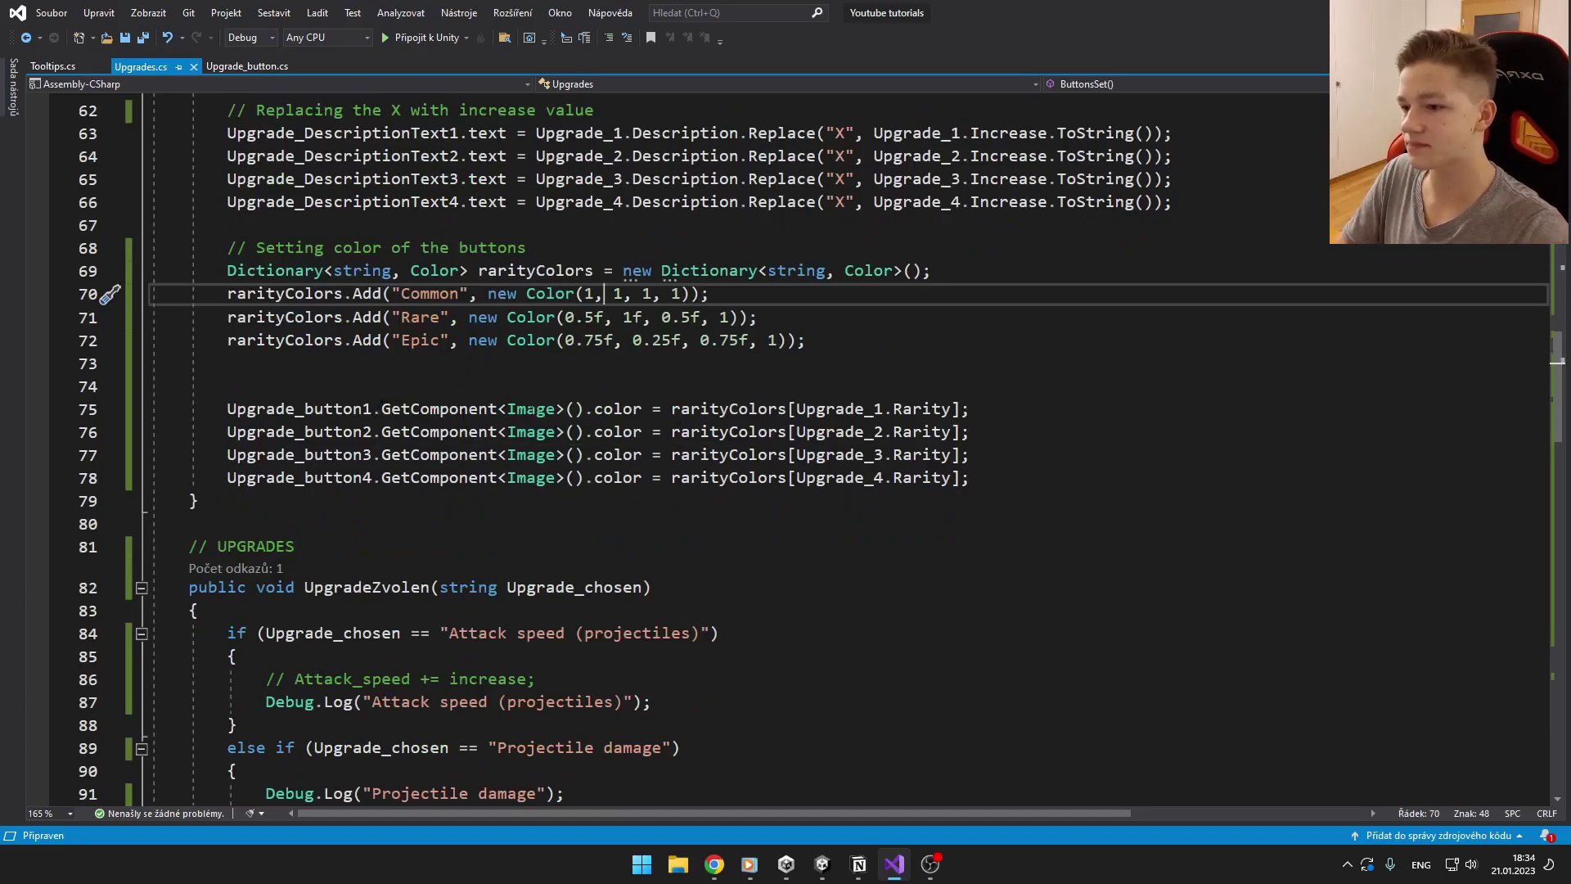
drag(507, 409, 641, 409)
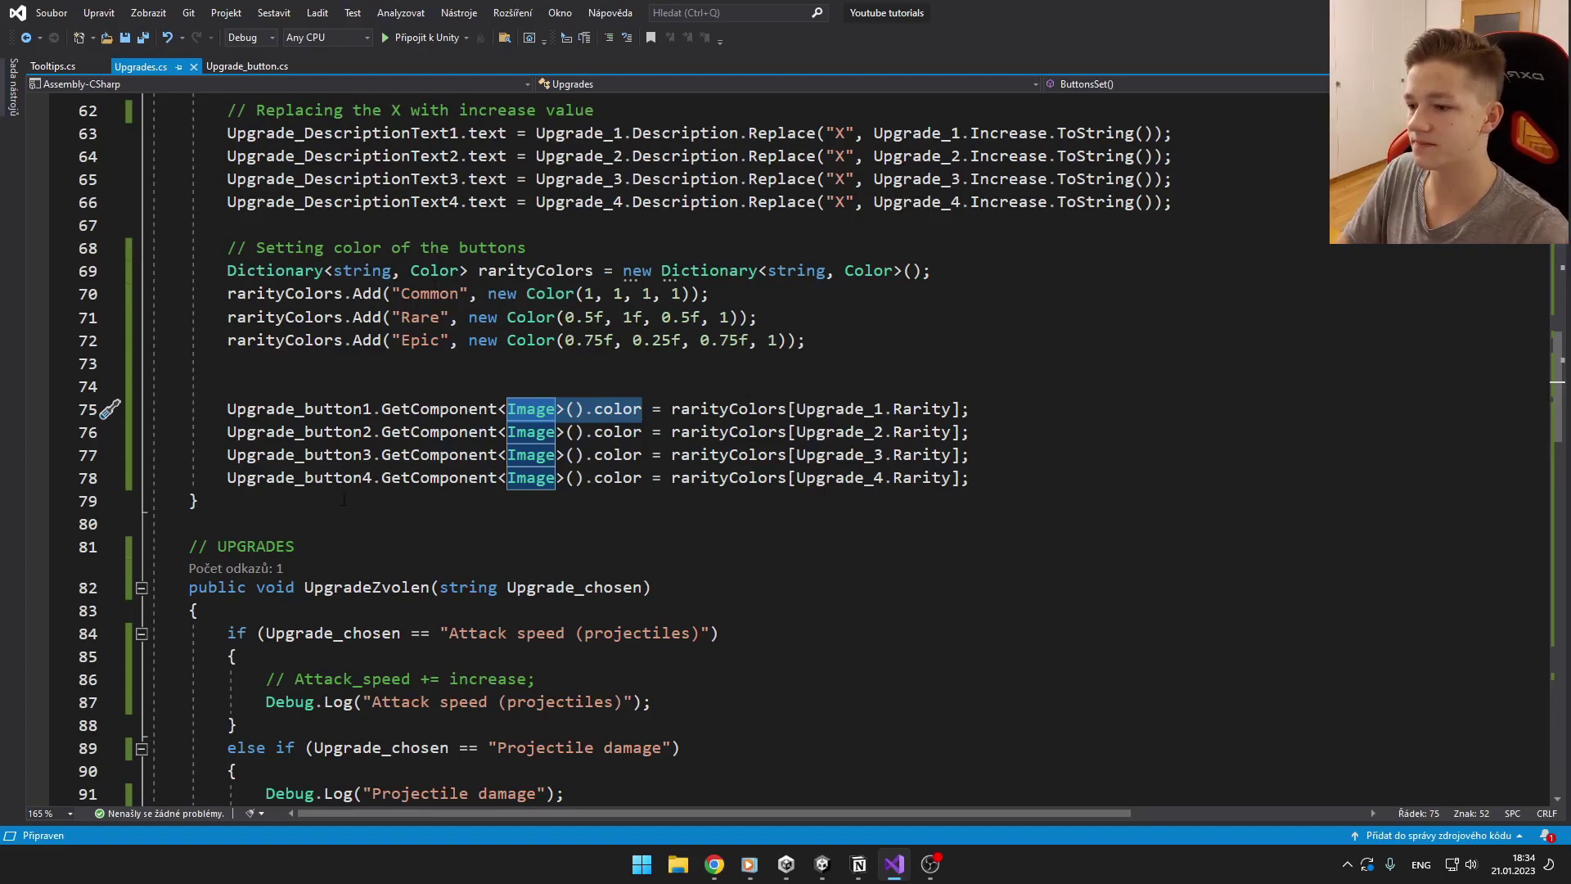
scroll(491, 409, down, 1)
Rename UpgradeZvolen to UpgradeChosen and verify its call in Upgrade_button.cs
click(198, 455)
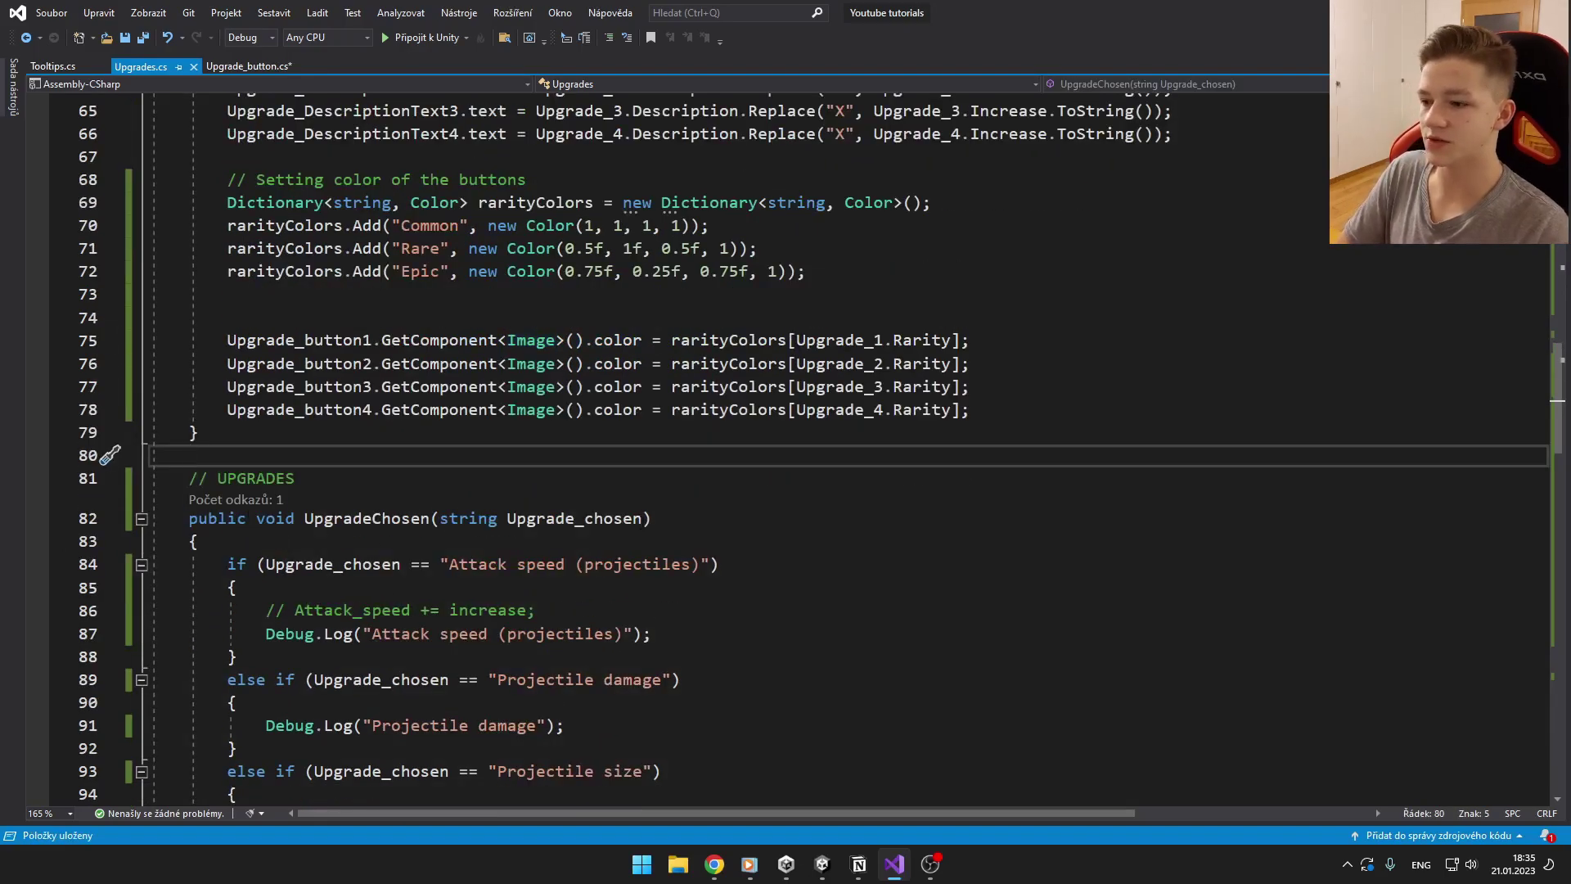
scroll(491, 547, down, 2)
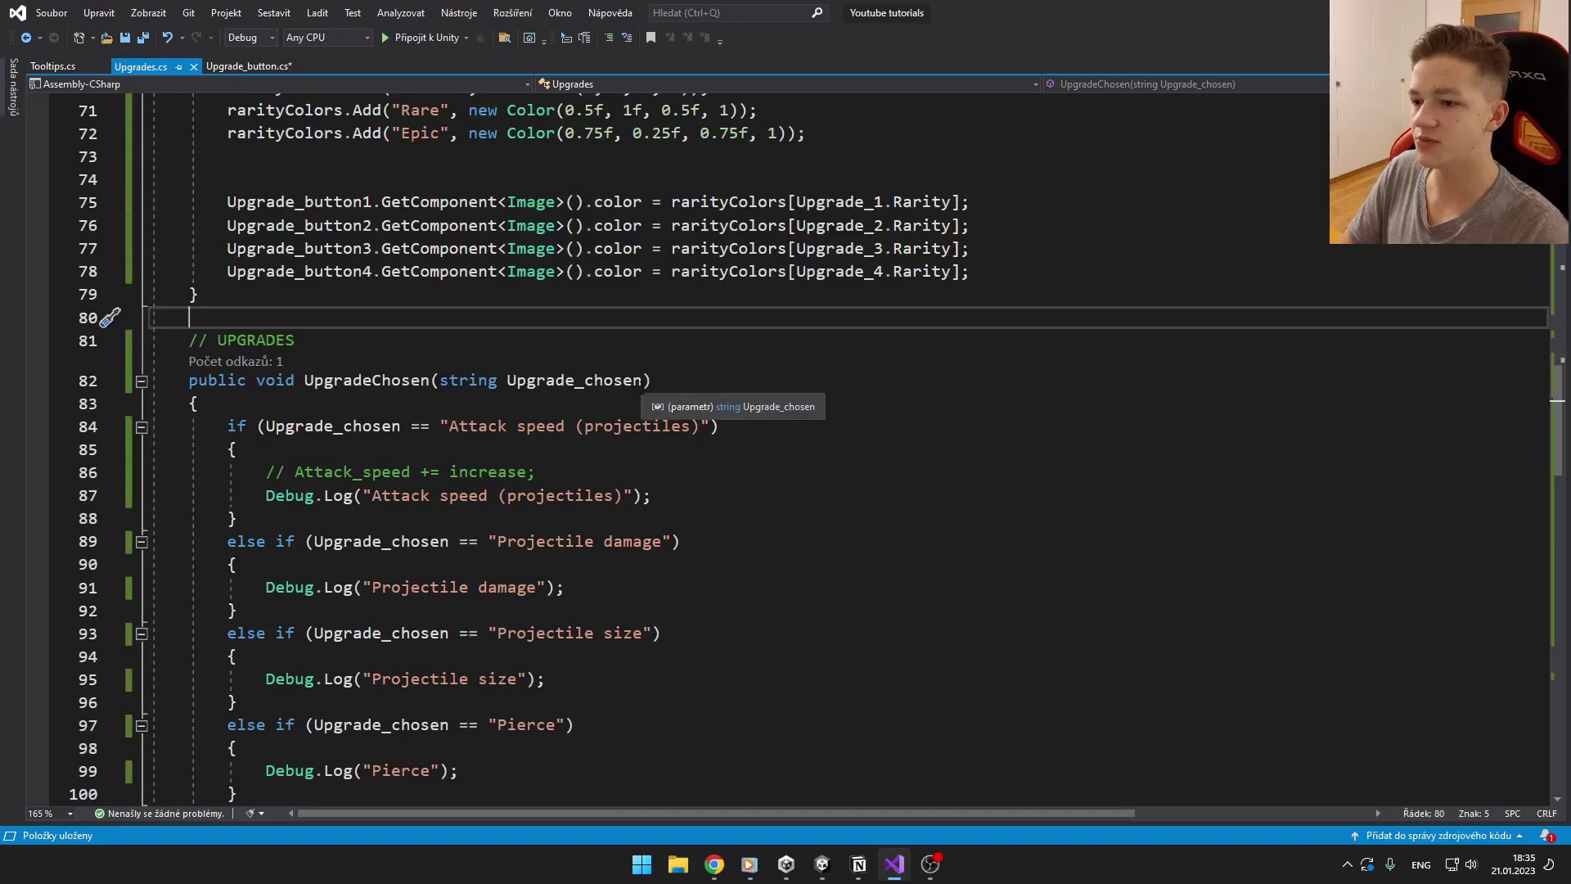
click(639, 380)
drag(638, 380, 507, 380)
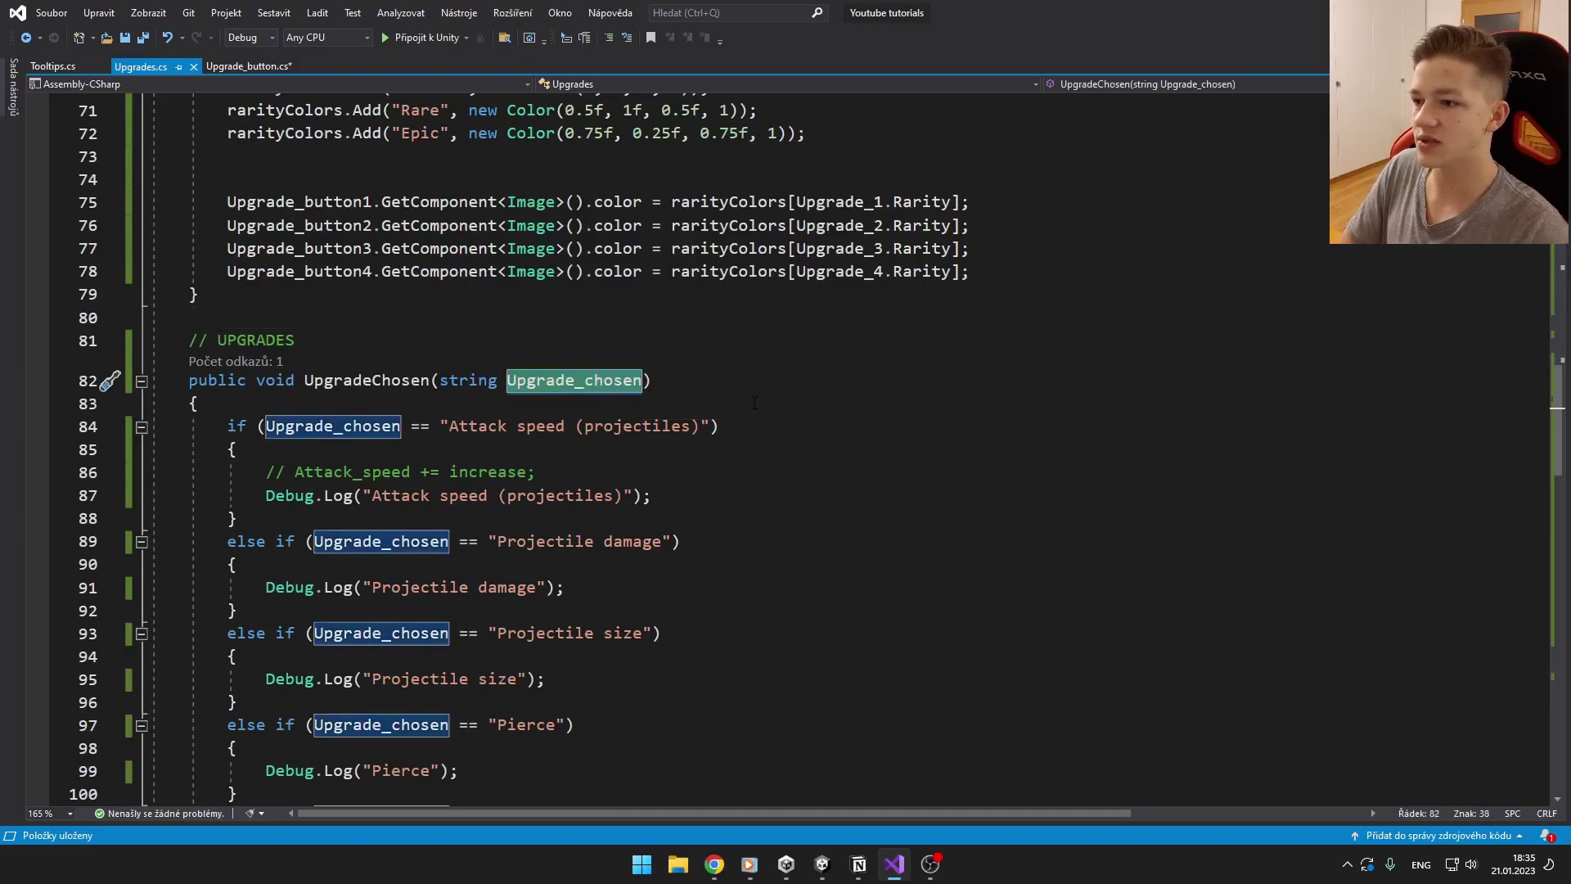
click(239, 65)
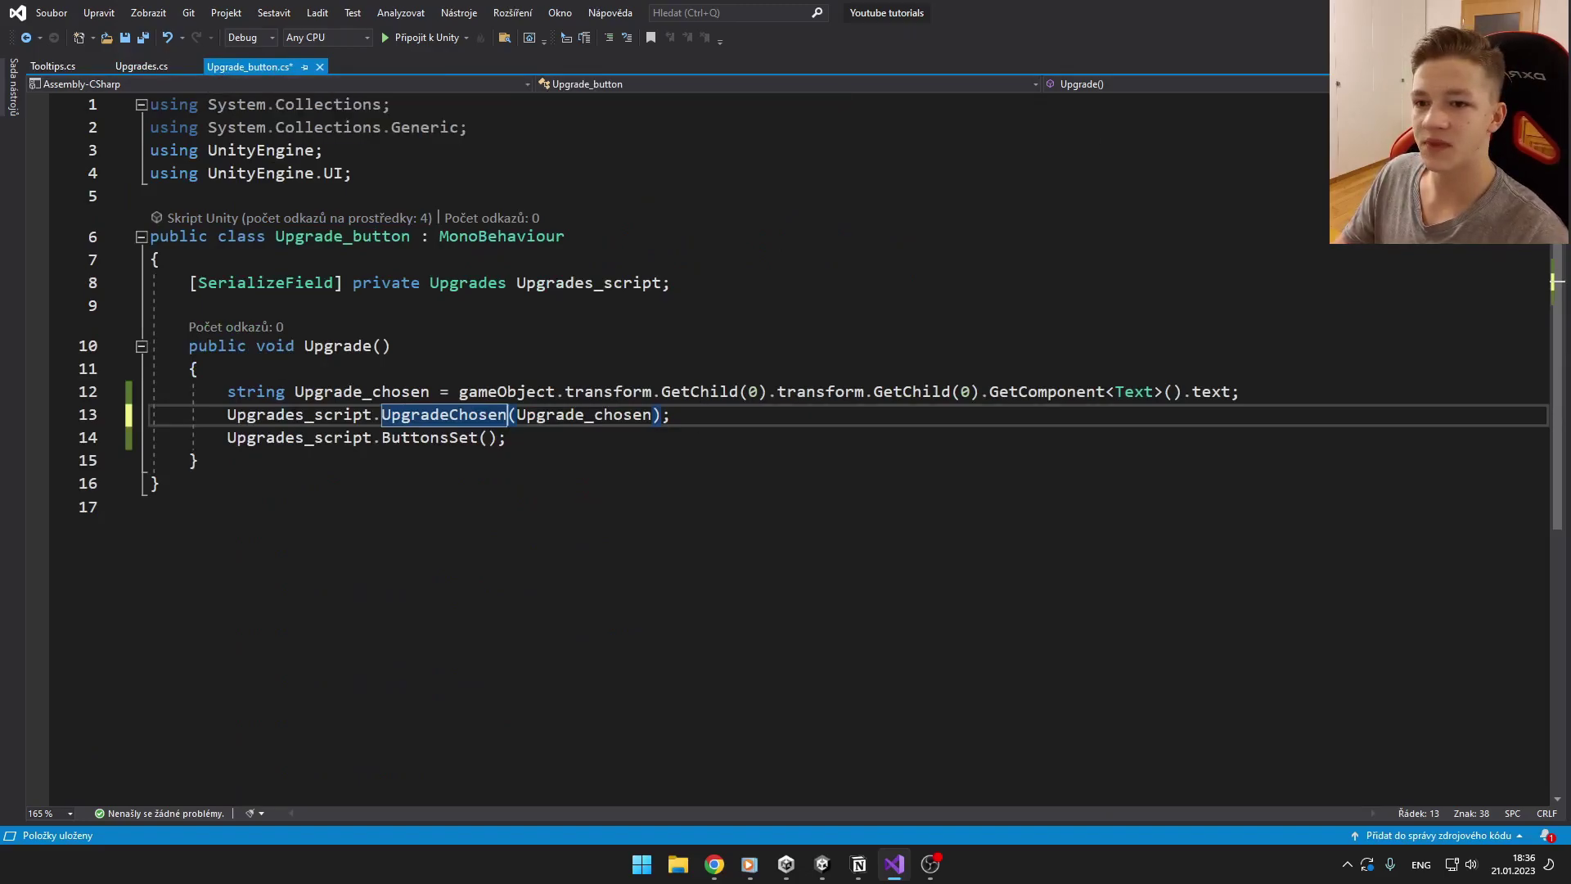
key(alt+Tab)
Check the Upgrades_script reference on Upgrade 2 and Upgrade 1 in the Inspector
click(131, 257)
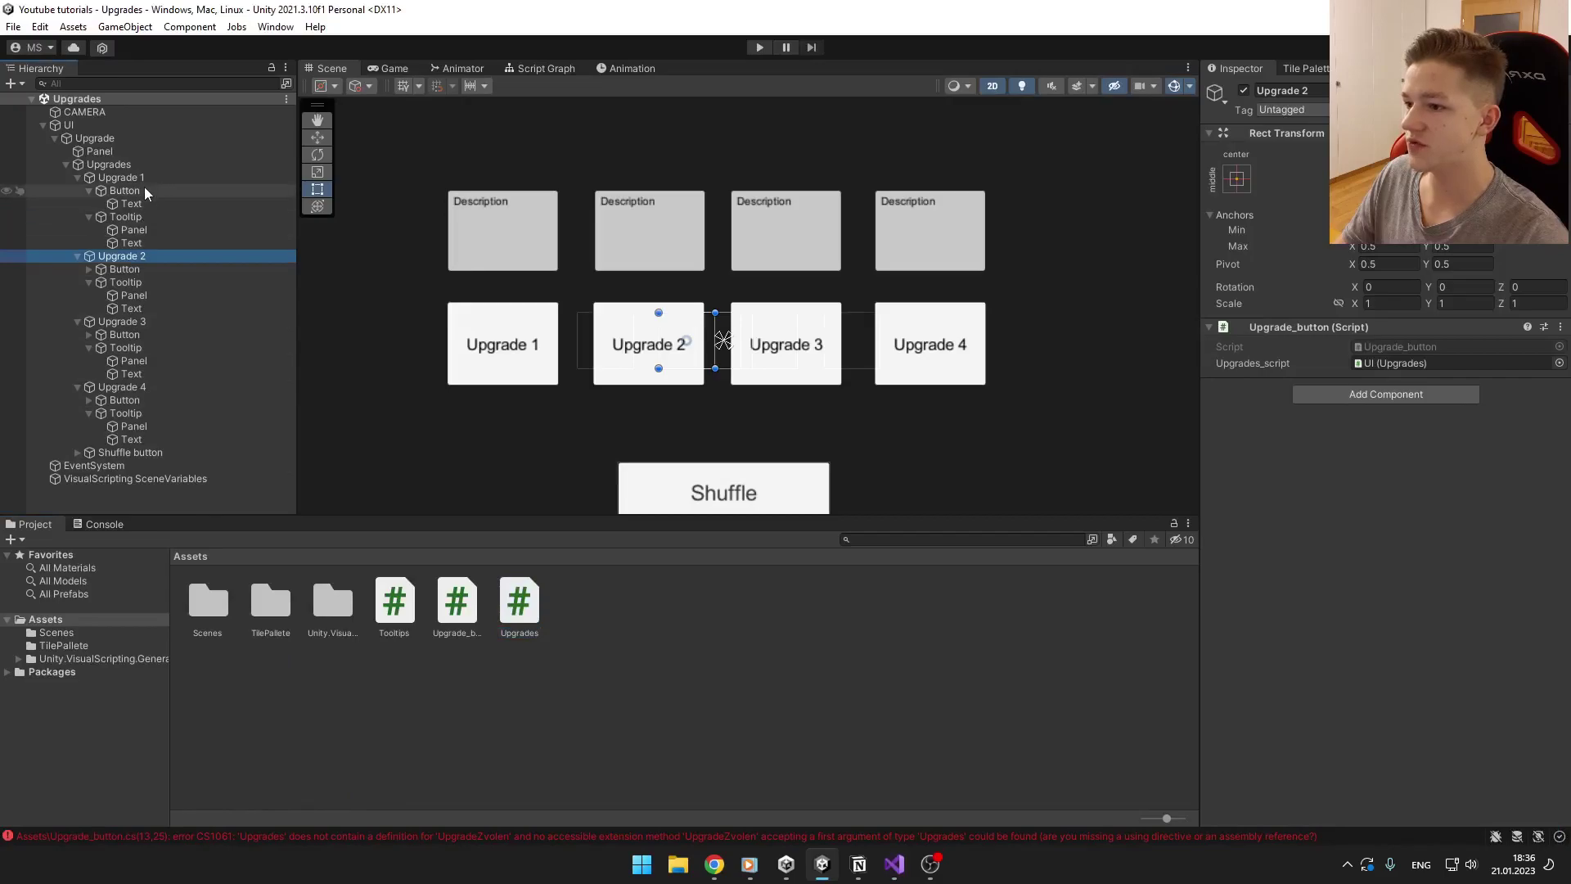
click(123, 176)
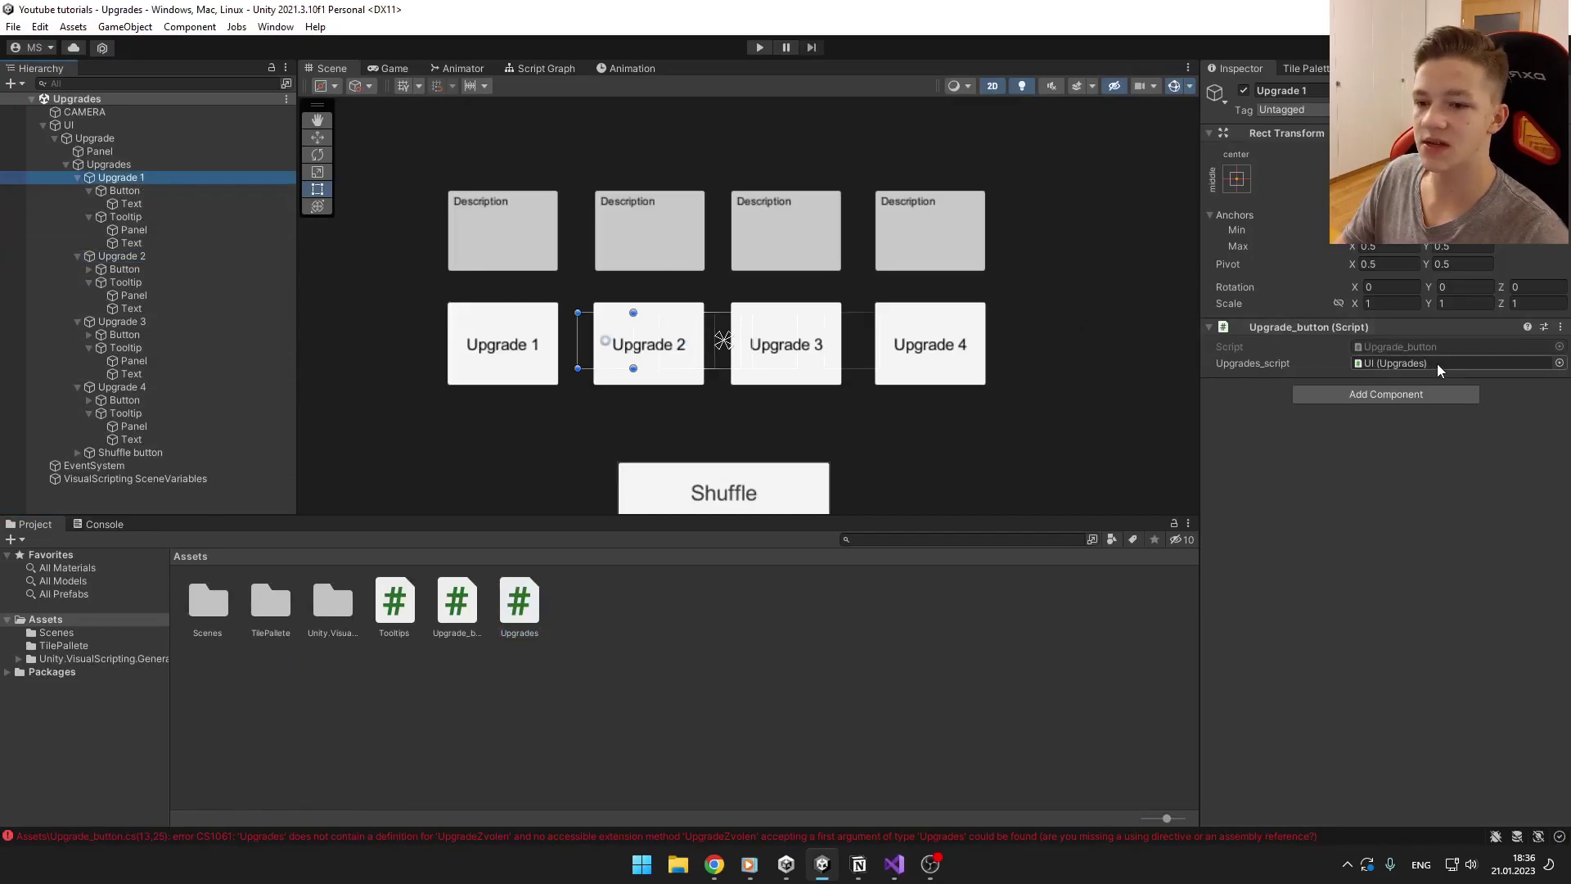
click(895, 866)
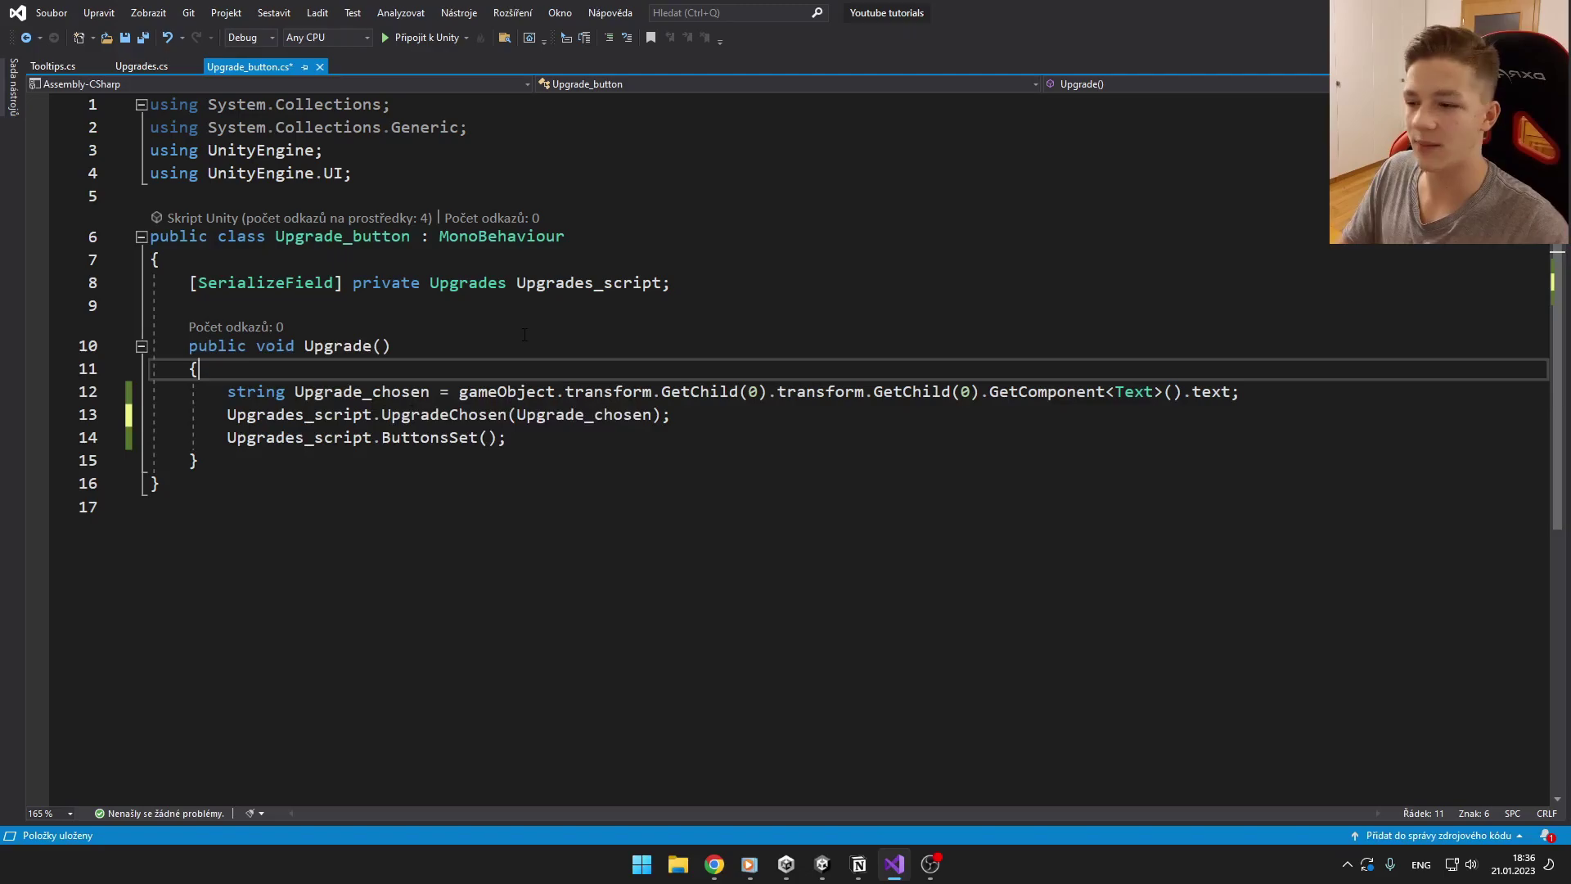
Select the Upgrades_script reference and the UpgradeChosen call in Upgrade_button.cs
click(227, 437)
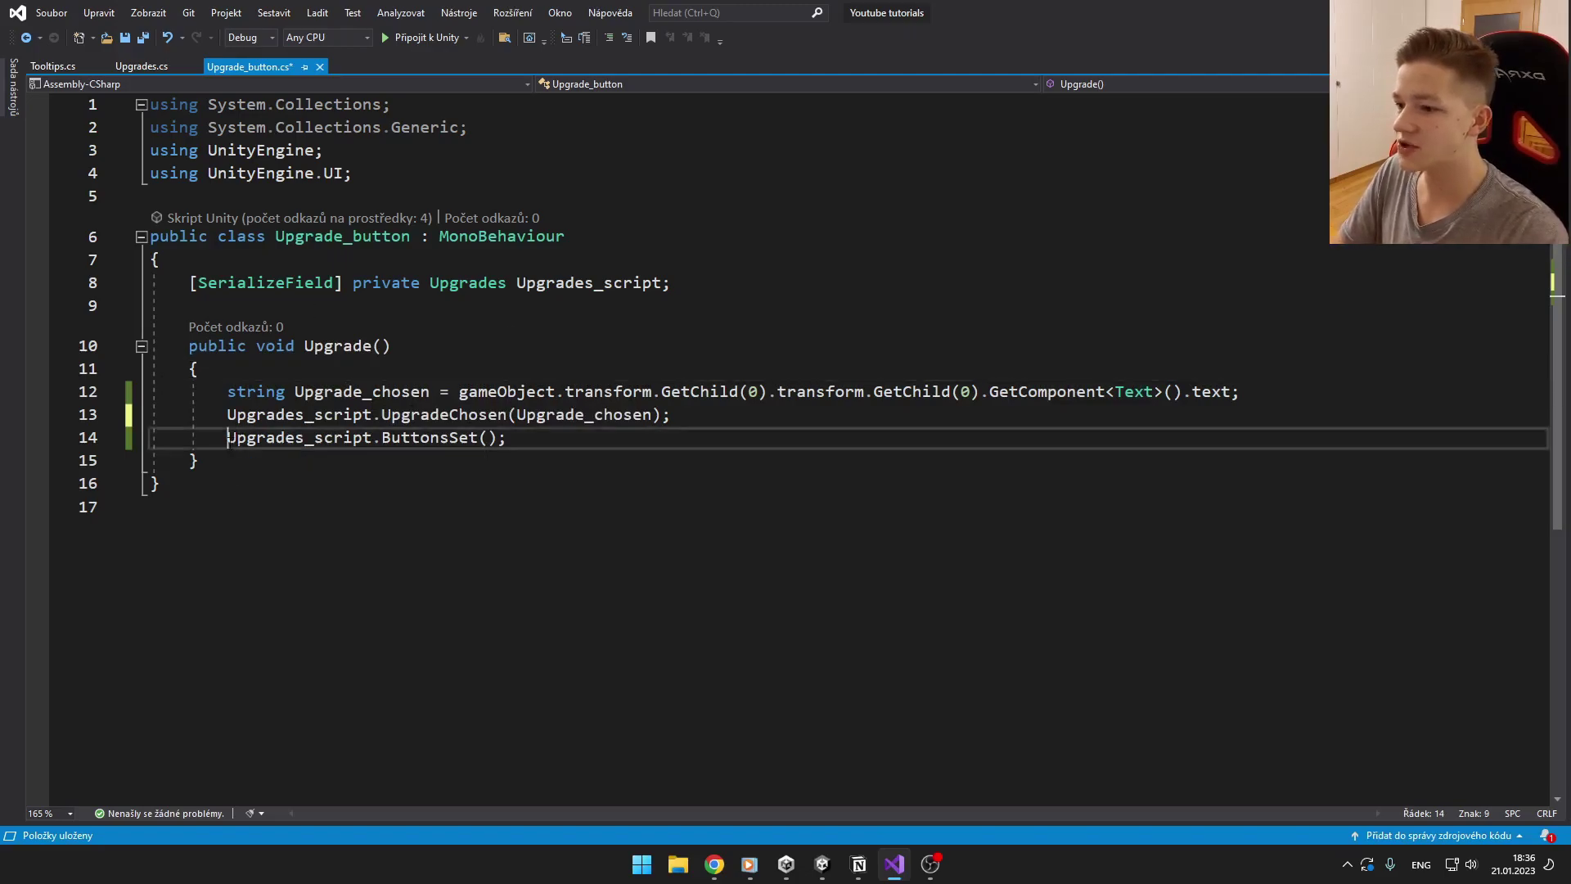
drag(227, 437, 372, 437)
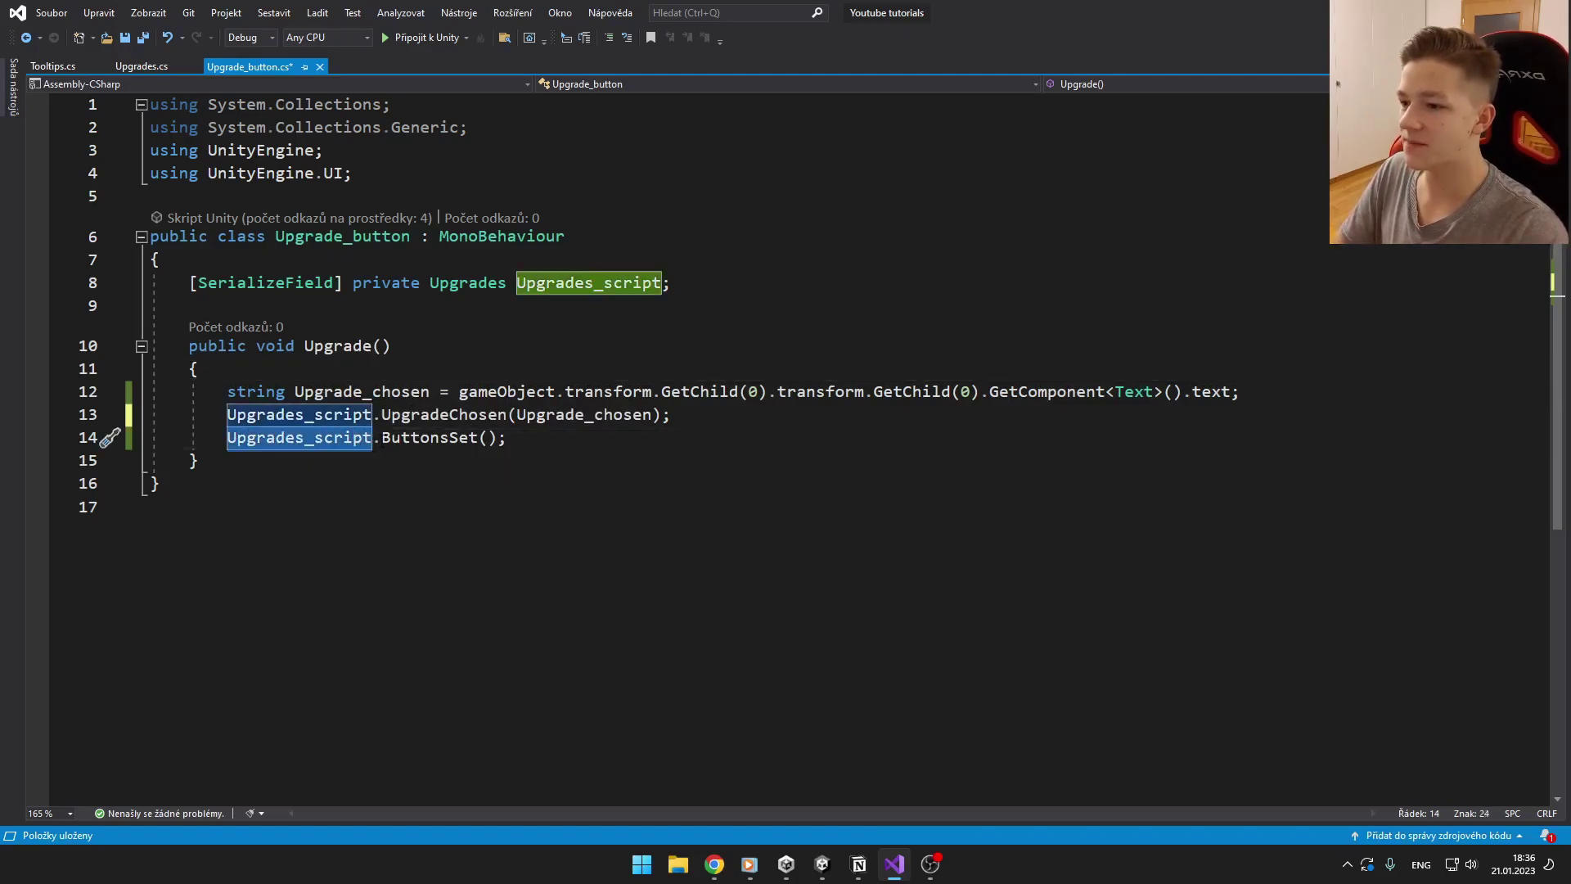
drag(382, 415, 673, 416)
click(146, 66)
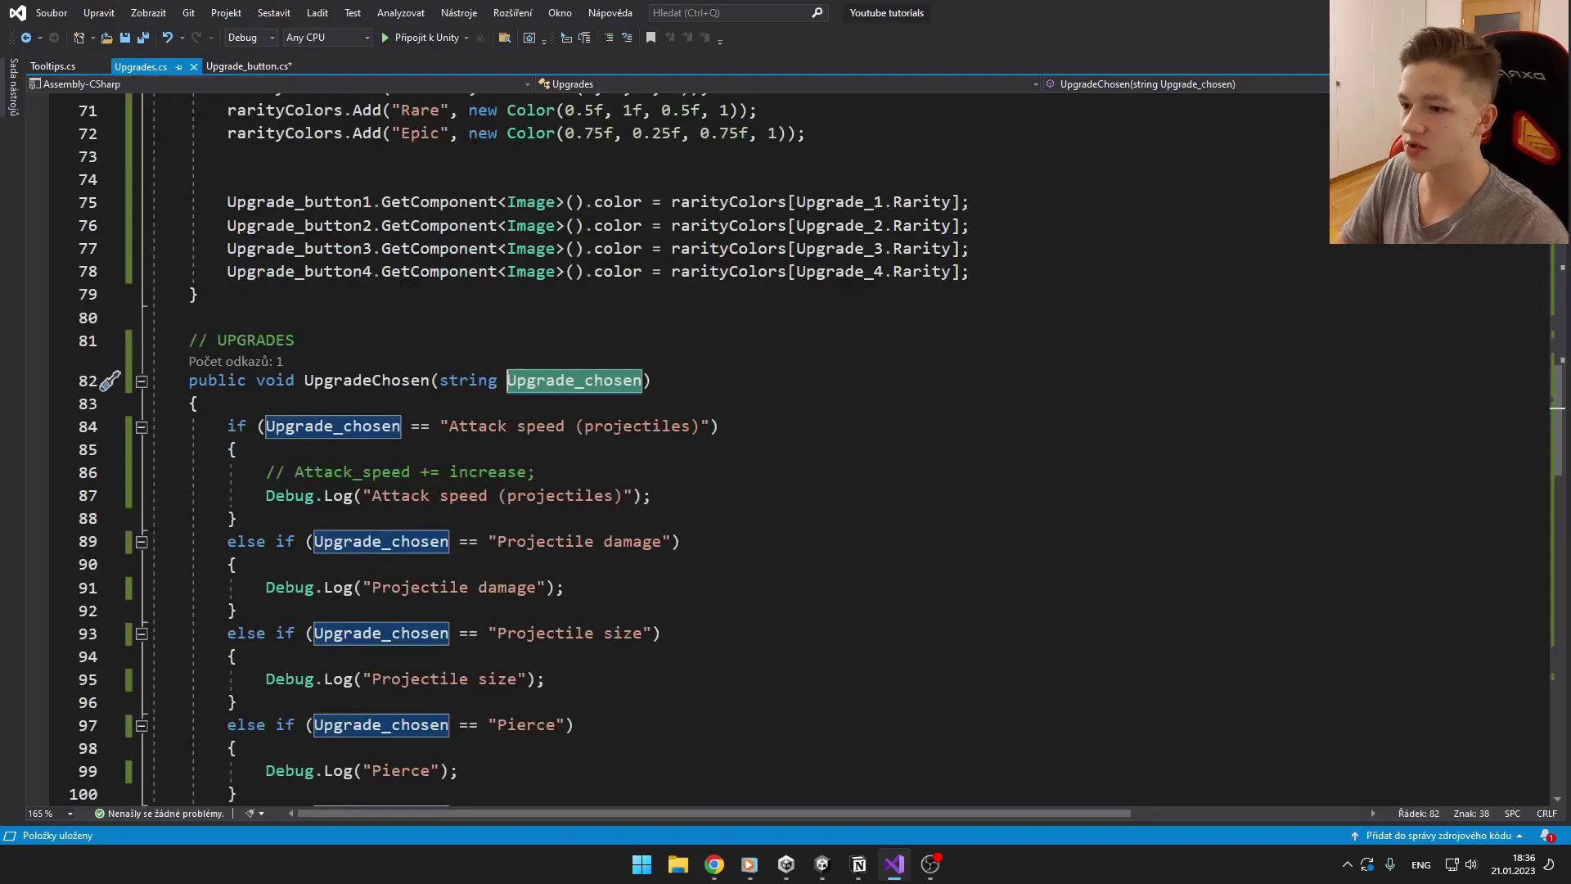
double_click(574, 380)
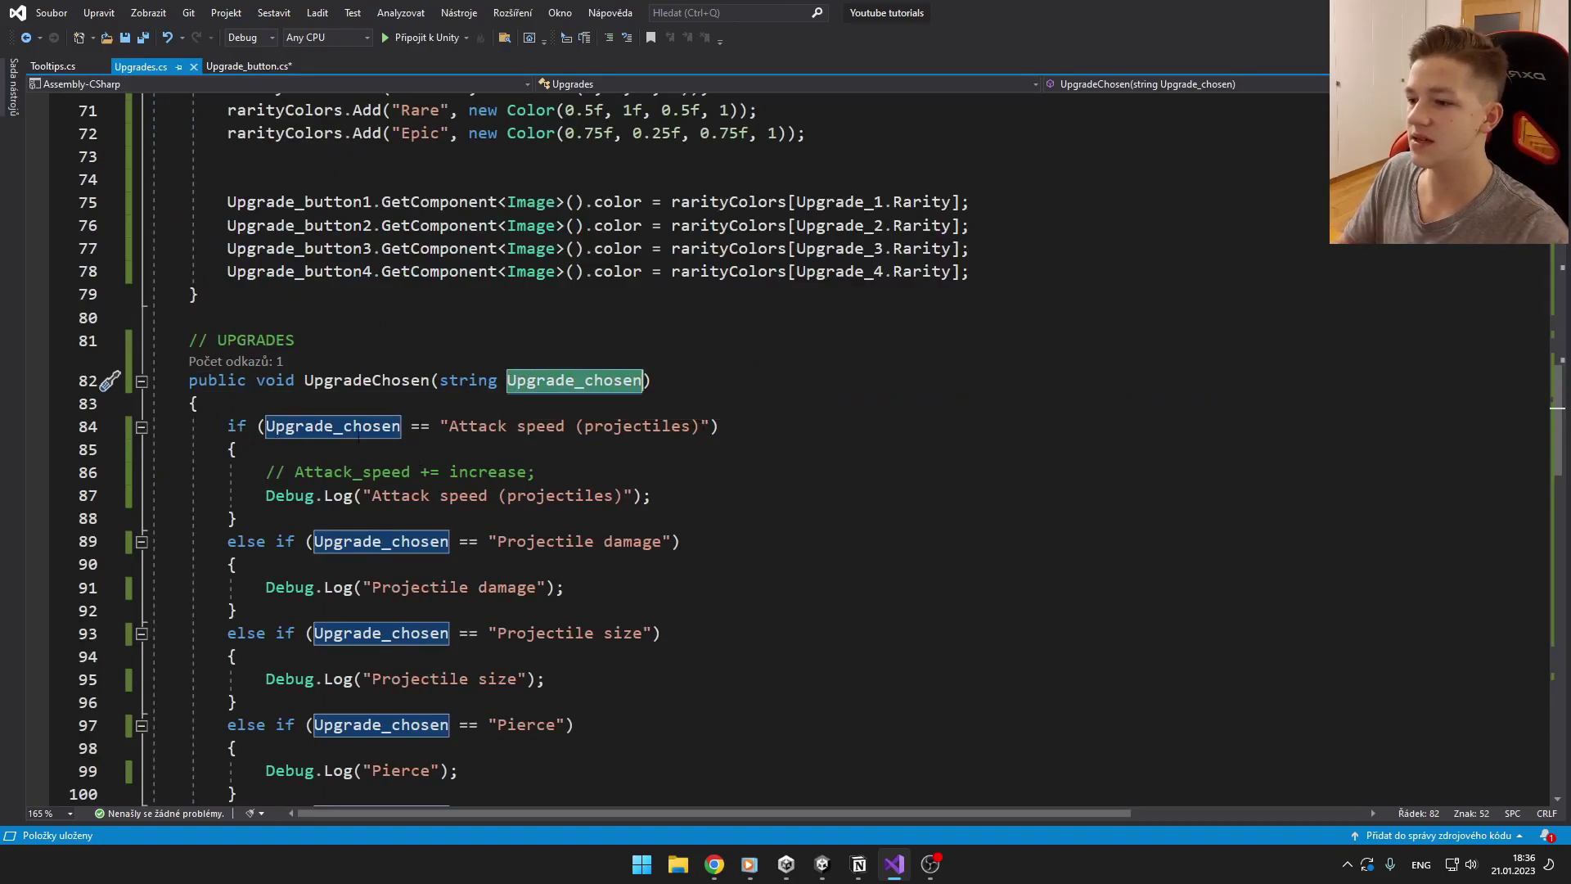
key(Right)
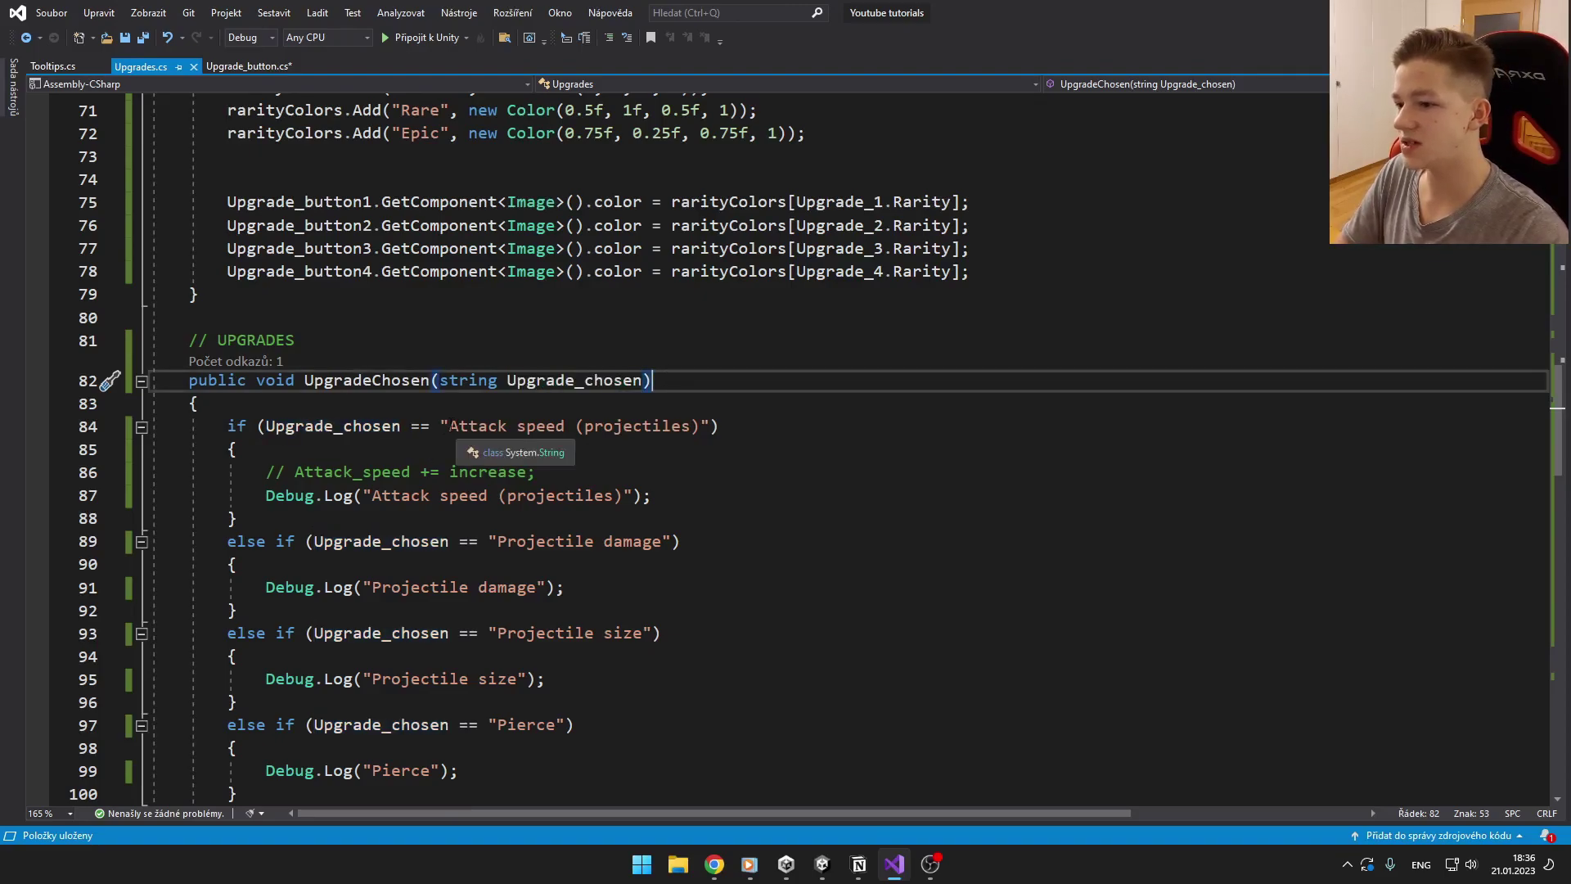
scroll(492, 430, down, 3)
scroll(491, 430, down, 5)
scroll(492, 430, down, 4)
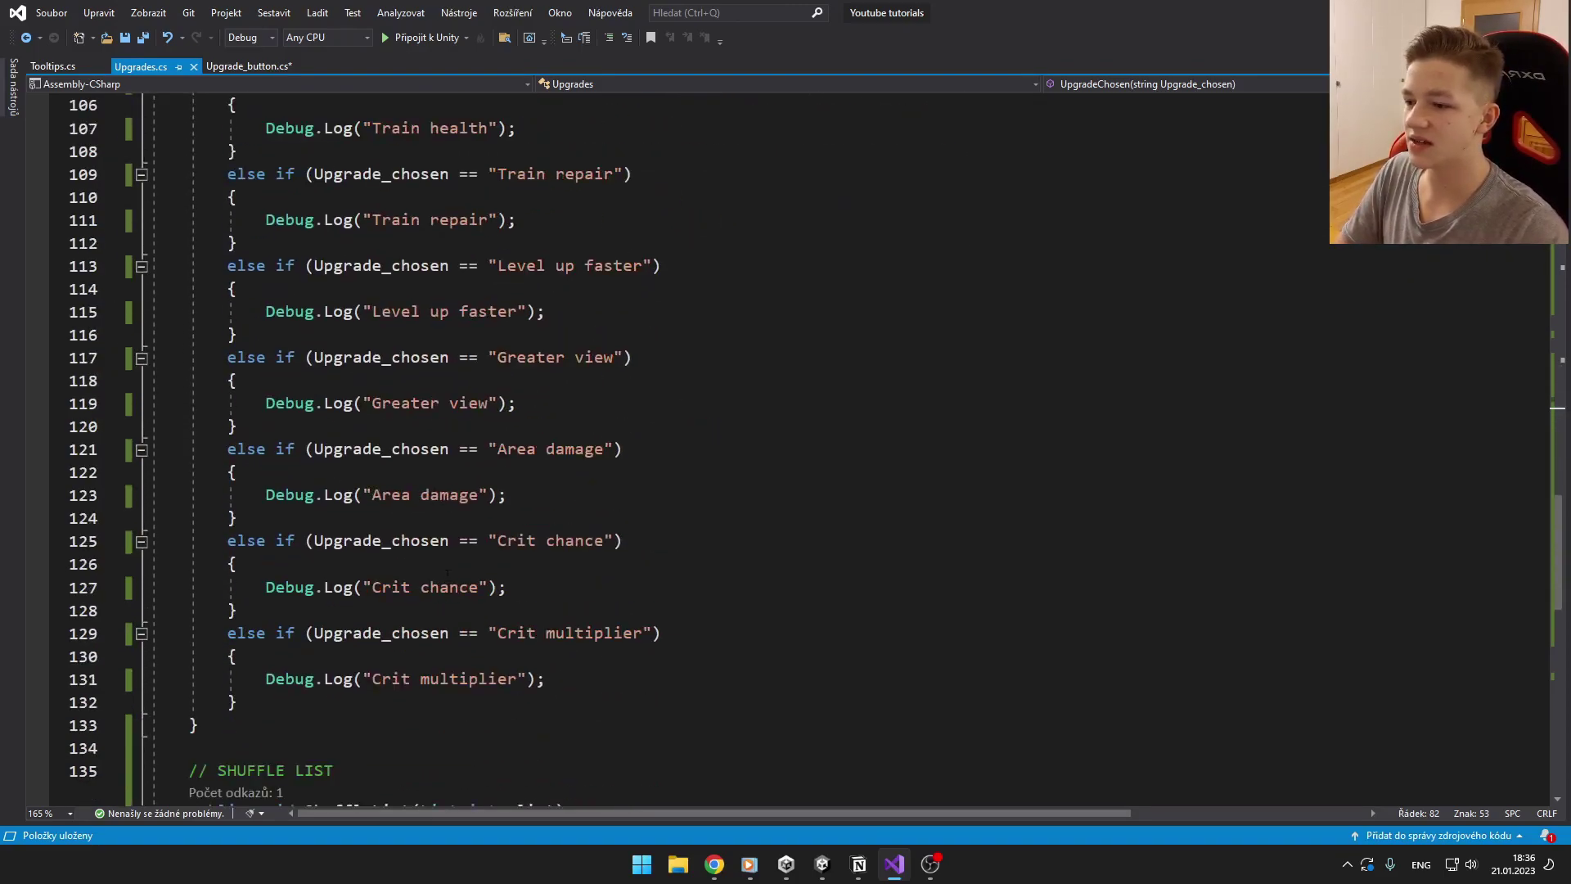
scroll(492, 430, up, 6)
scroll(492, 430, up, 3)
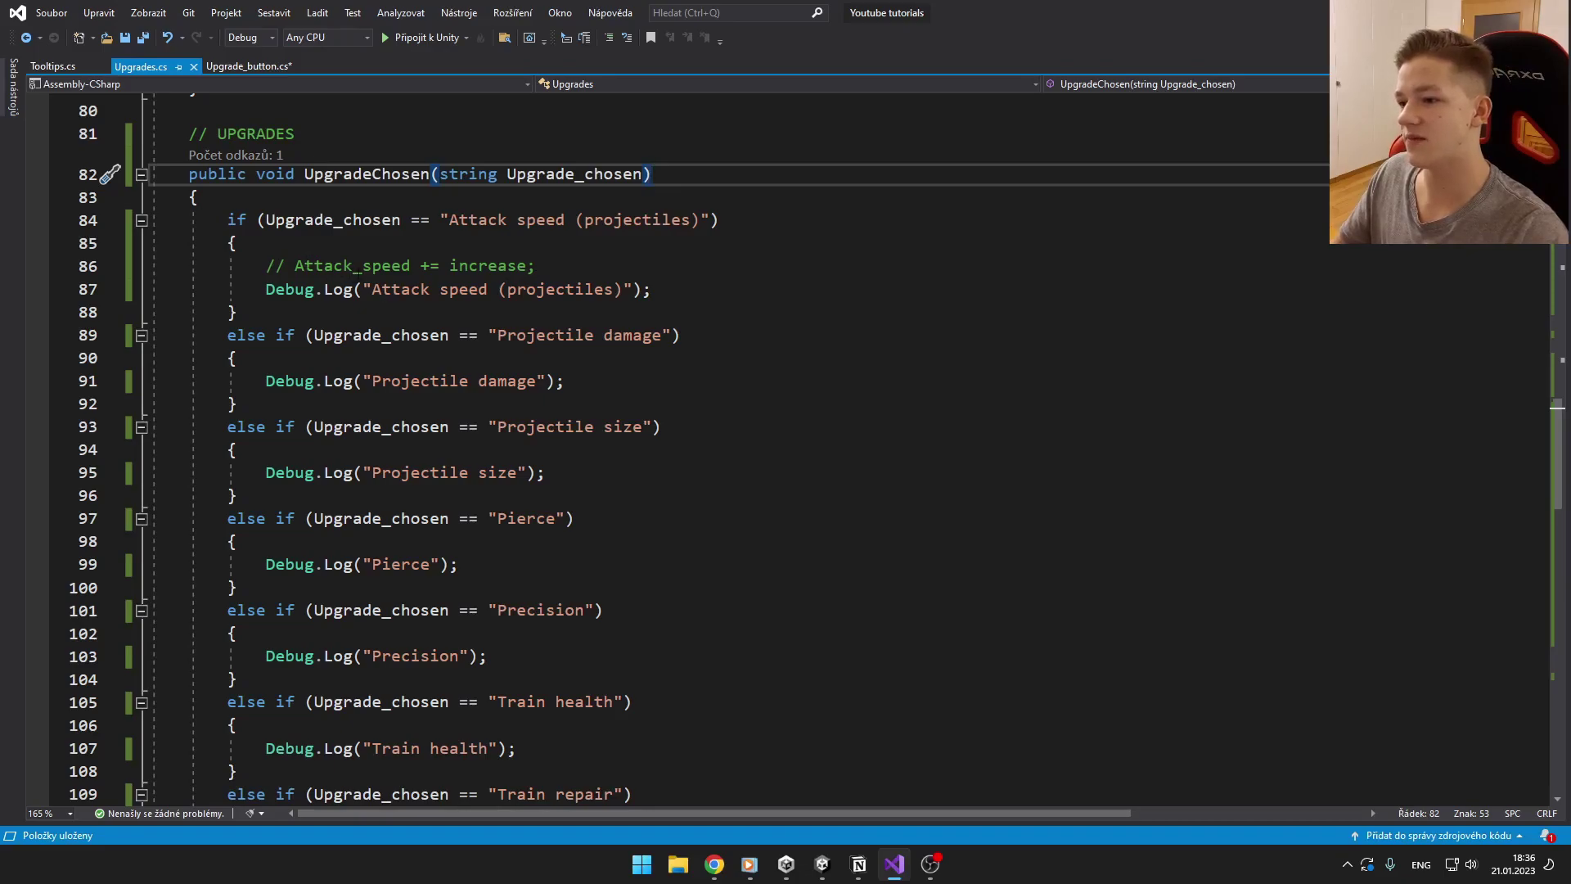
scroll(492, 430, up, 2)
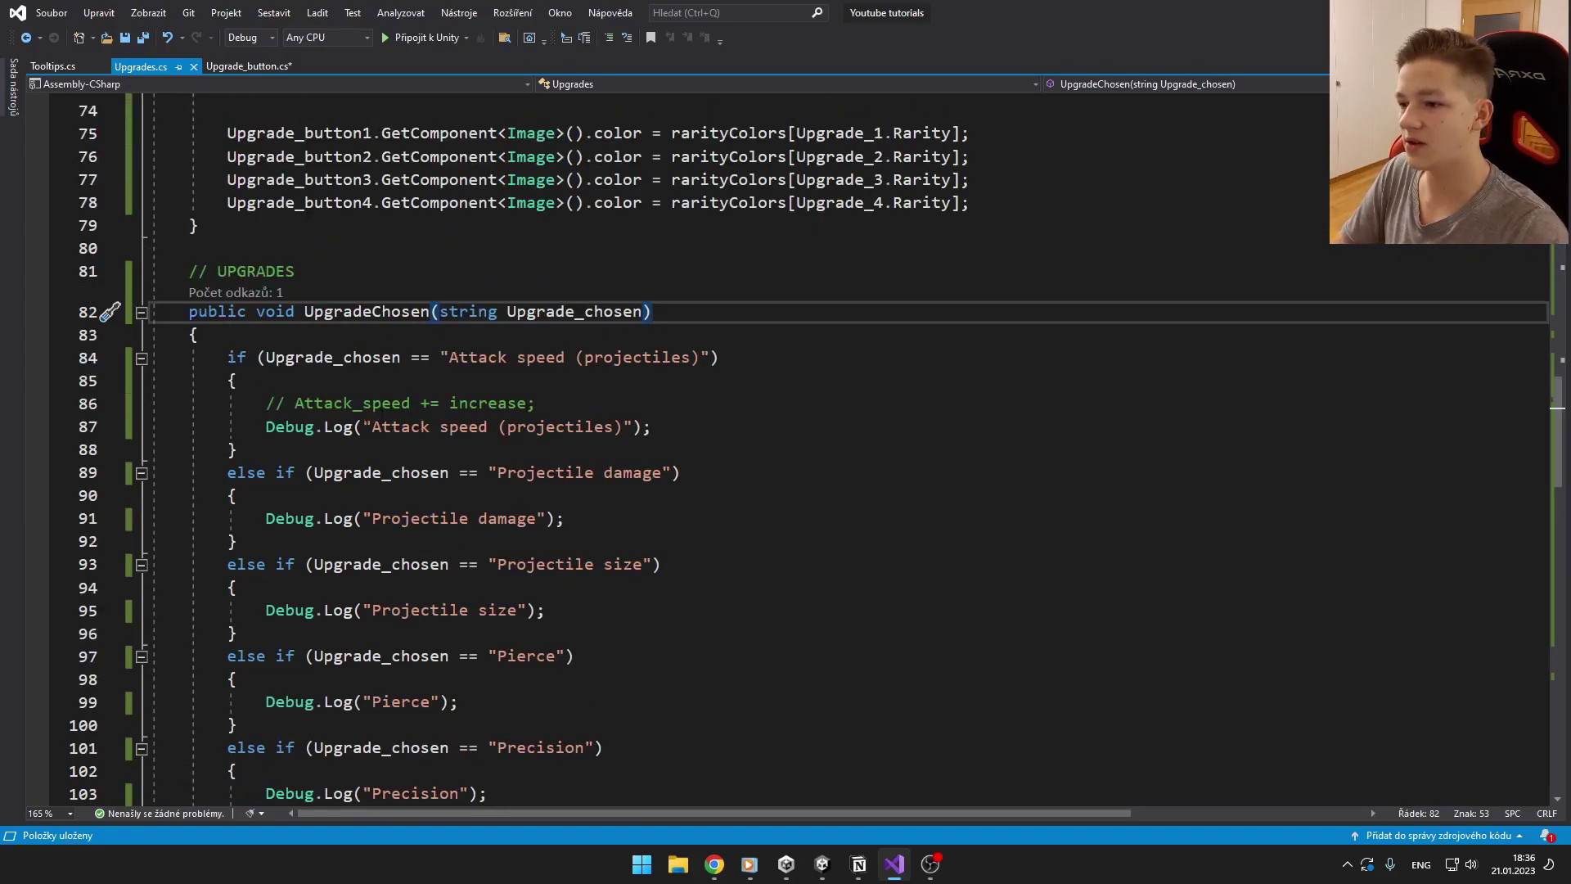
scroll(491, 430, down, 1)
double_click(487, 334)
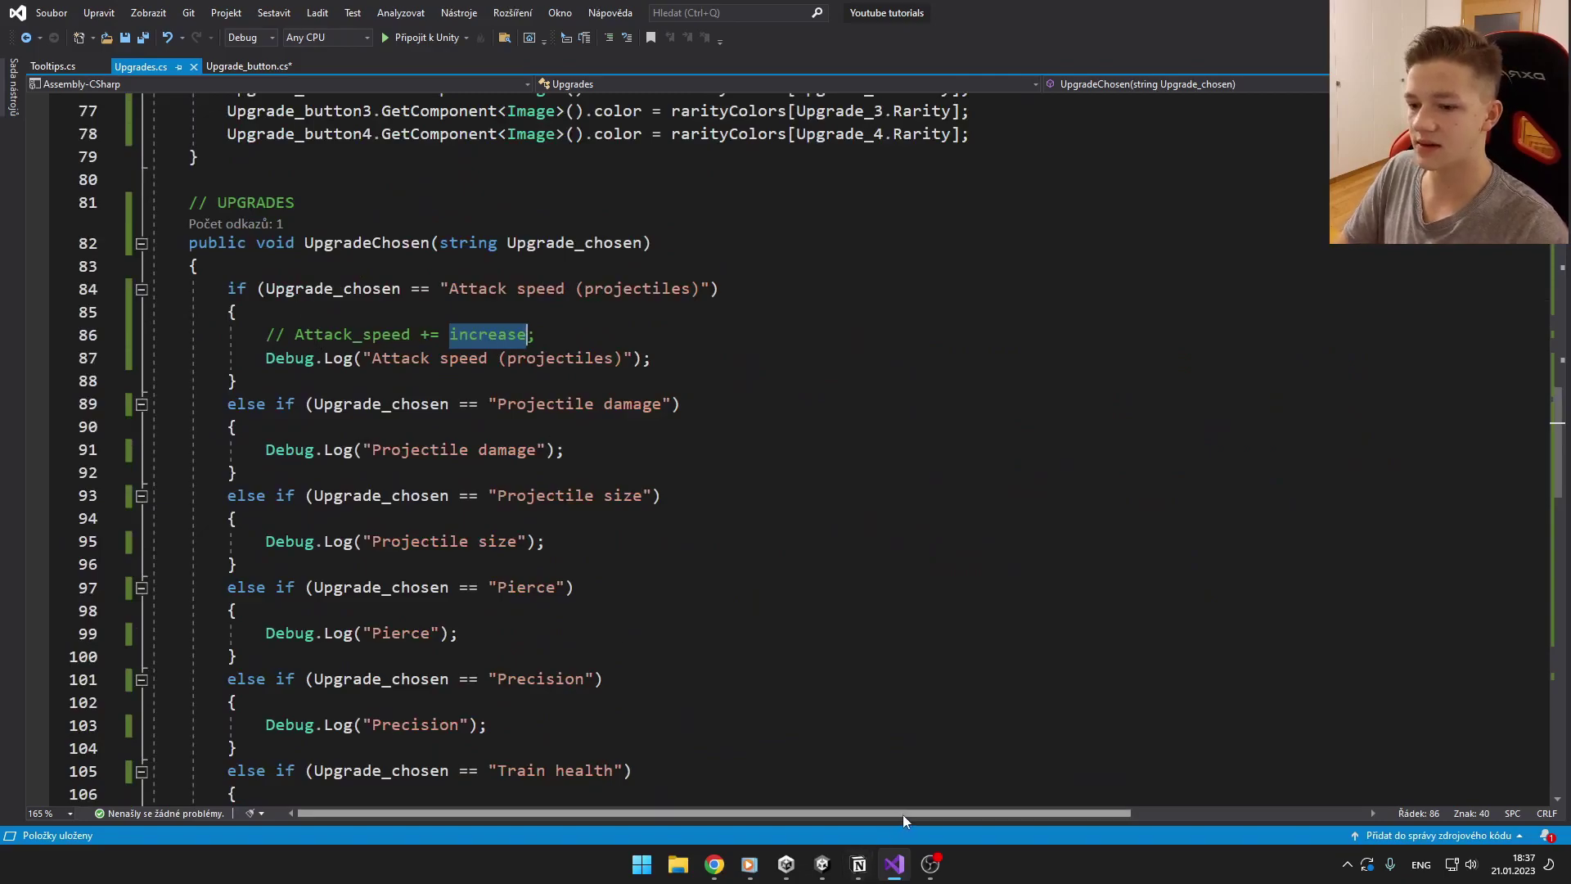
scroll(621, 634, up, 8)
scroll(622, 634, up, 10)
scroll(621, 634, up, 8)
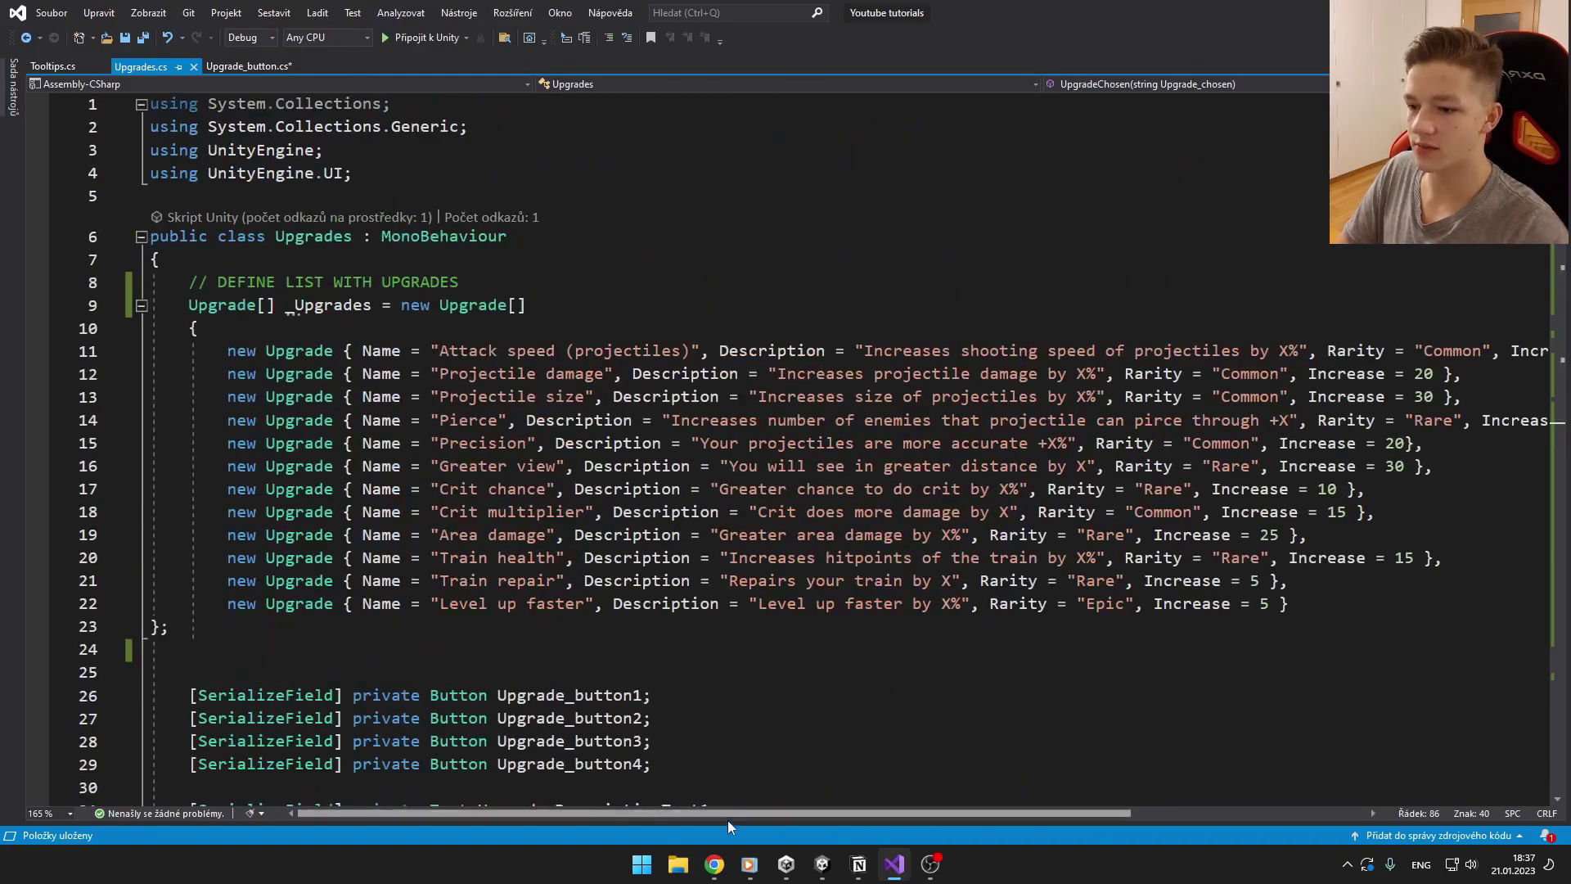
mouse_move(729, 821)
mouse_down()
mouse_move(873, 823)
mouse_move(553, 820)
mouse_up()
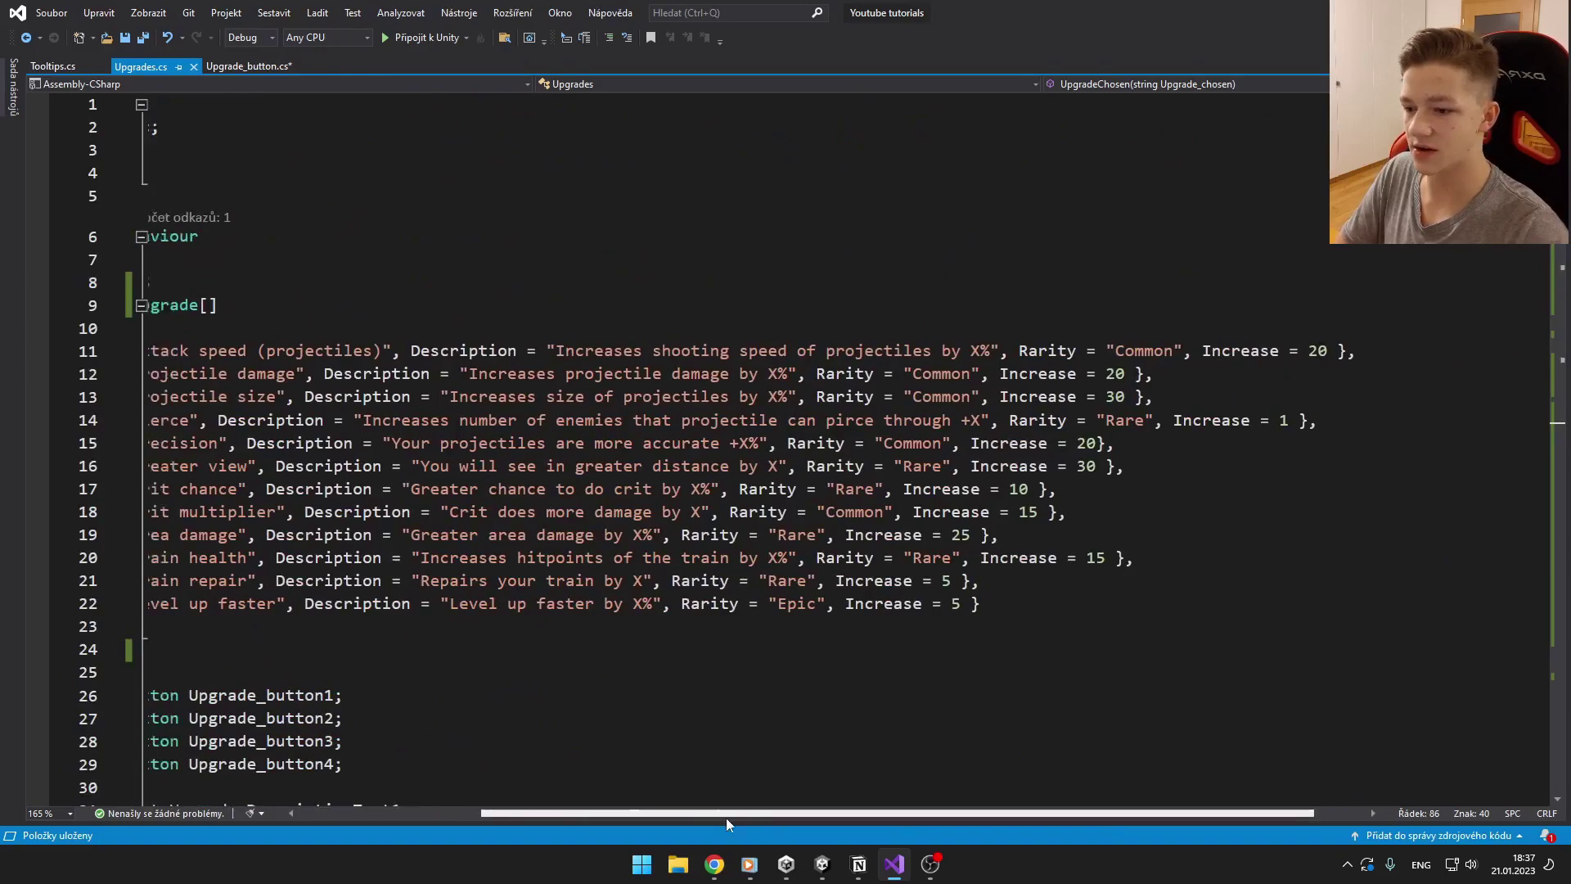
scroll(614, 491, down, 10)
scroll(614, 492, down, 10)
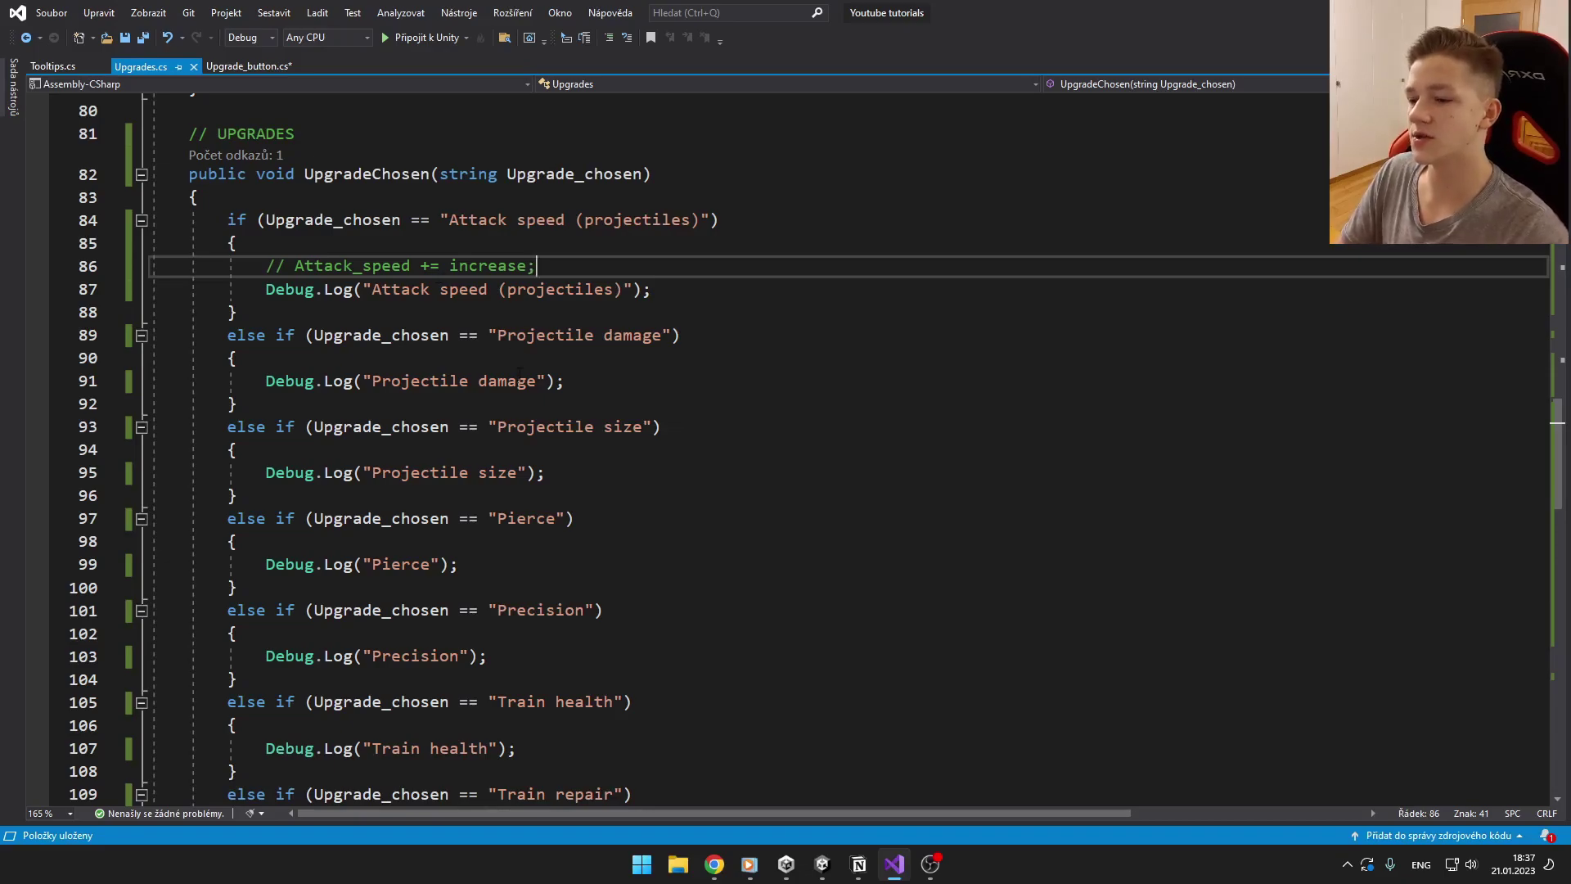
scroll(614, 492, down, 1)
scroll(467, 575, down, 4)
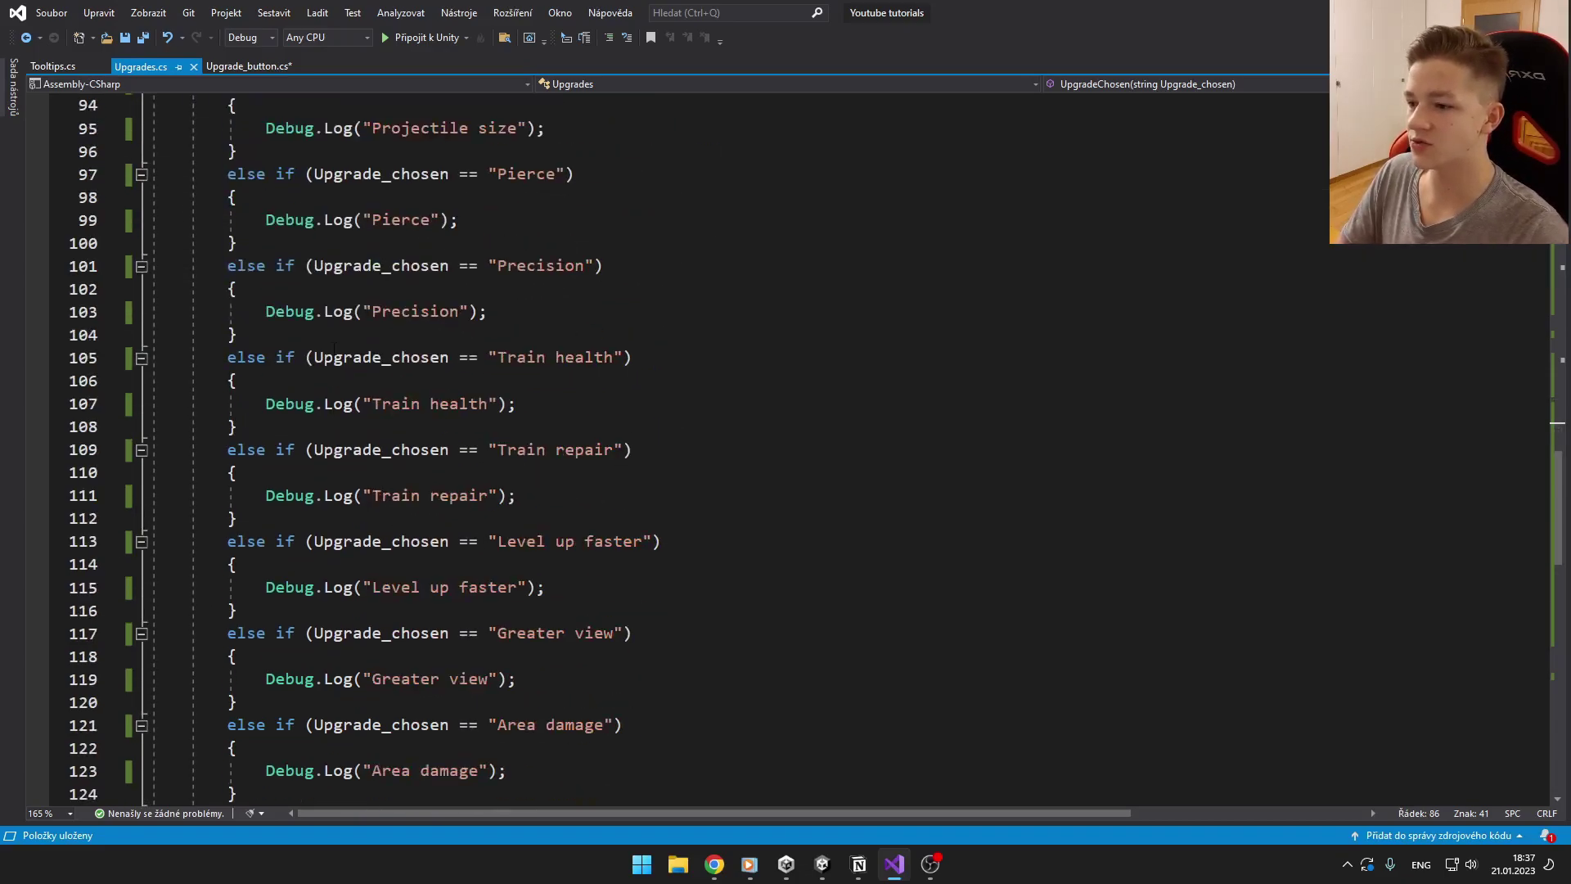
scroll(467, 575, down, 1)
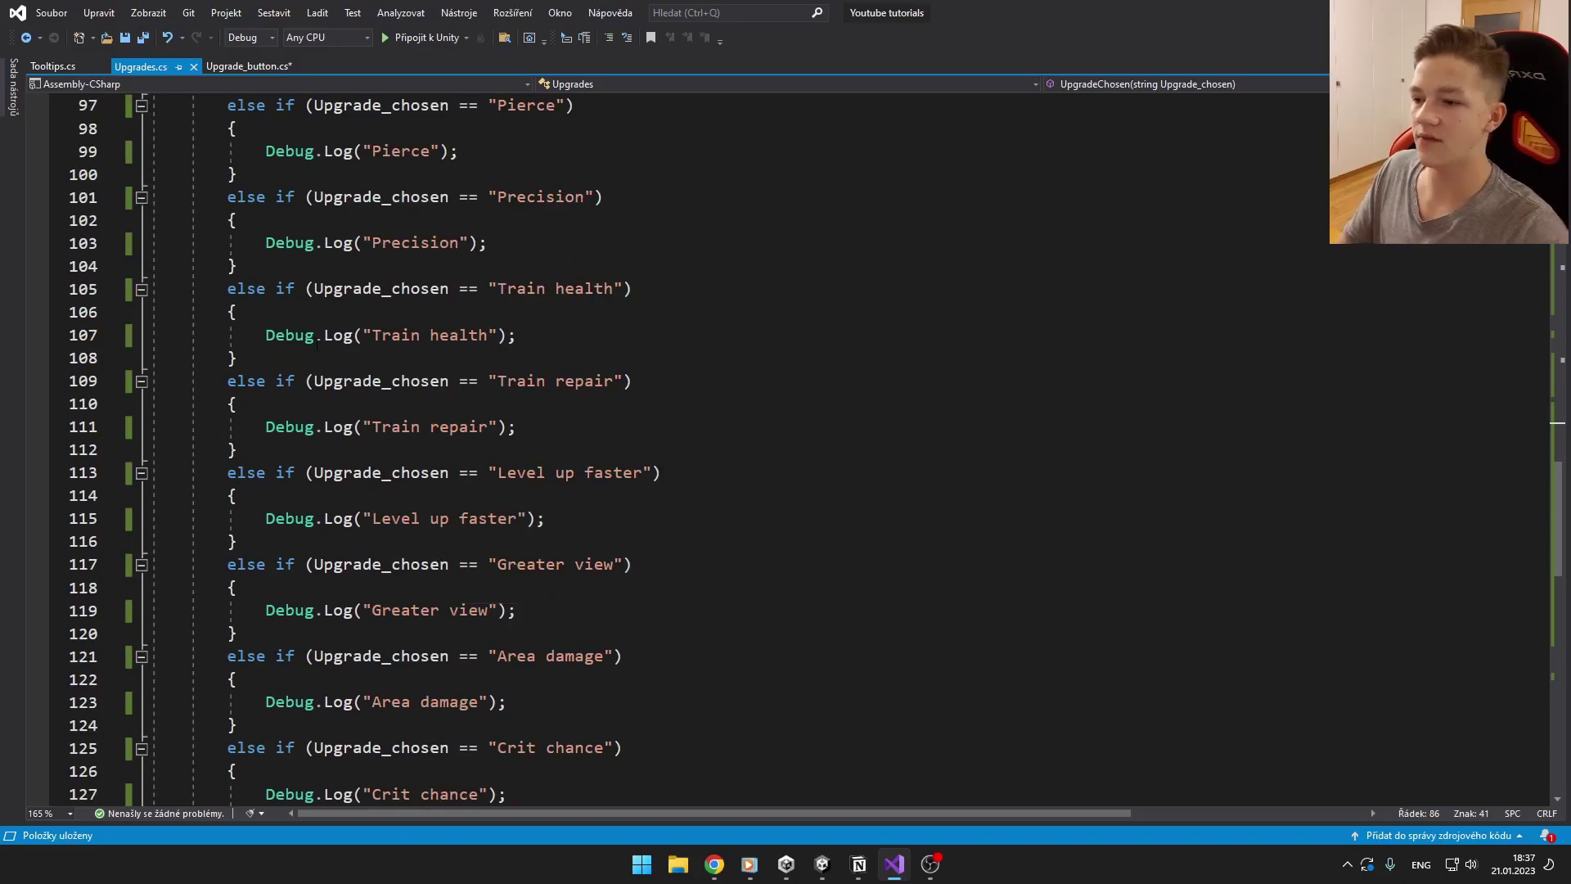
Review the Train repair log line and the ShuffleList call on line 50
click(245, 426)
key(shift+End)
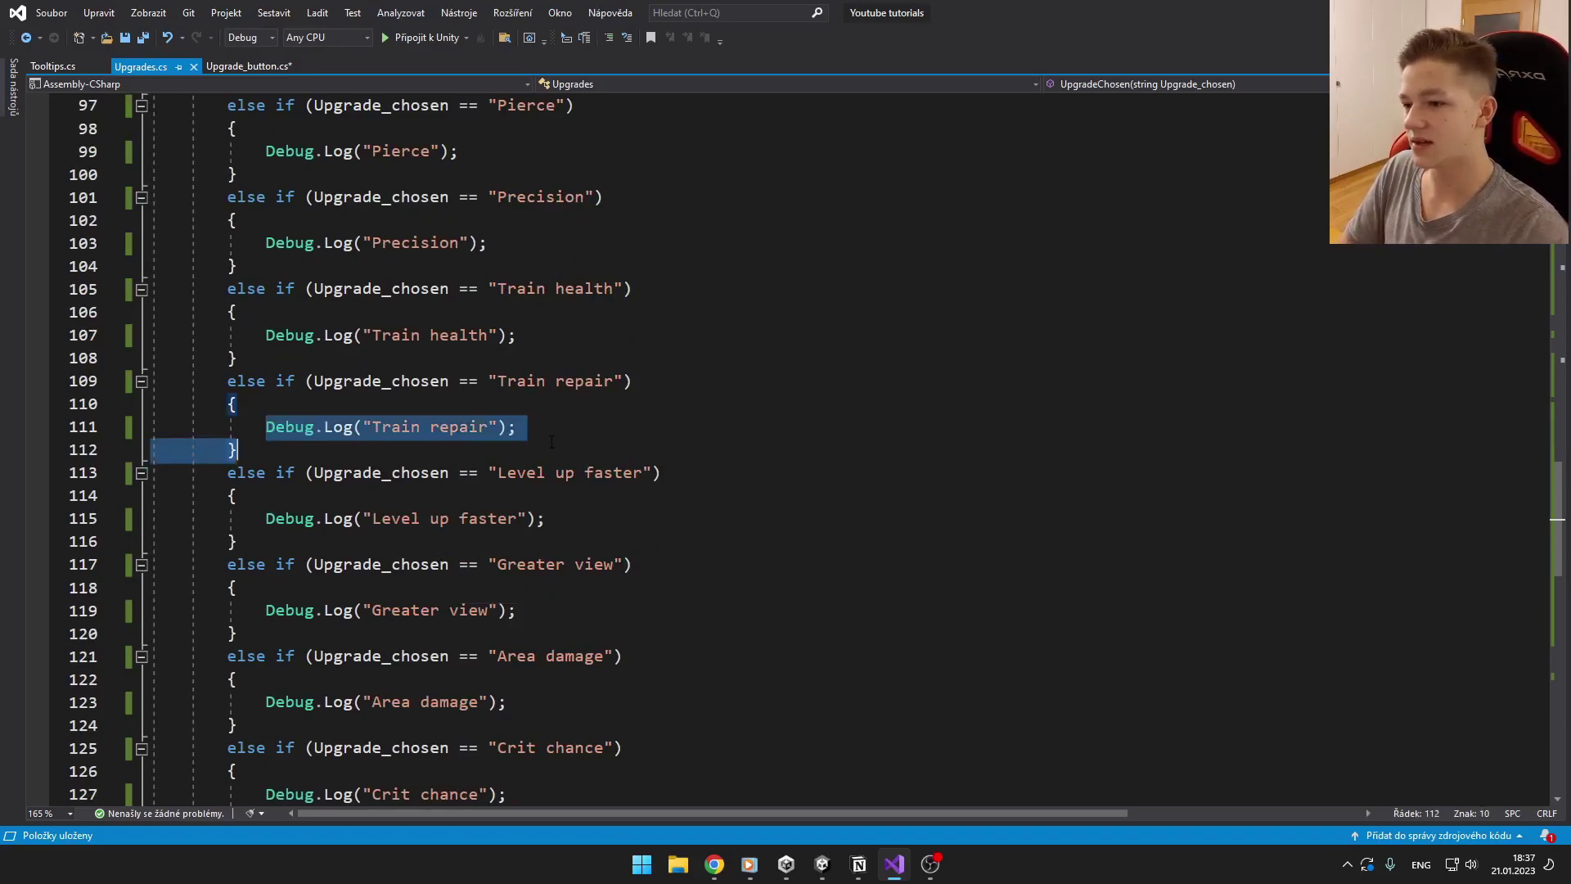
scroll(614, 491, down, 8)
scroll(689, 282, up, 3)
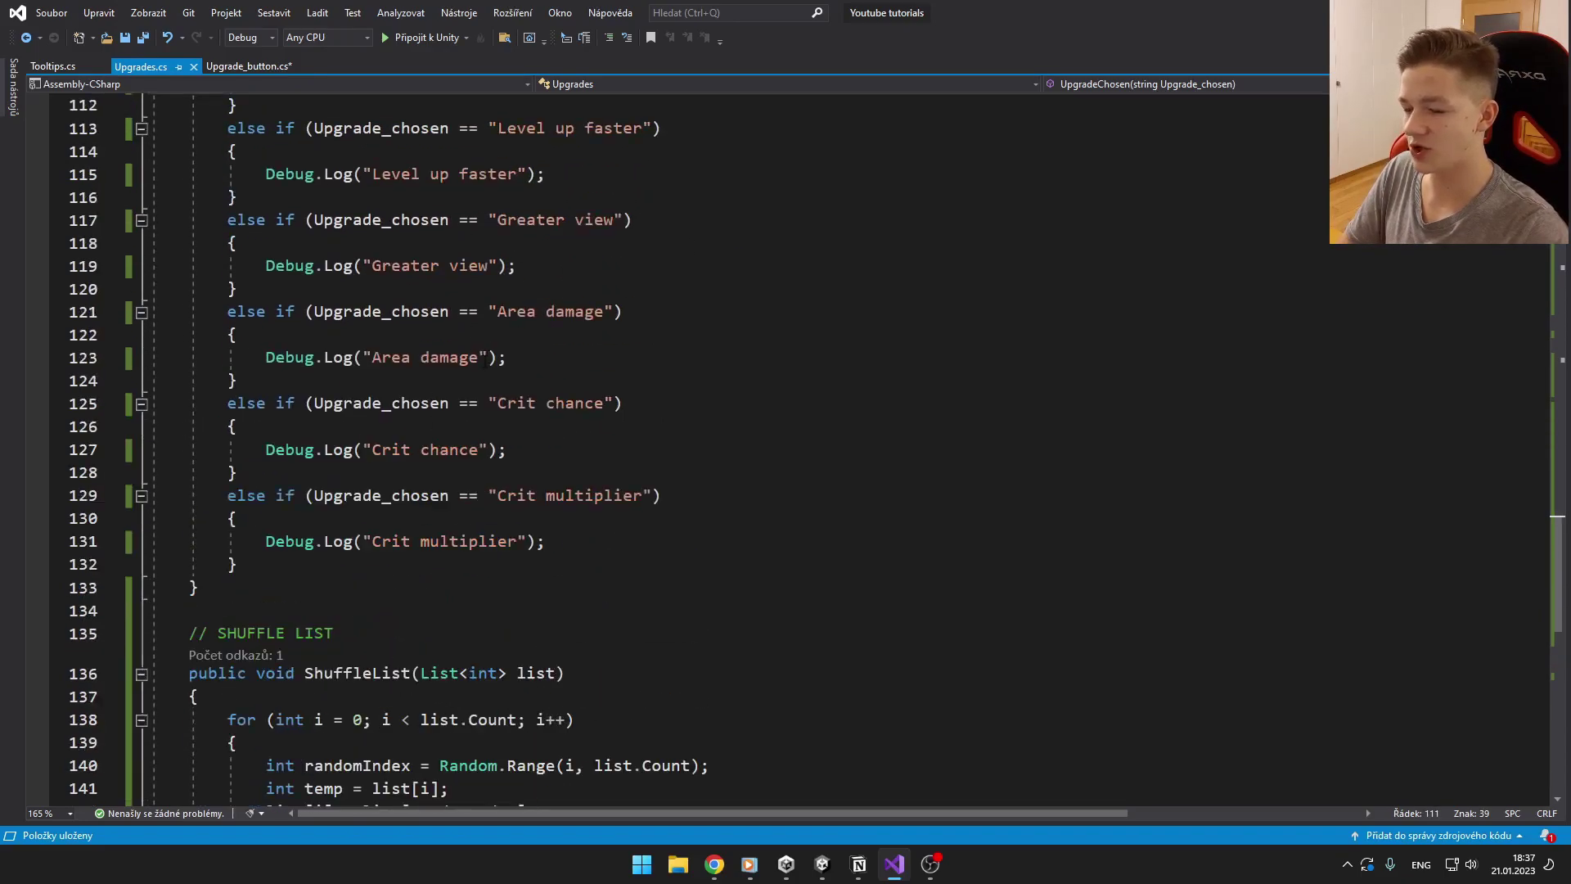
scroll(689, 282, up, 4)
scroll(689, 283, down, 5)
scroll(402, 670, down, 1)
click(492, 472)
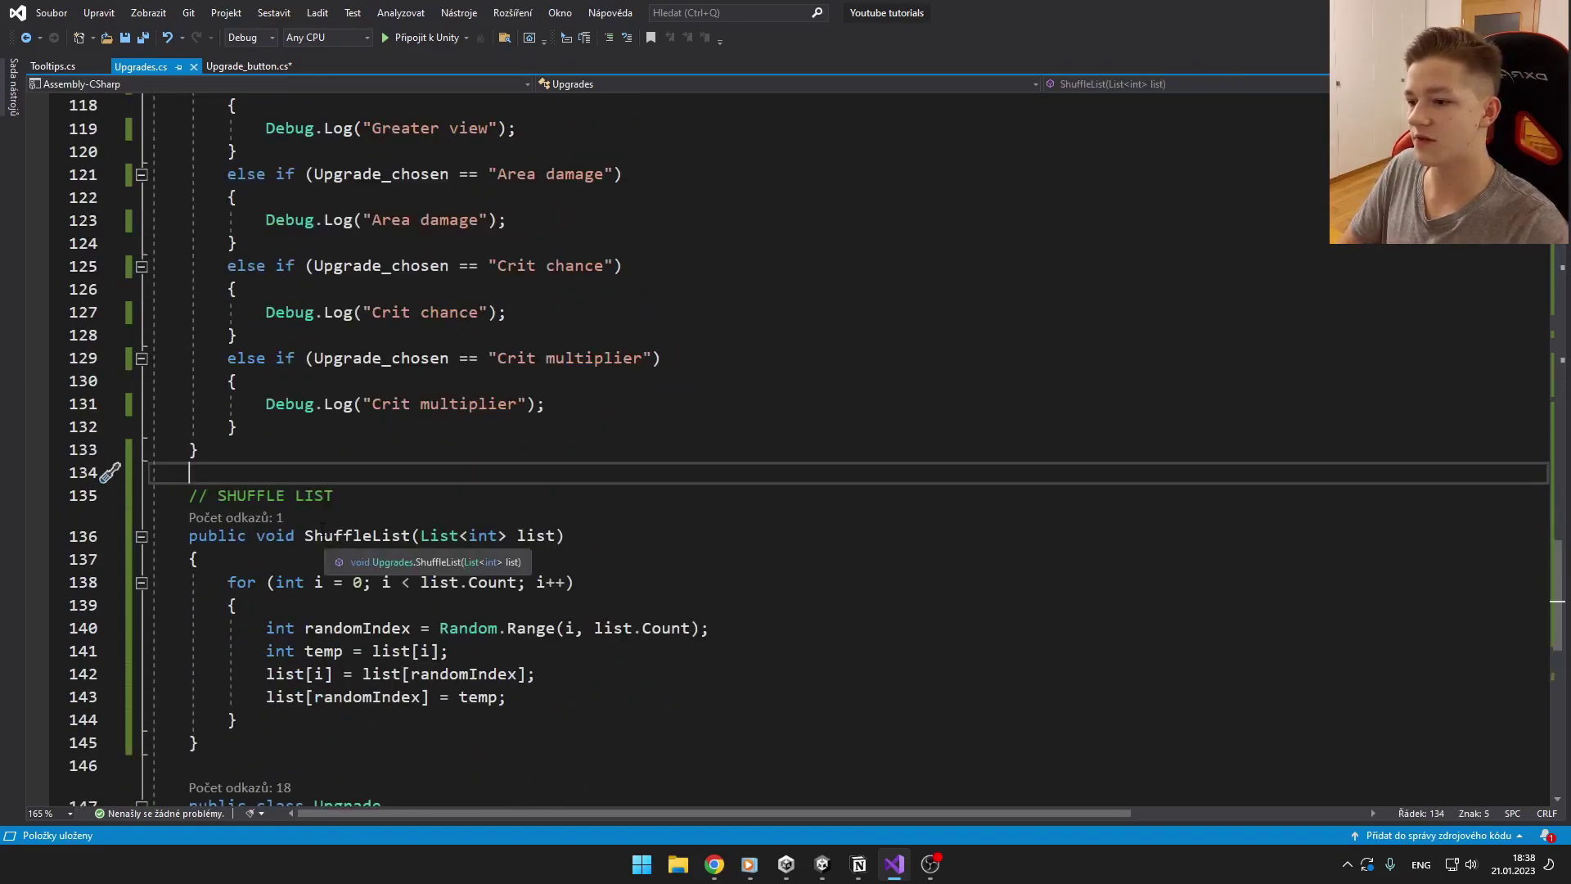
scroll(491, 541, up, 7)
scroll(492, 540, up, 10)
scroll(553, 503, up, 8)
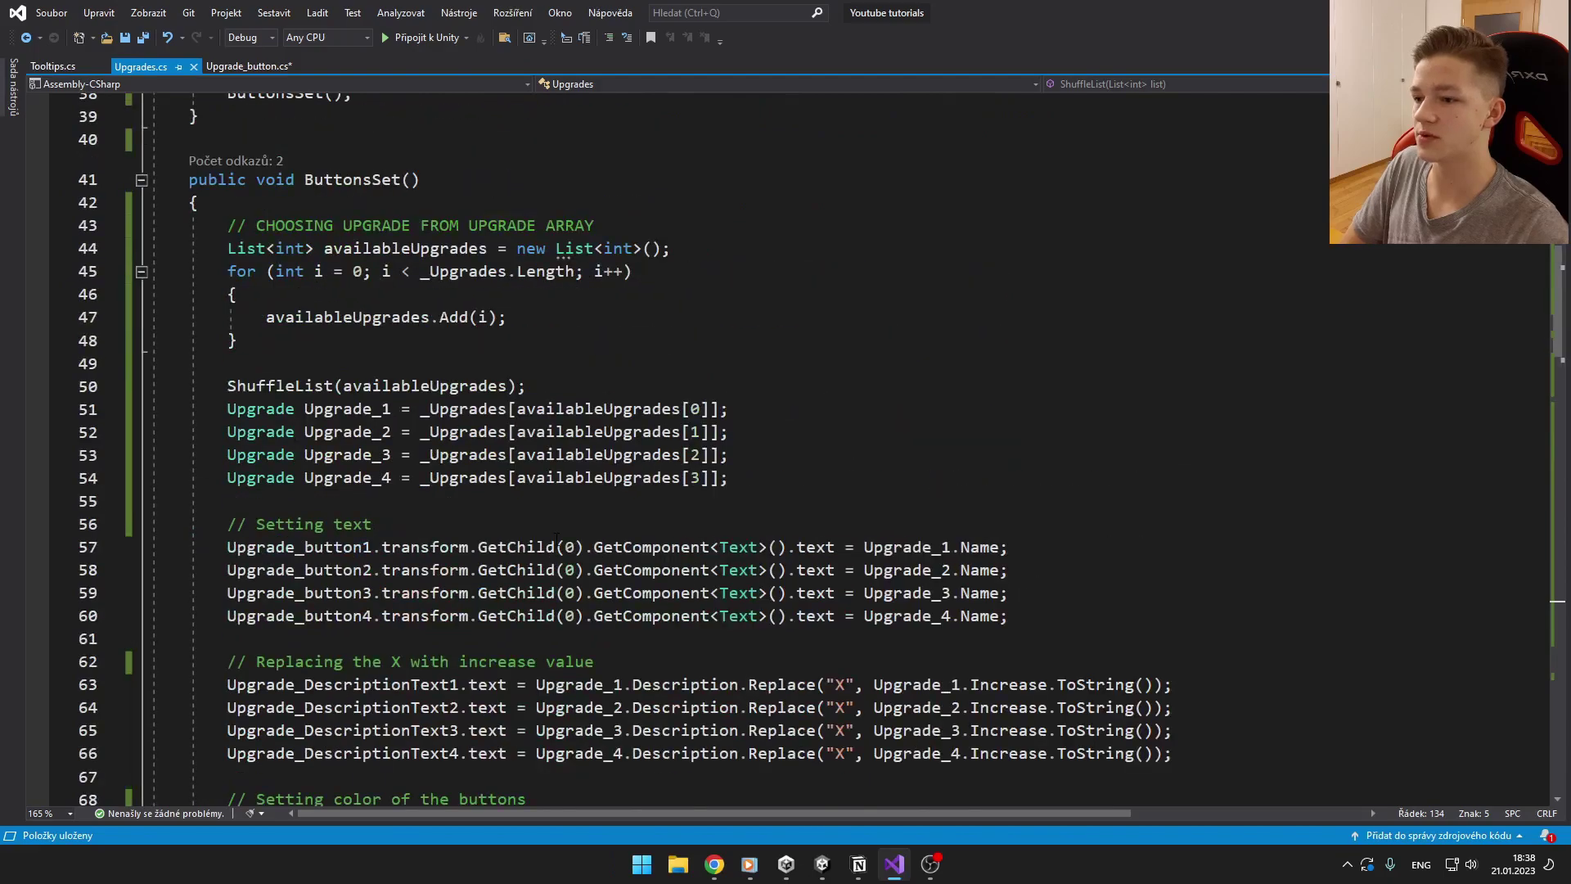
scroll(491, 540, up, 4)
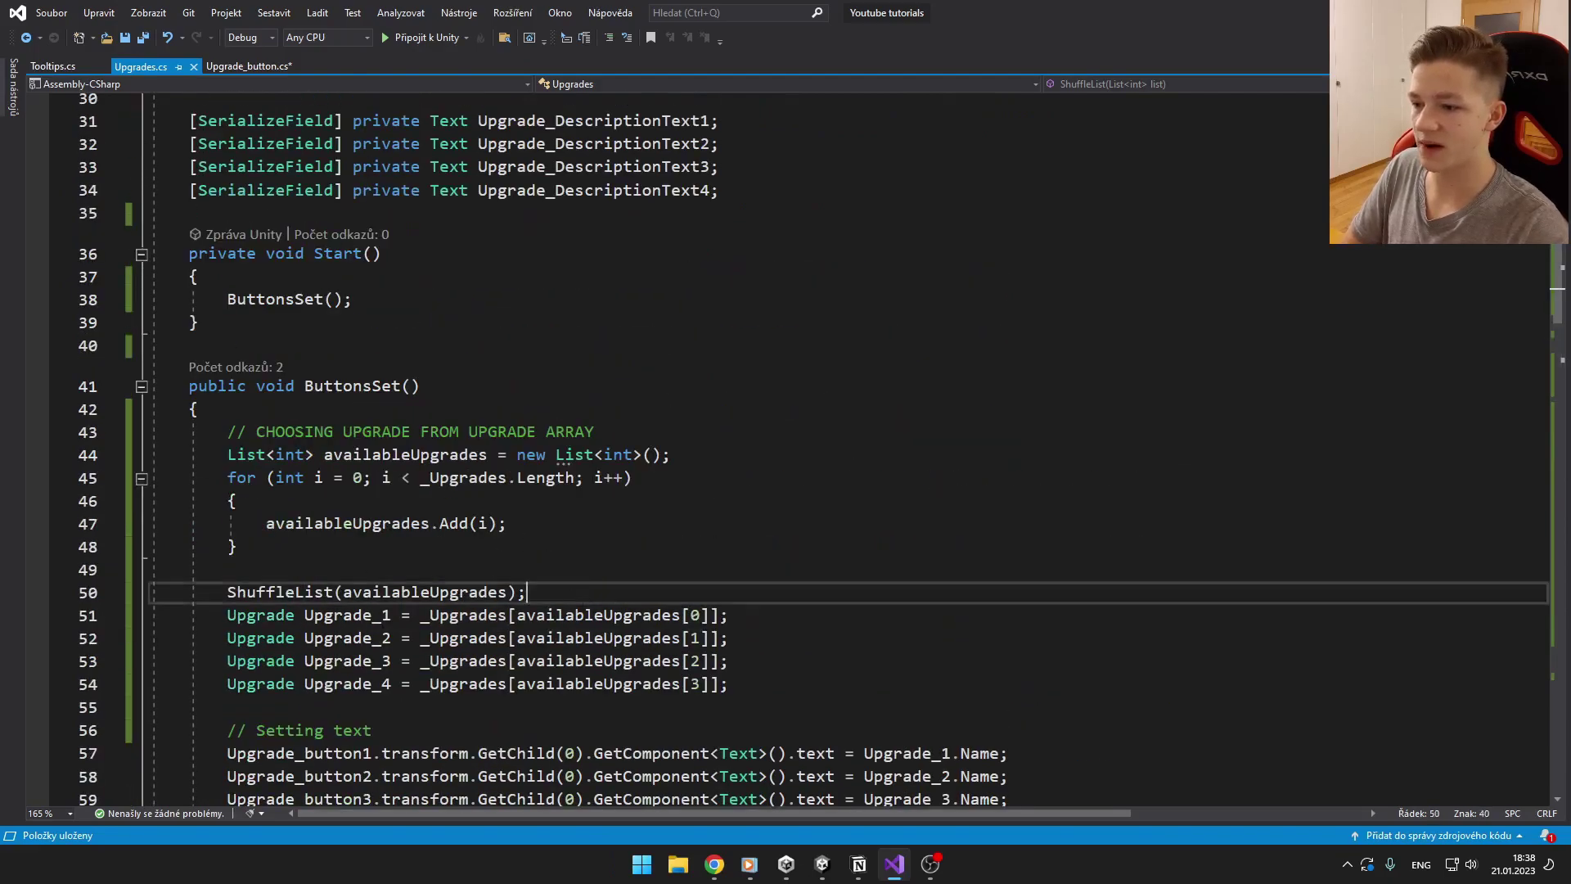
drag(527, 591, 228, 592)
click(527, 591)
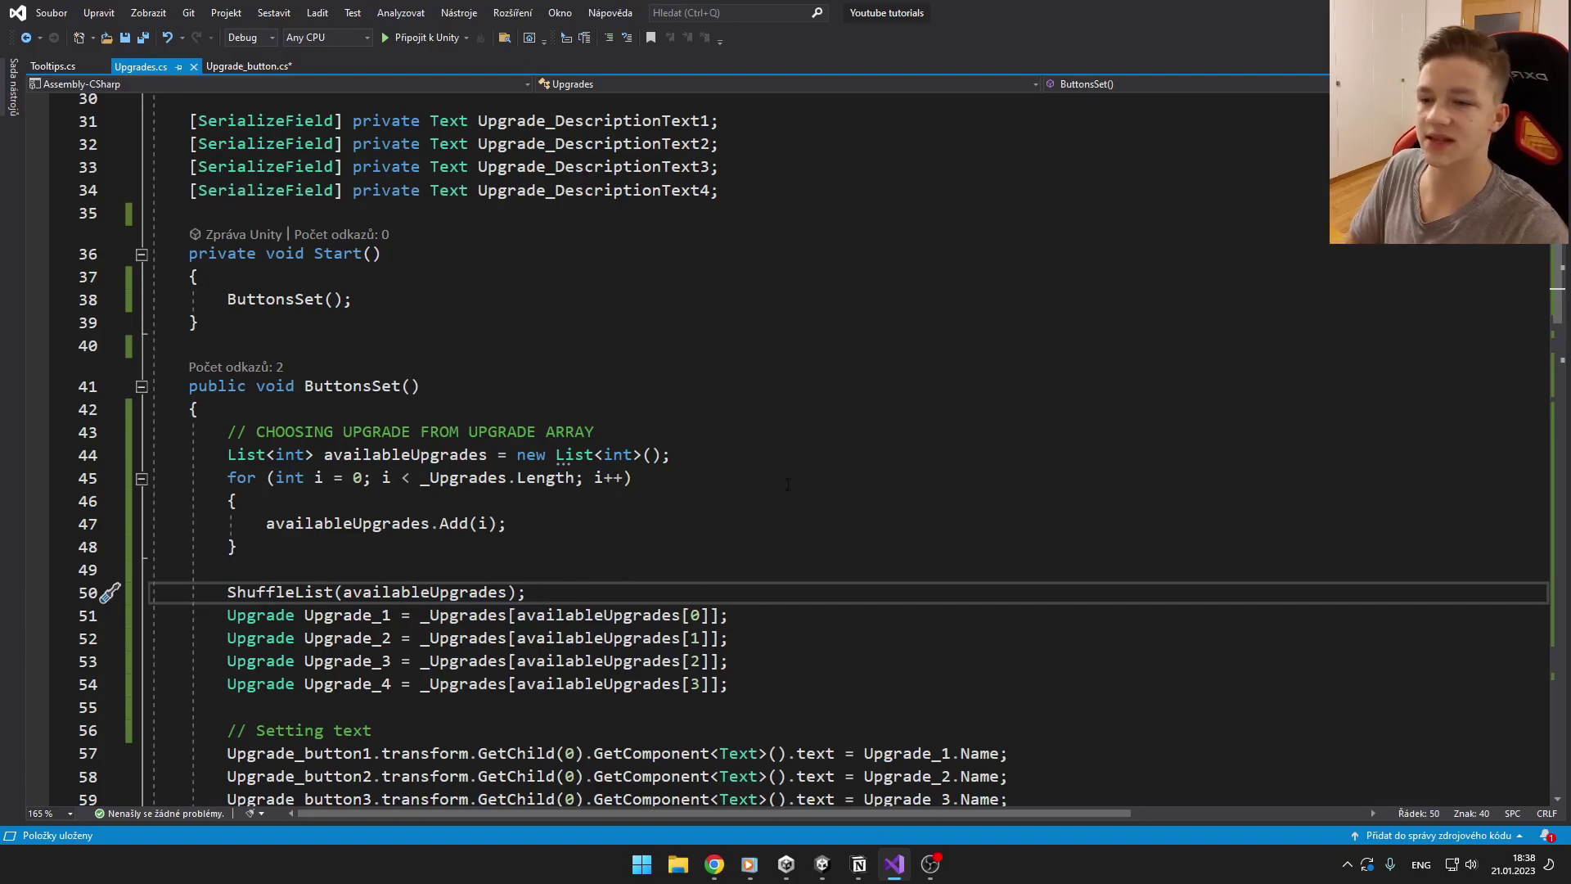
scroll(786, 491, down, 8)
scroll(860, 589, down, 12)
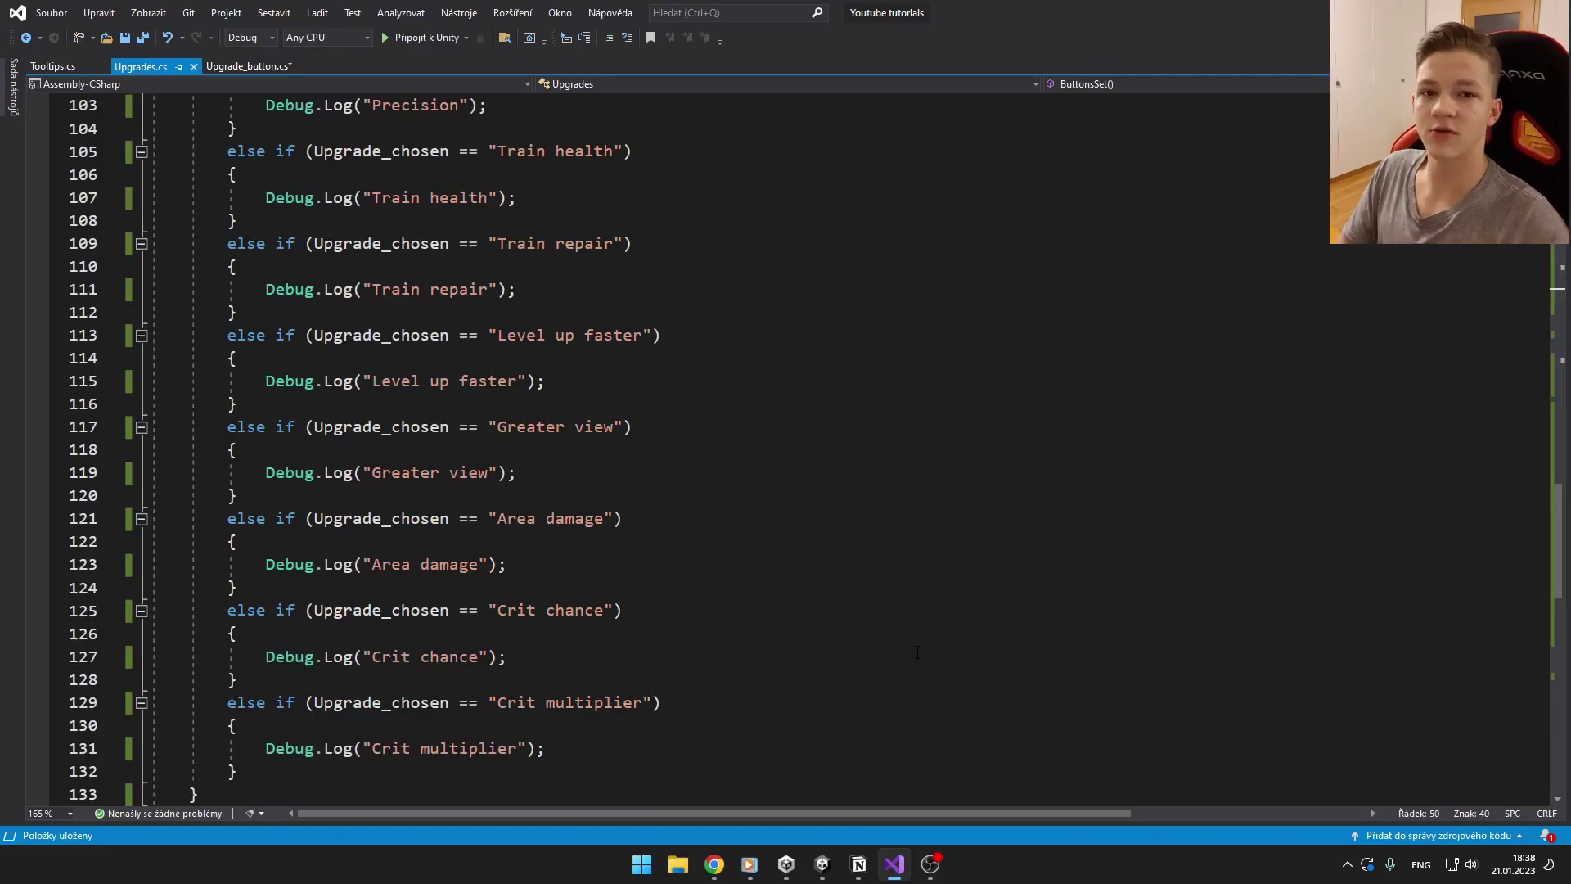
scroll(785, 492, up, 5)
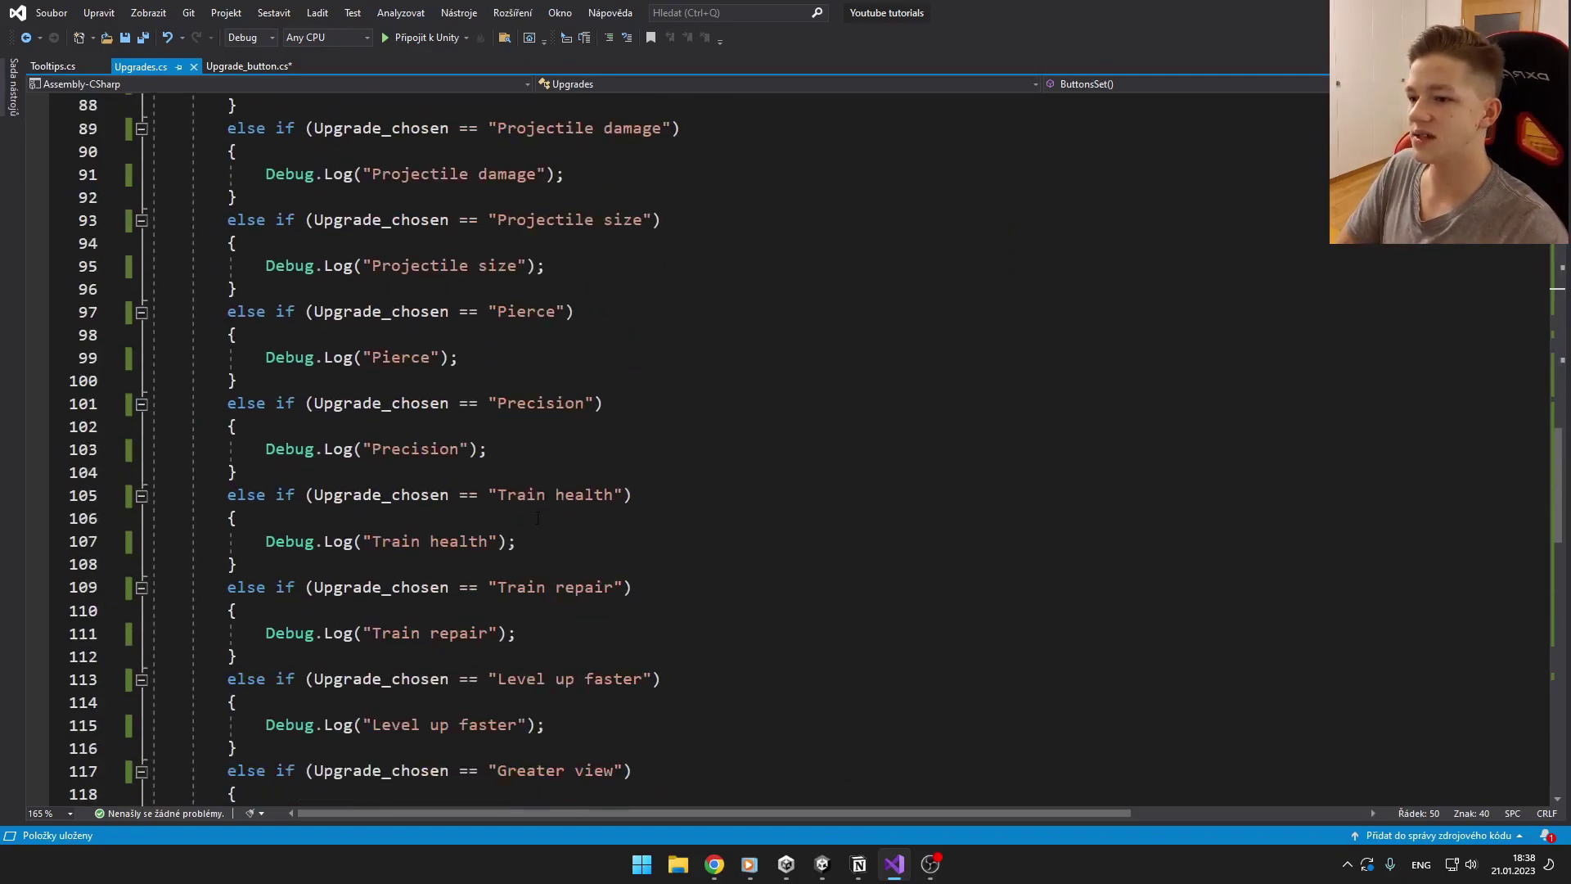
scroll(786, 491, up, 5)
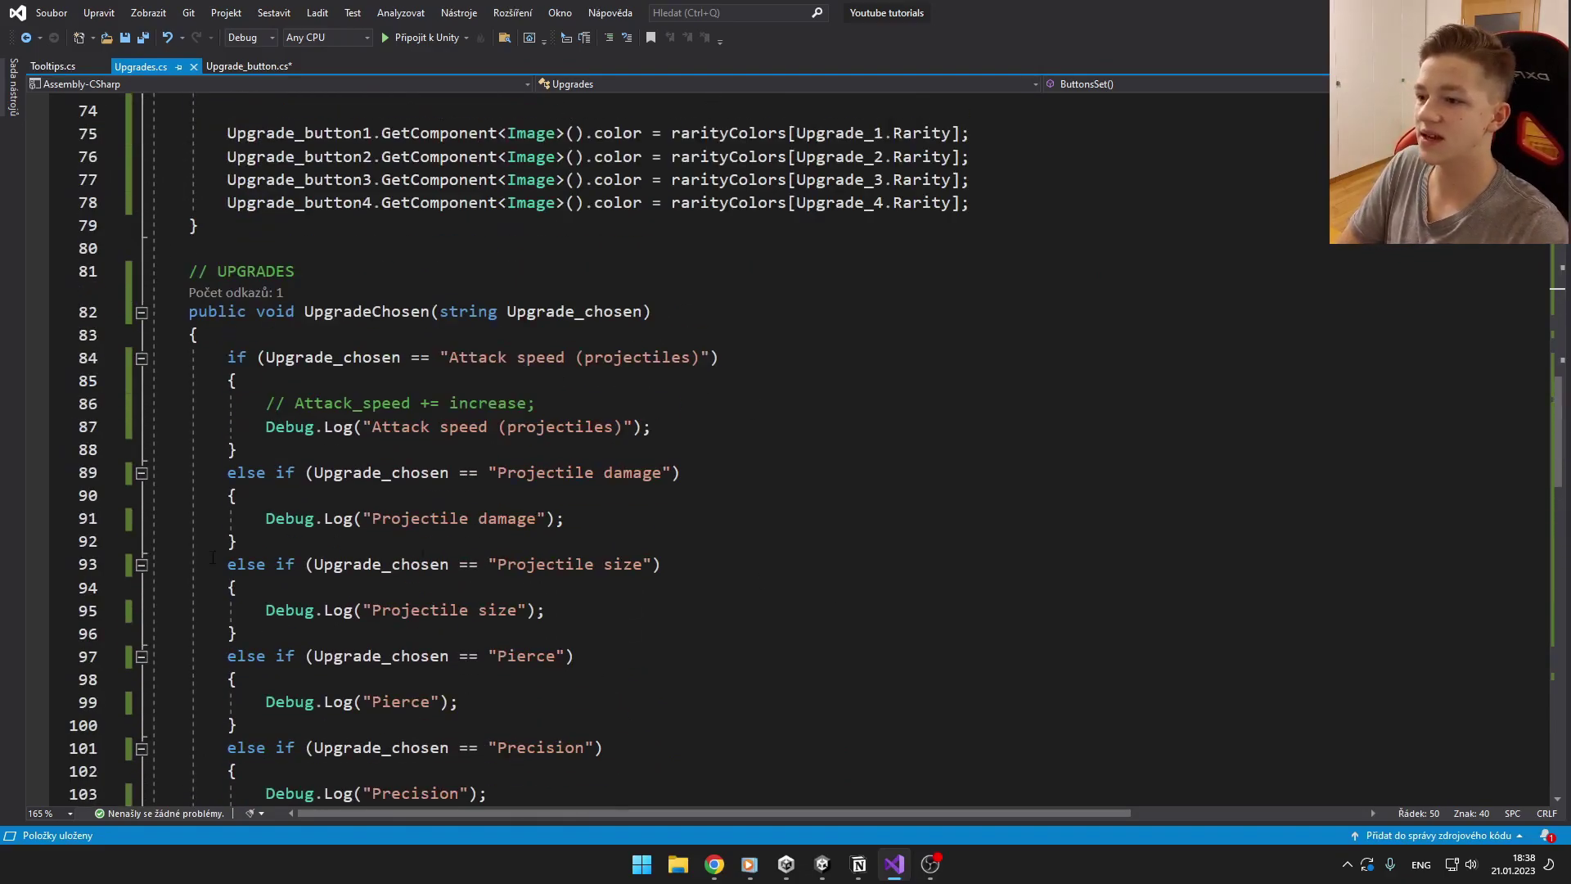
scroll(786, 491, up, 7)
scroll(786, 491, up, 10)
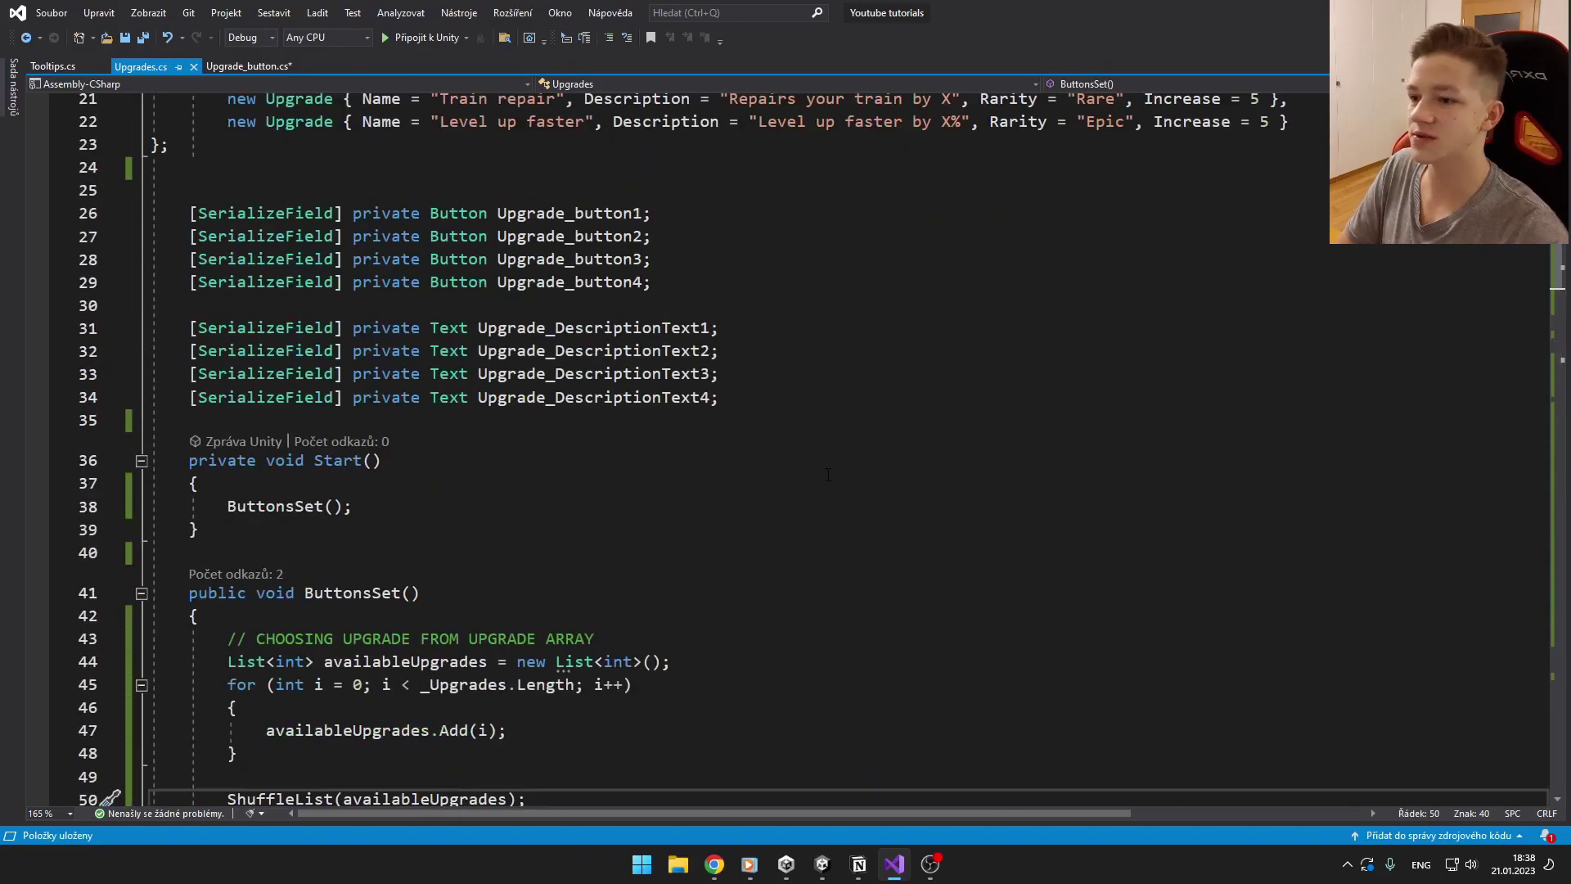
scroll(785, 491, up, 5)
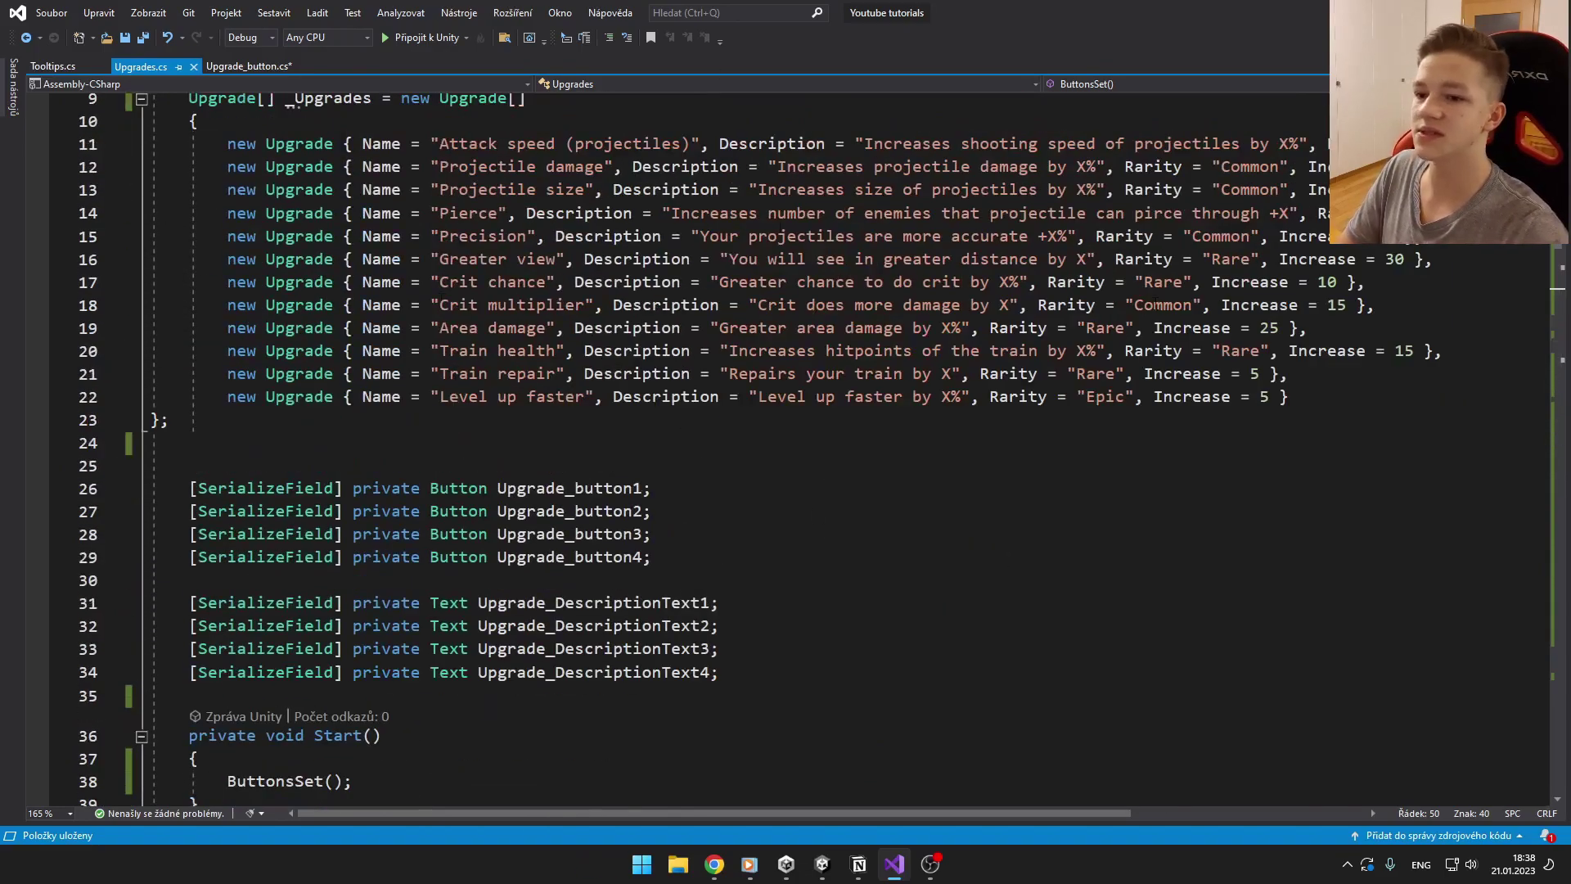
scroll(786, 491, down, 8)
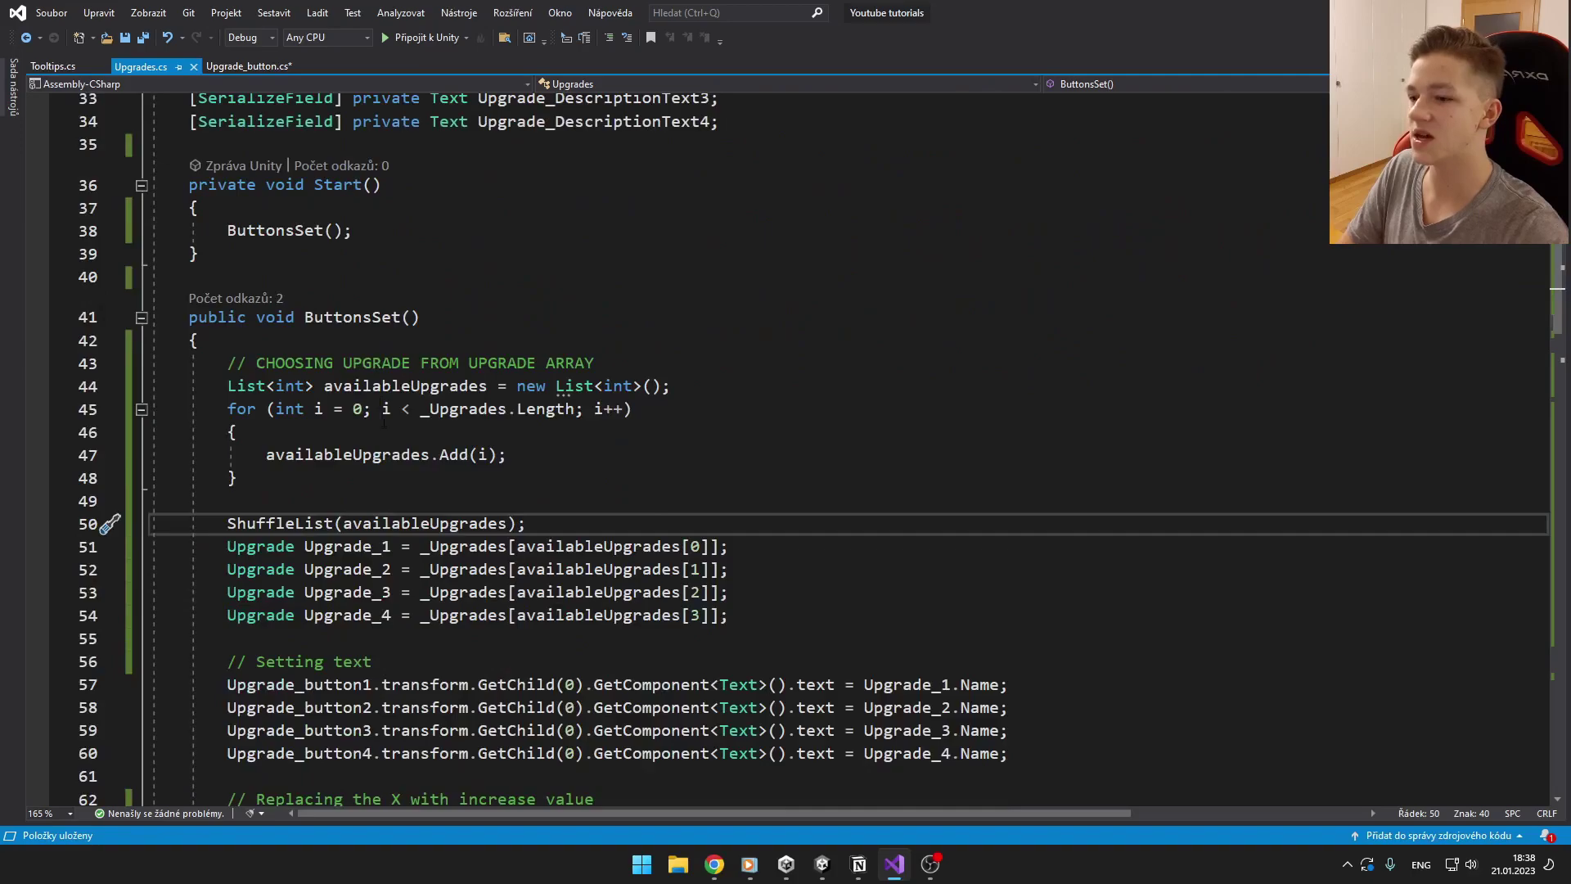
scroll(786, 492, down, 5)
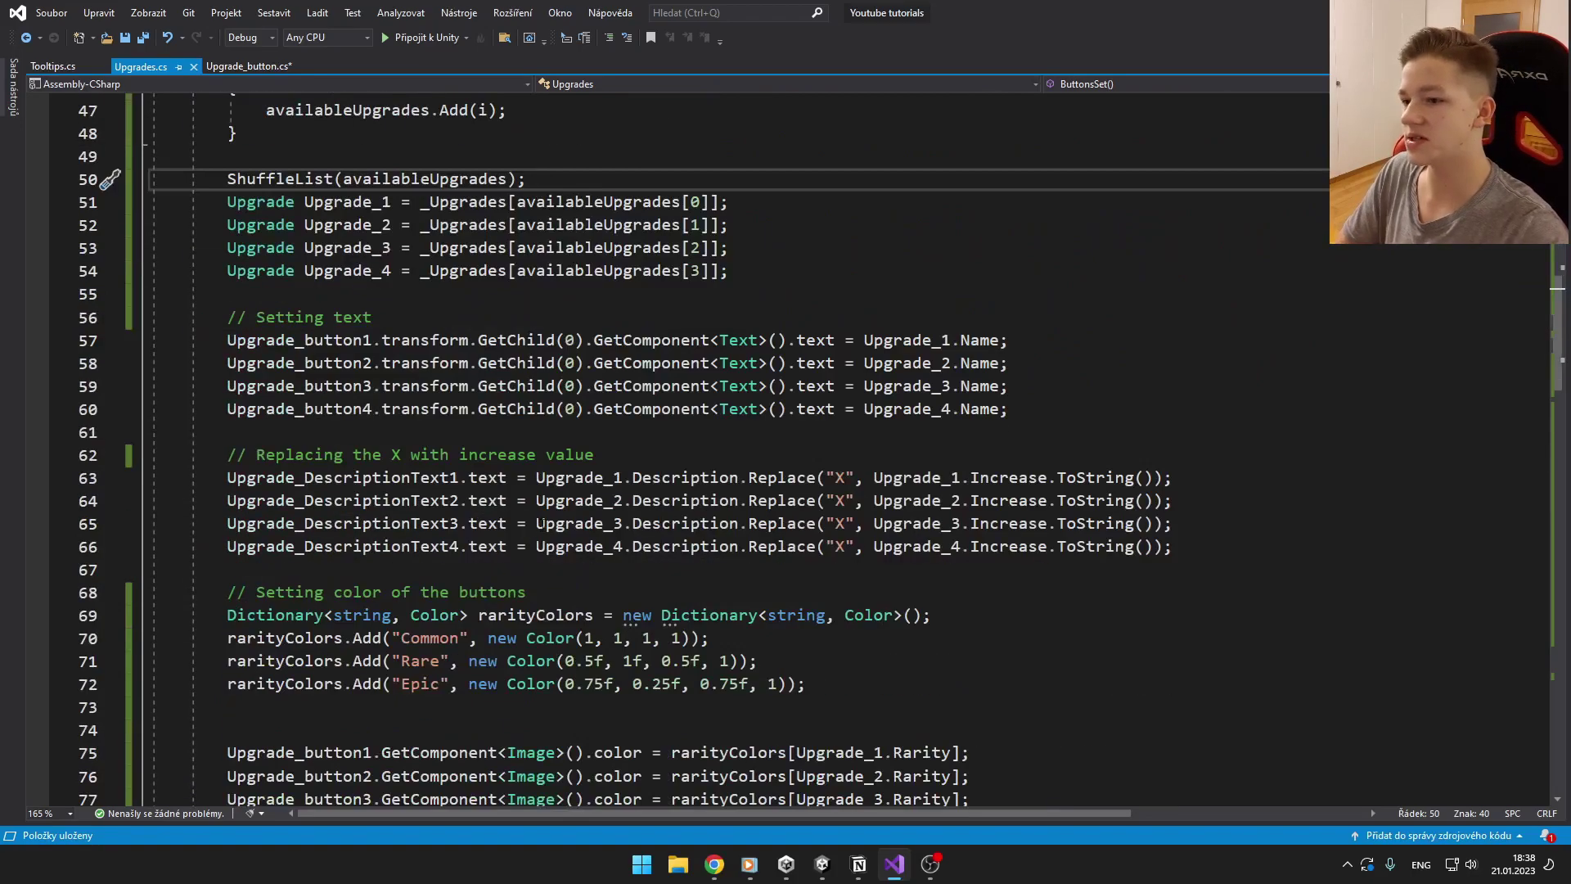
scroll(786, 491, down, 4)
scroll(786, 491, down, 3)
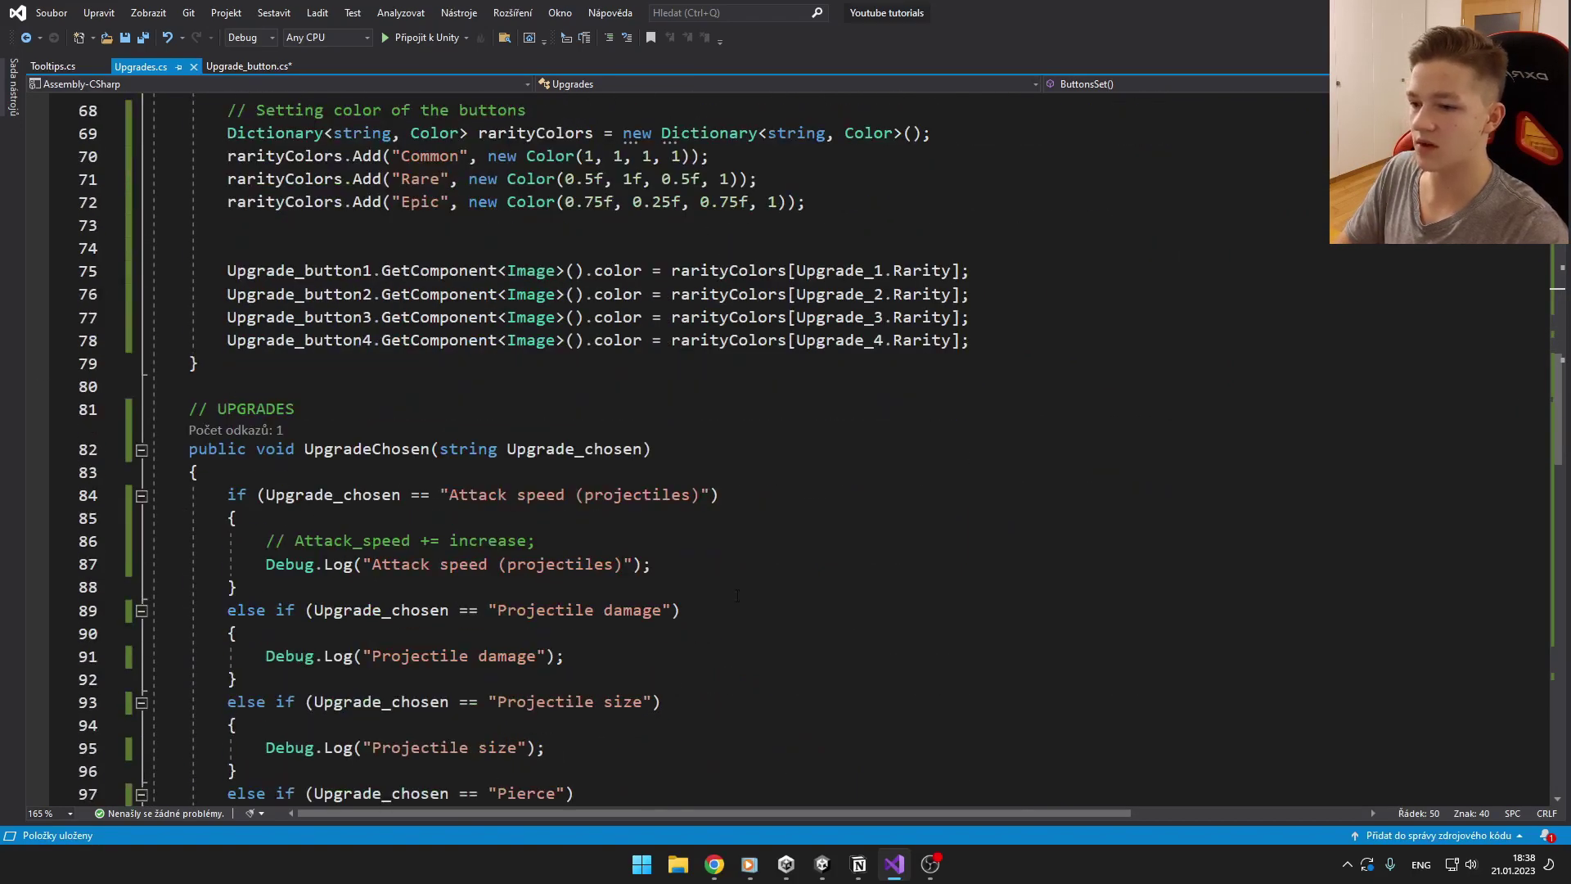
In the running game, pick Greater view, Crit chance, Level up faster and Projectile damage
click(821, 864)
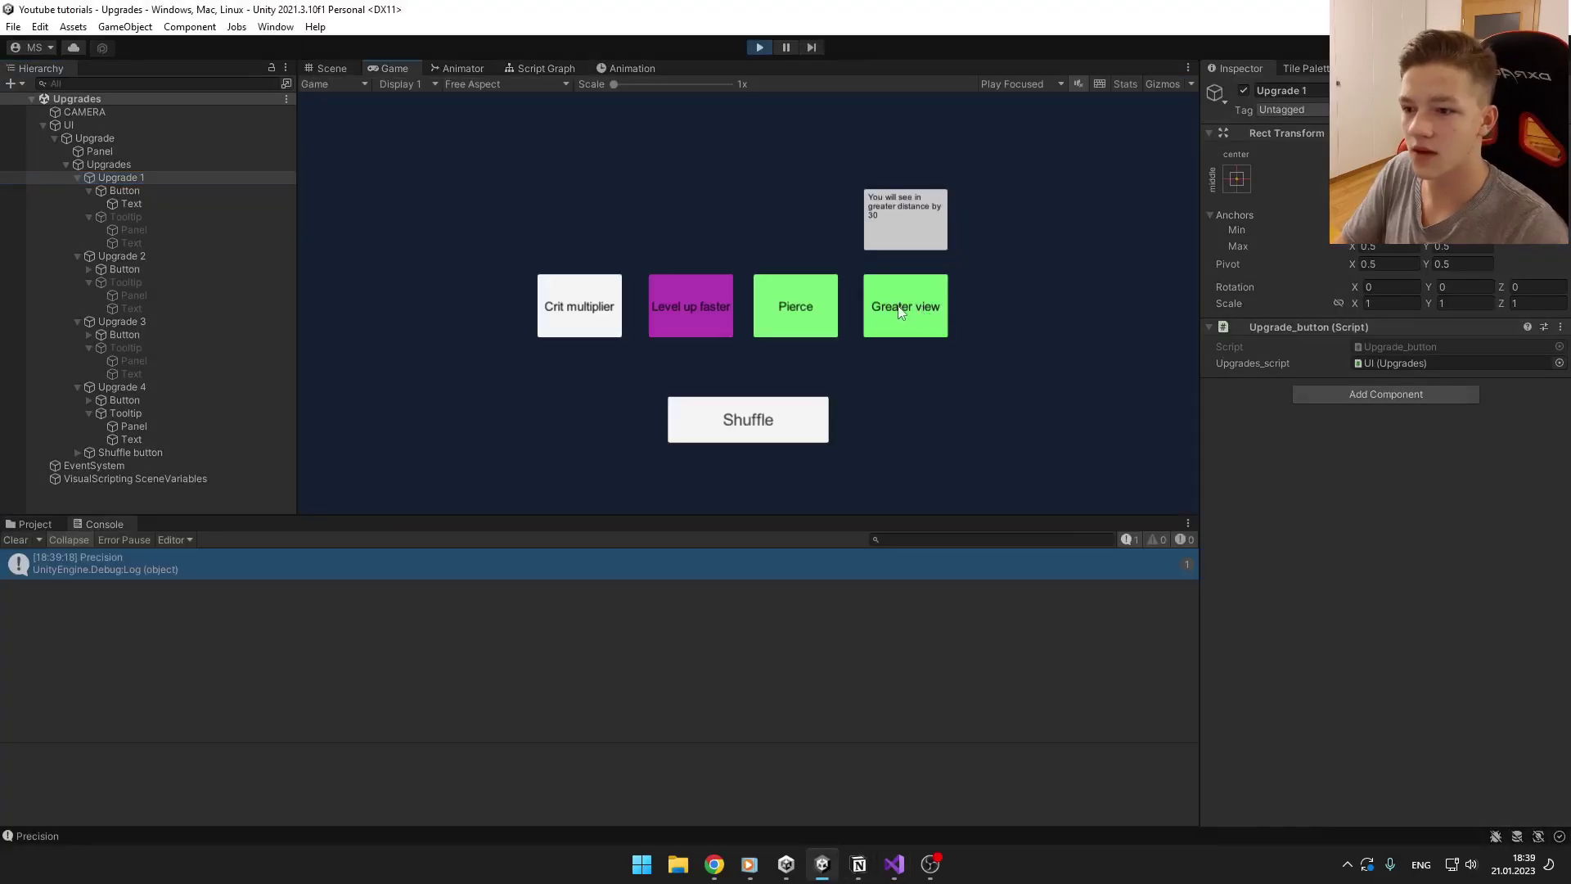
click(920, 318)
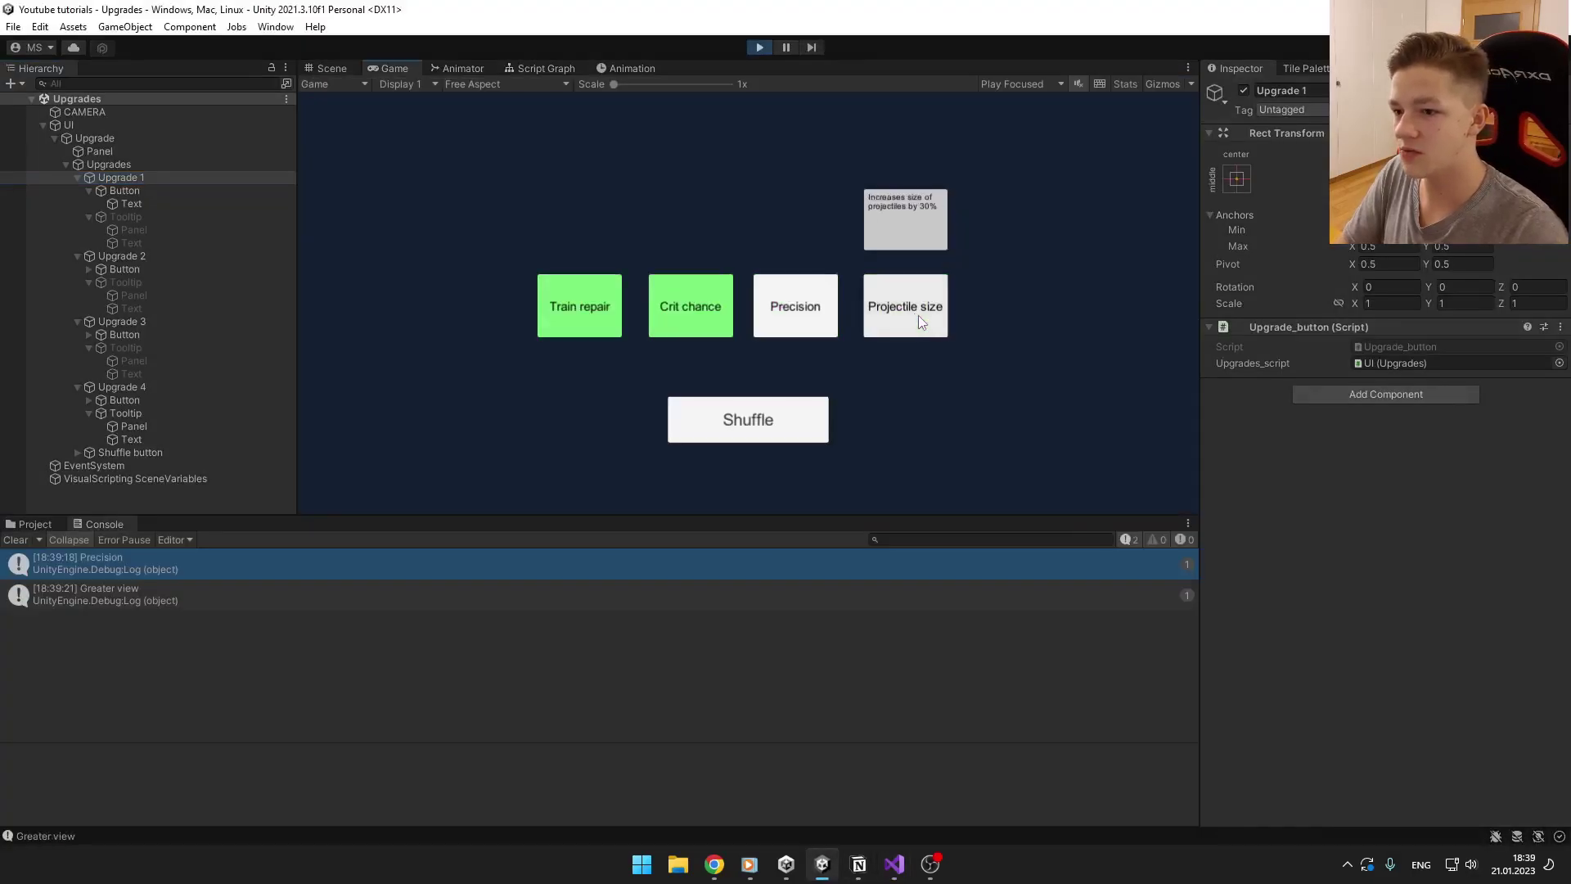
click(698, 311)
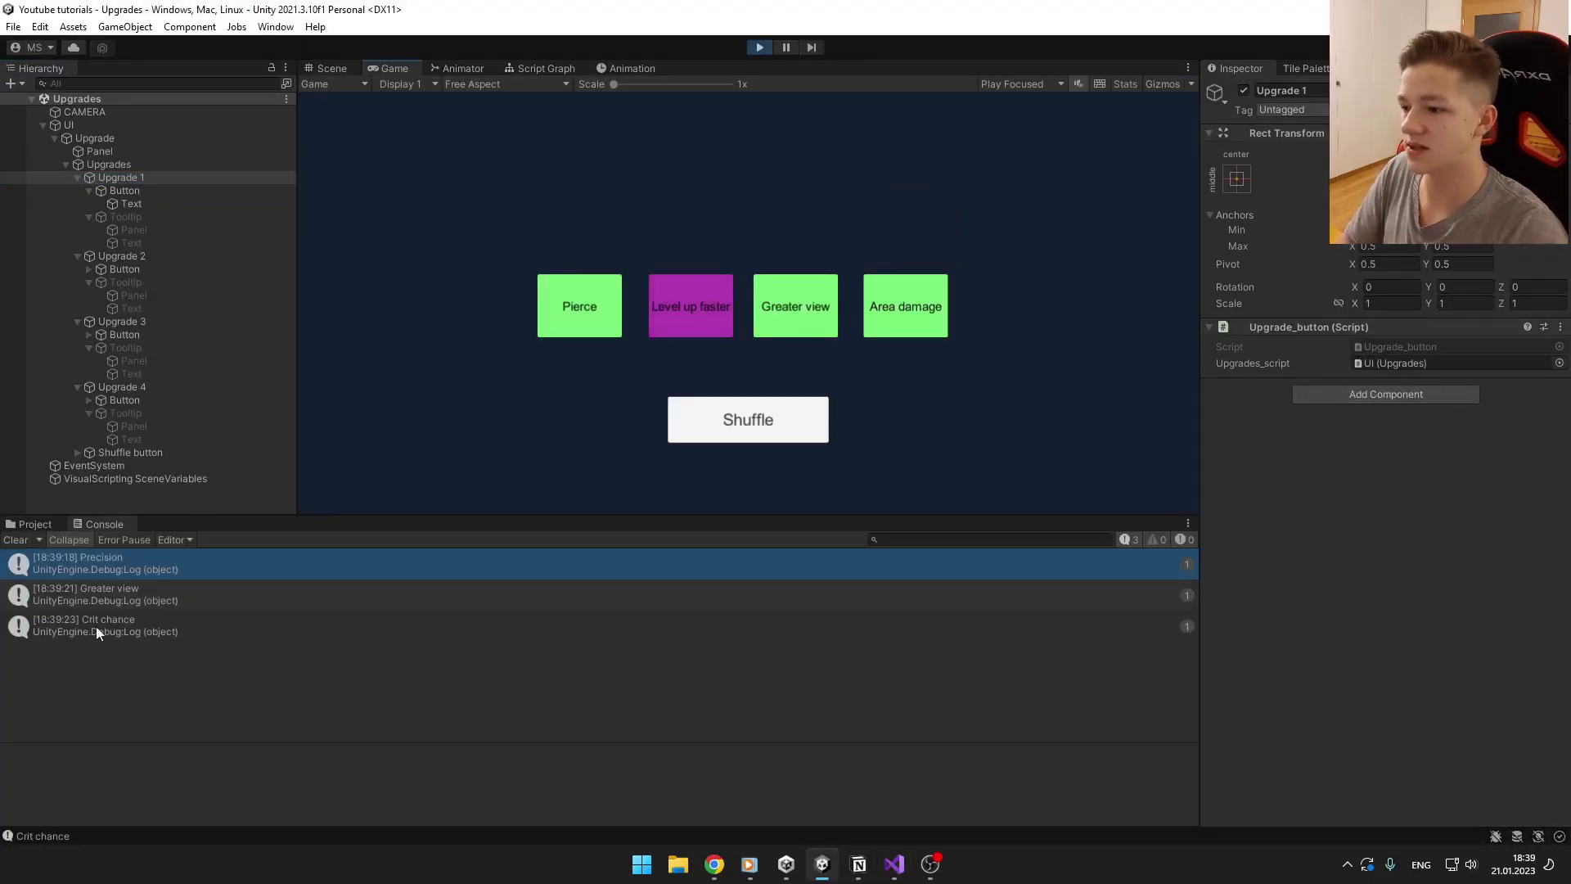
click(695, 306)
click(795, 305)
click(892, 306)
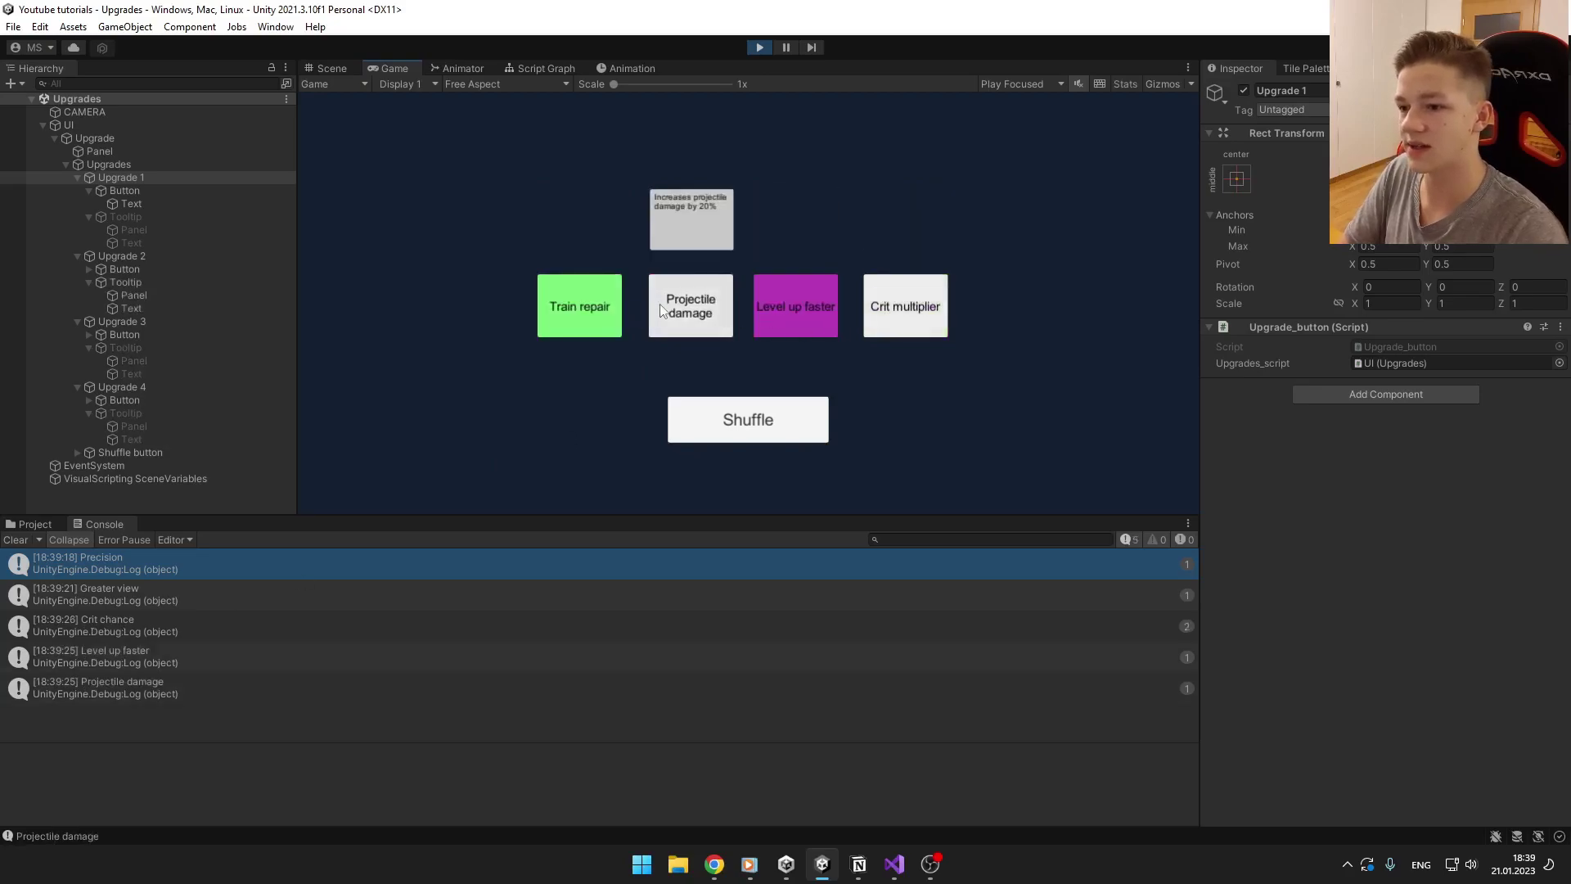
click(690, 306)
Keep picking upgrades, including Train repair and Projectile size, then reshuffle the choices
click(795, 306)
click(905, 306)
click(691, 306)
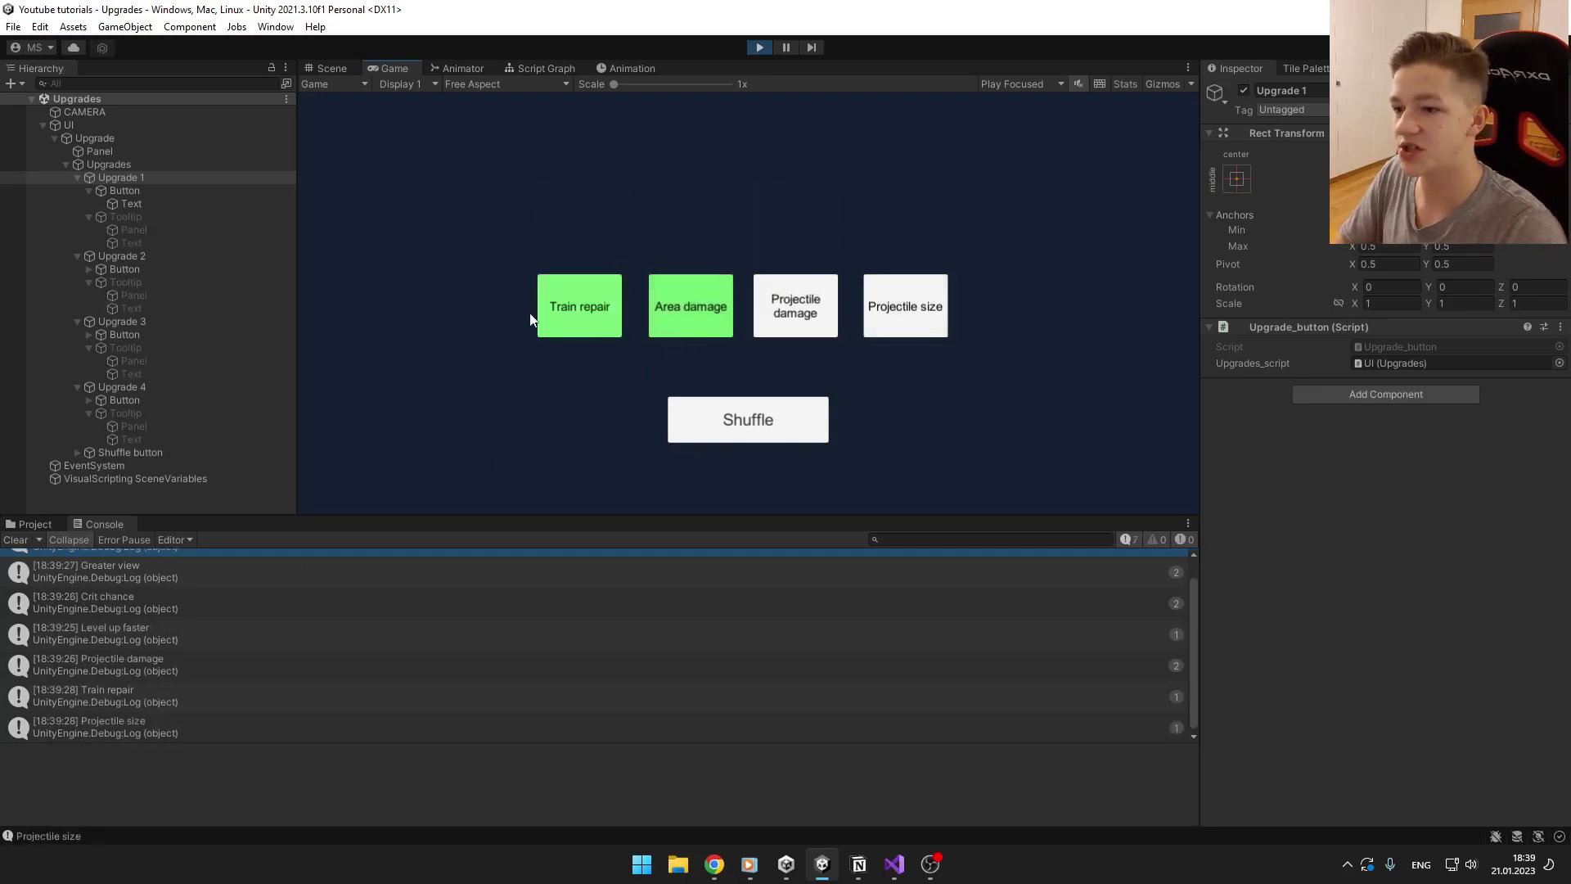
click(578, 305)
click(747, 419)
click(796, 307)
click(748, 418)
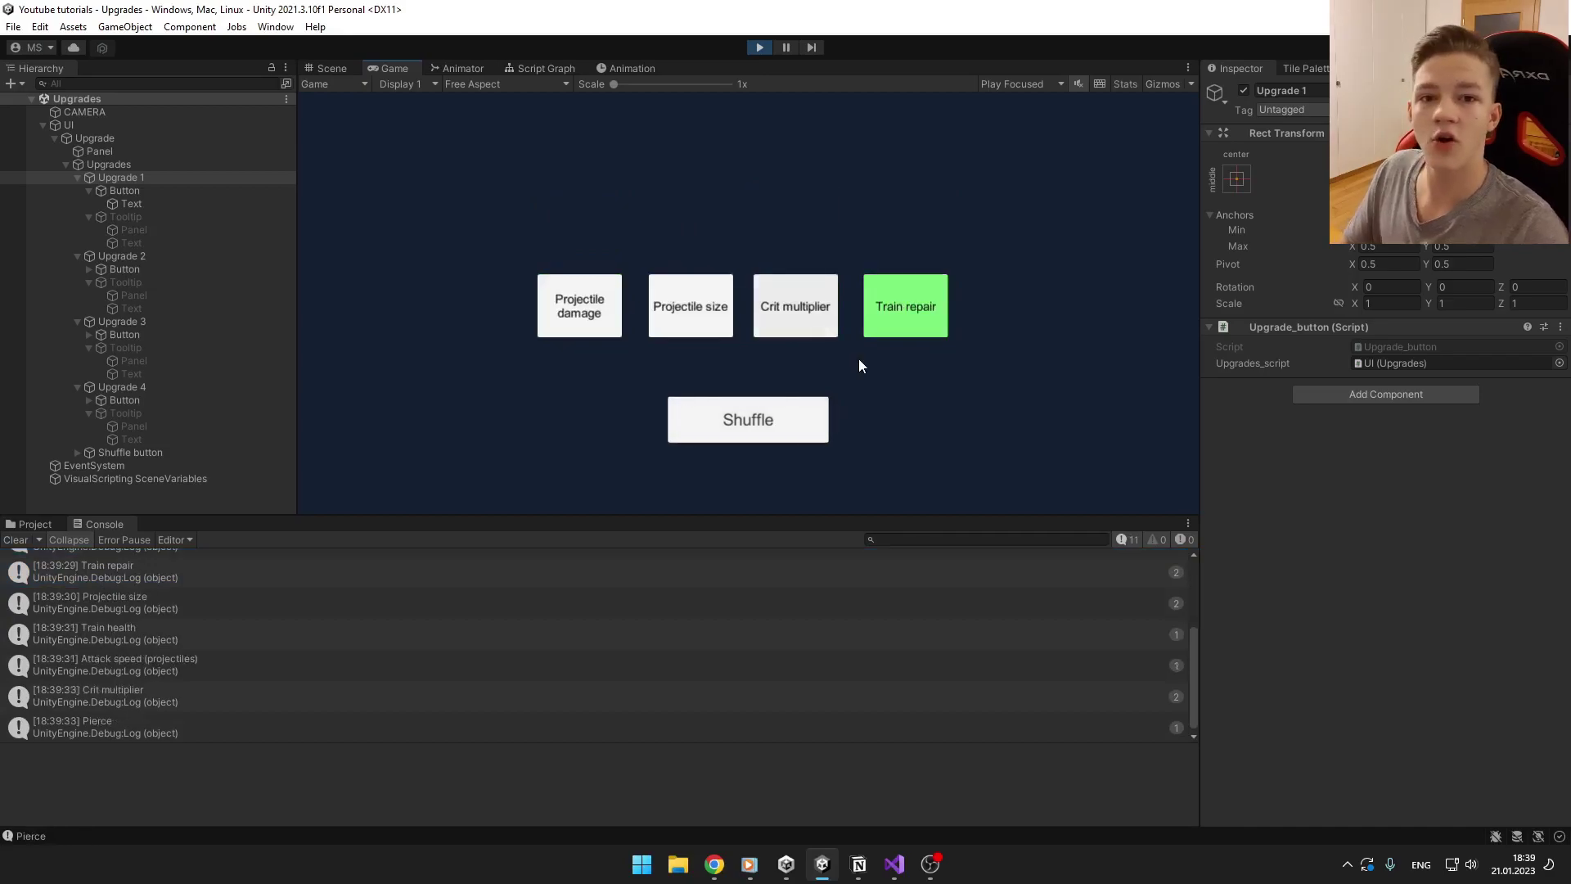